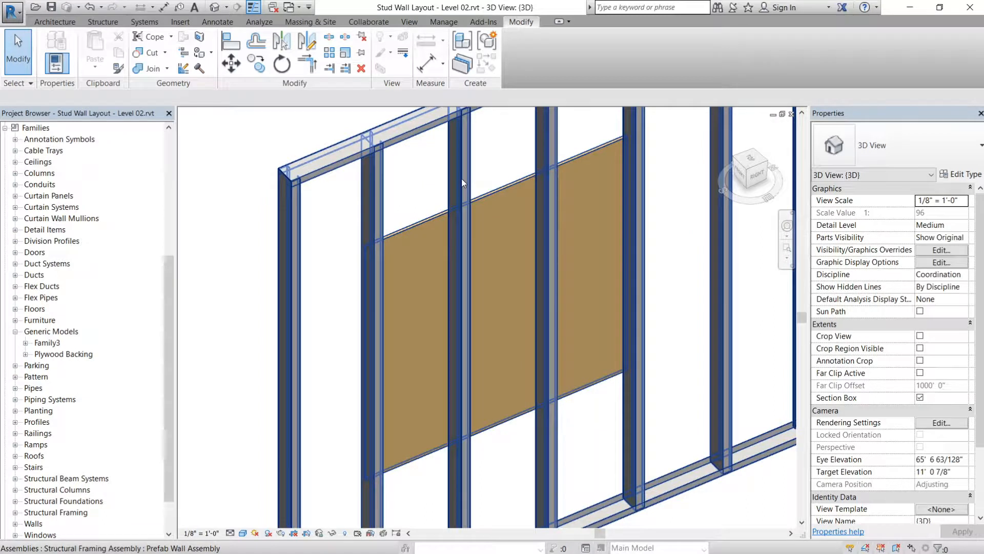
shift+middle_drag(487, 168, 690, 260)
scroll(484, 244, down, 2)
shift+middle_drag(533, 261, 616, 224)
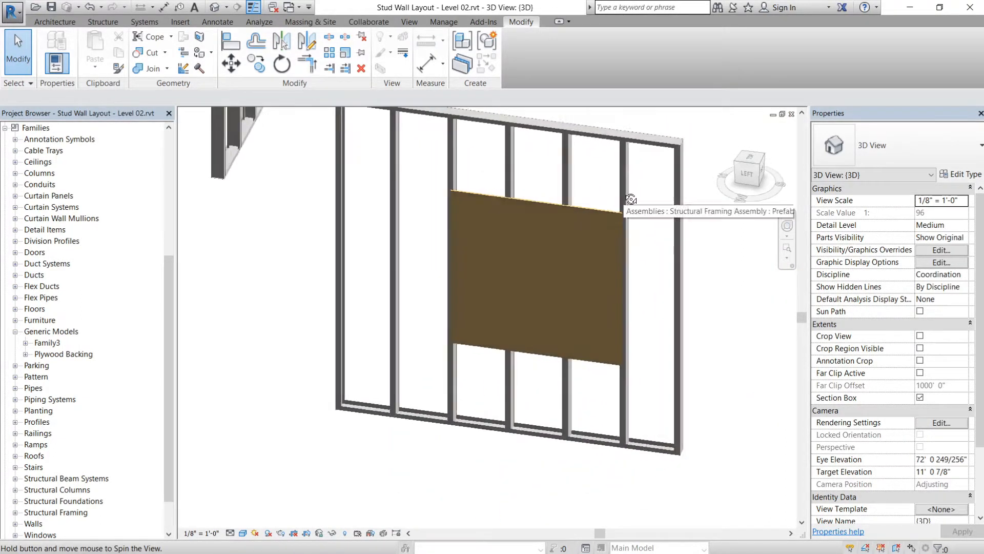
scroll(583, 215, up, 4)
mouse_move(554, 242)
middle_down()
mouse_move(569, 248)
mouse_move(562, 241)
middle_up()
scroll(562, 241, down, 2)
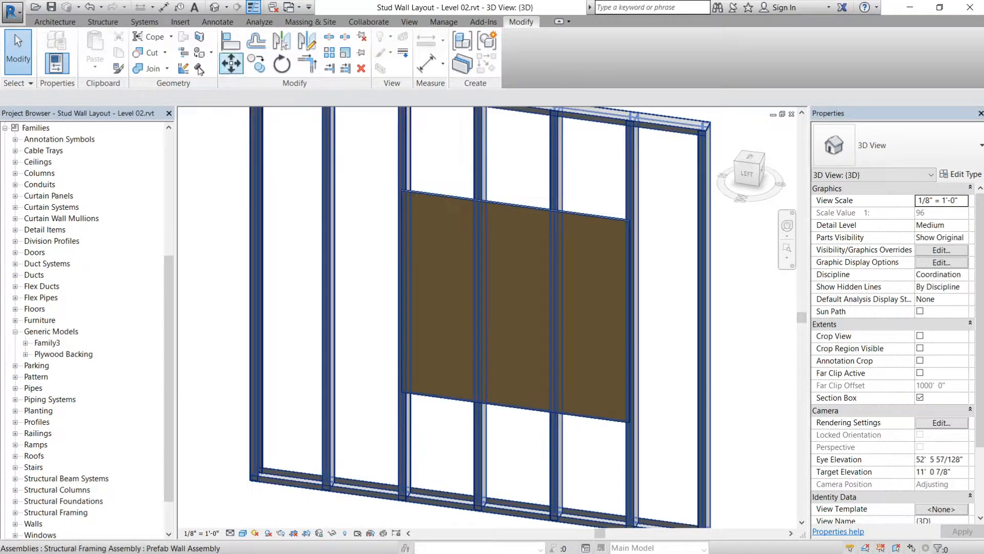
- Create a new family from the Generic Model face based.rft template, saving the open project when asked
click(15, 13)
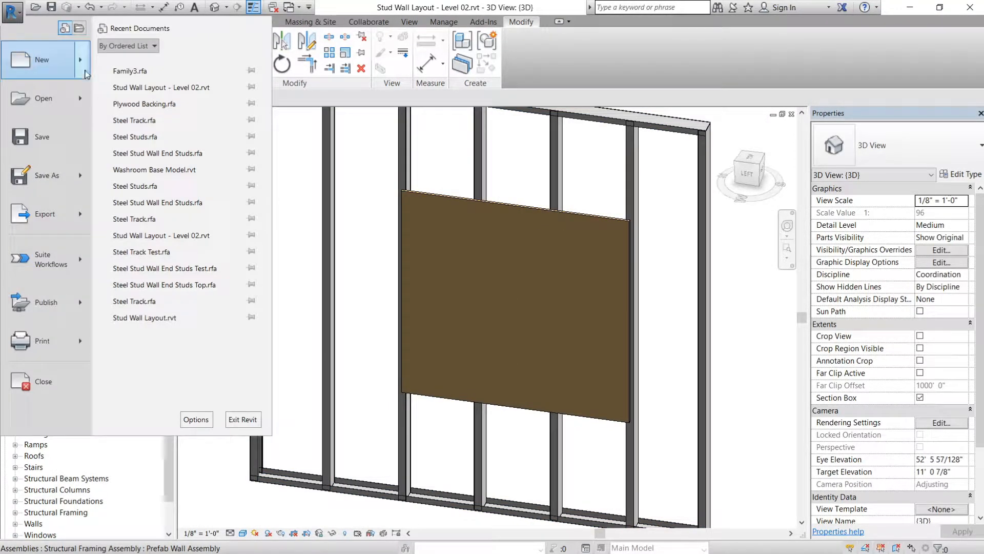
mouse_move(77, 63)
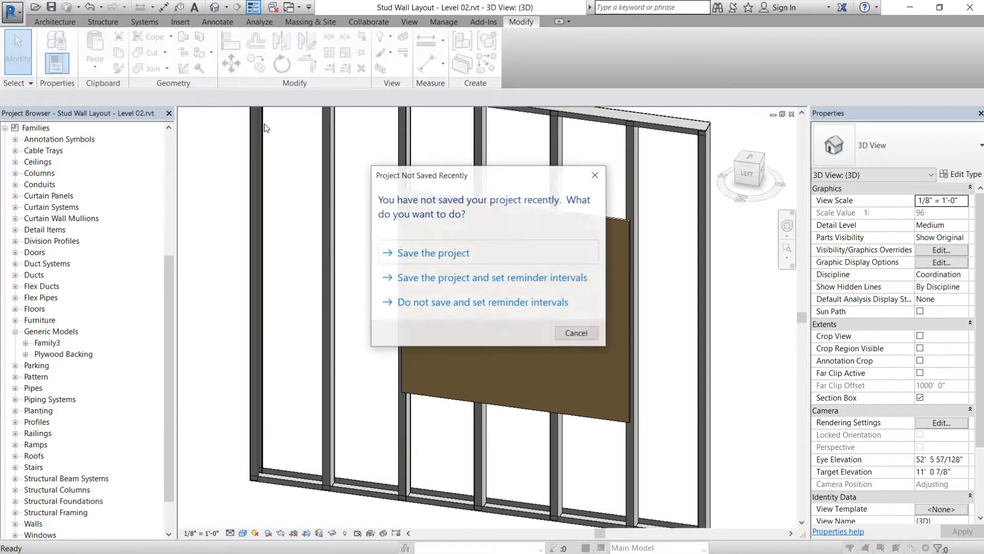
click(432, 255)
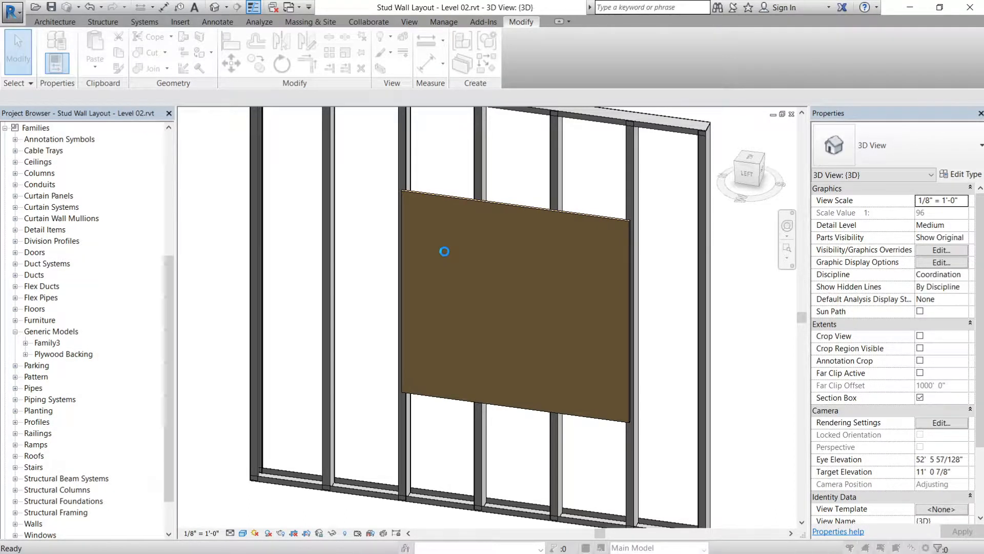
scroll(425, 265, down, 6)
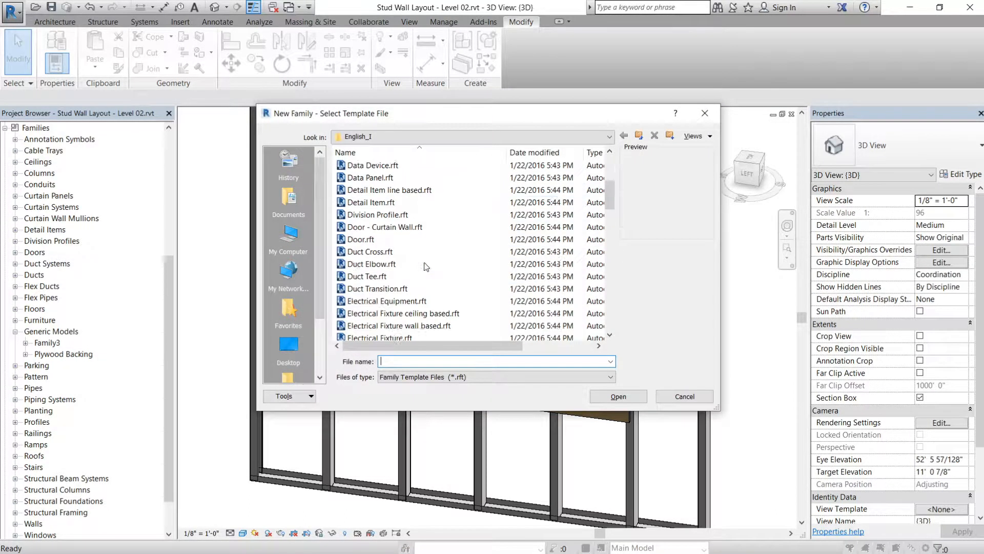
scroll(425, 265, down, 3)
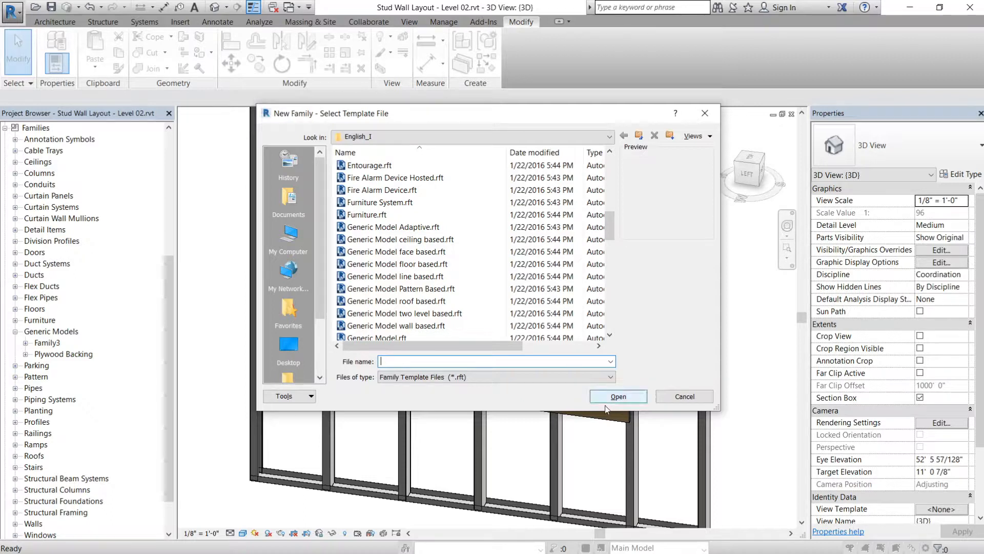
click(454, 255)
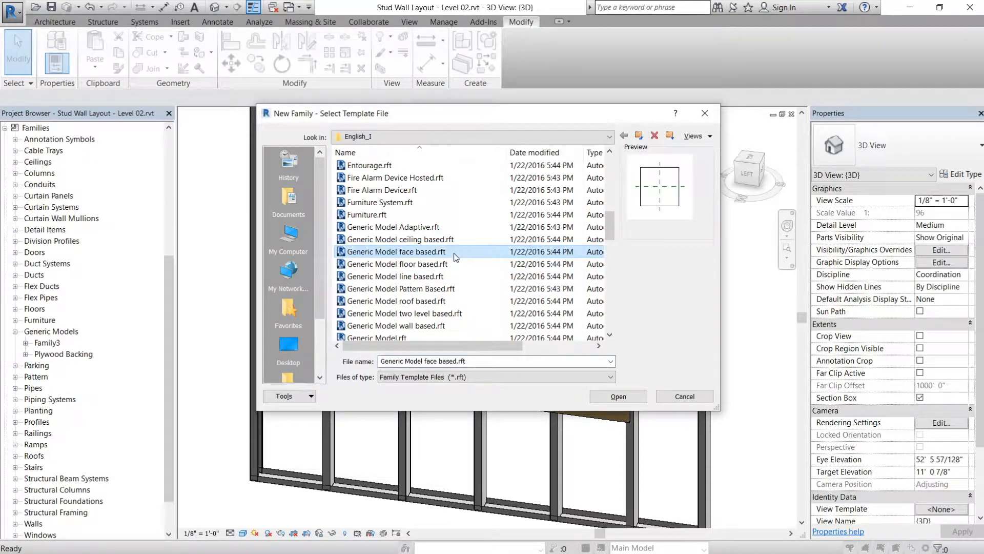
click(602, 401)
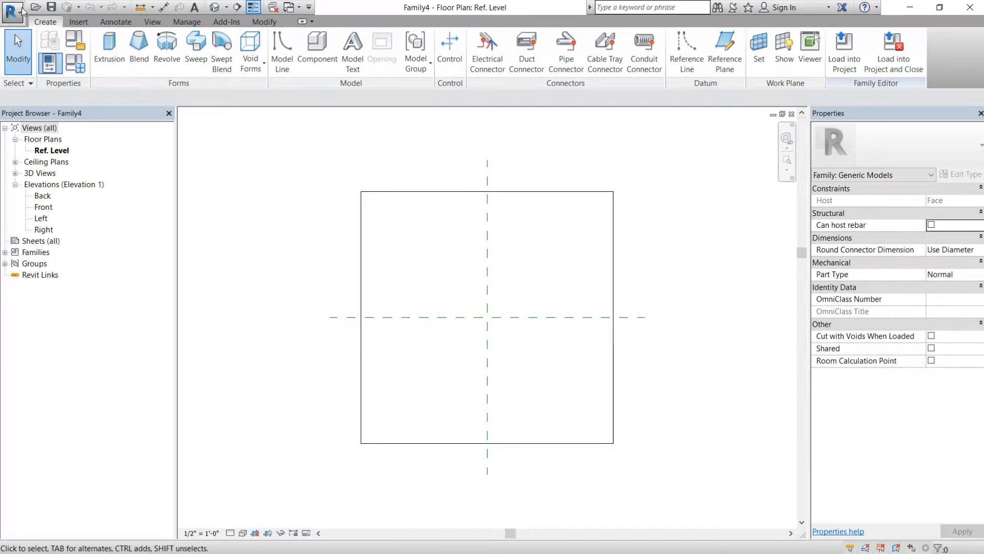
click(20, 12)
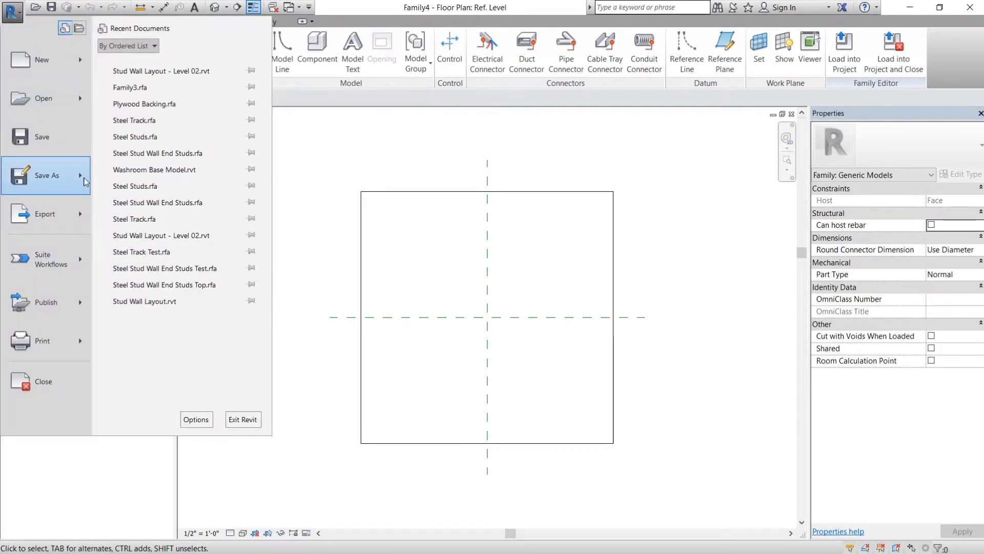
mouse_move(87, 179)
click(163, 114)
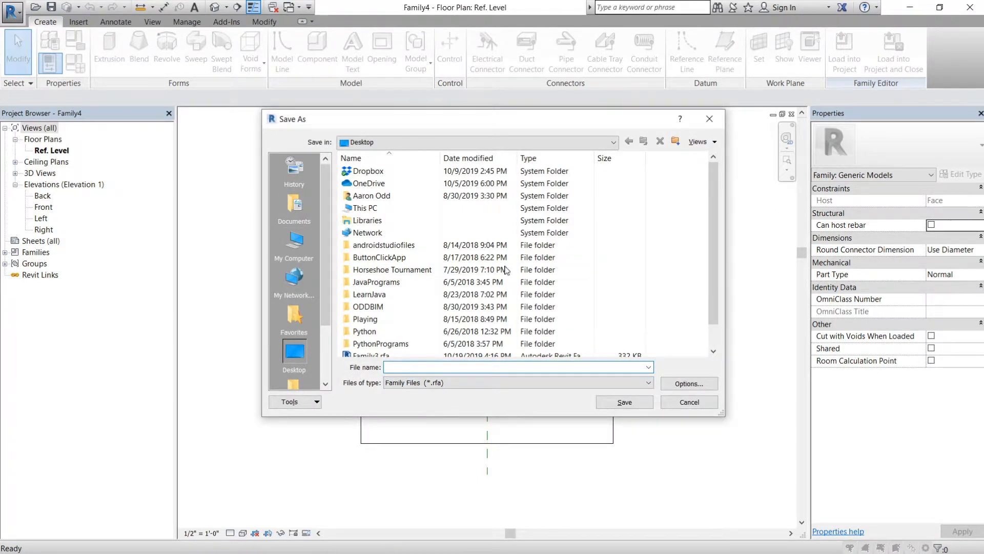
click(708, 121)
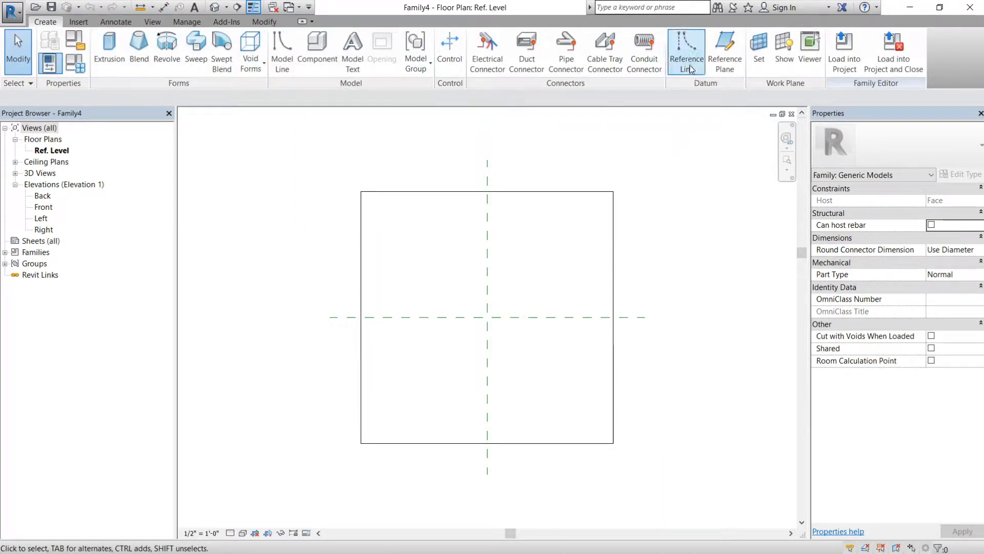
- Draw four reference planes around the centre planes: vertical ones about 1'-4" left and 1'-6" right, horizontal ones above and below
click(725, 50)
click(535, 245)
click(536, 375)
click(574, 348)
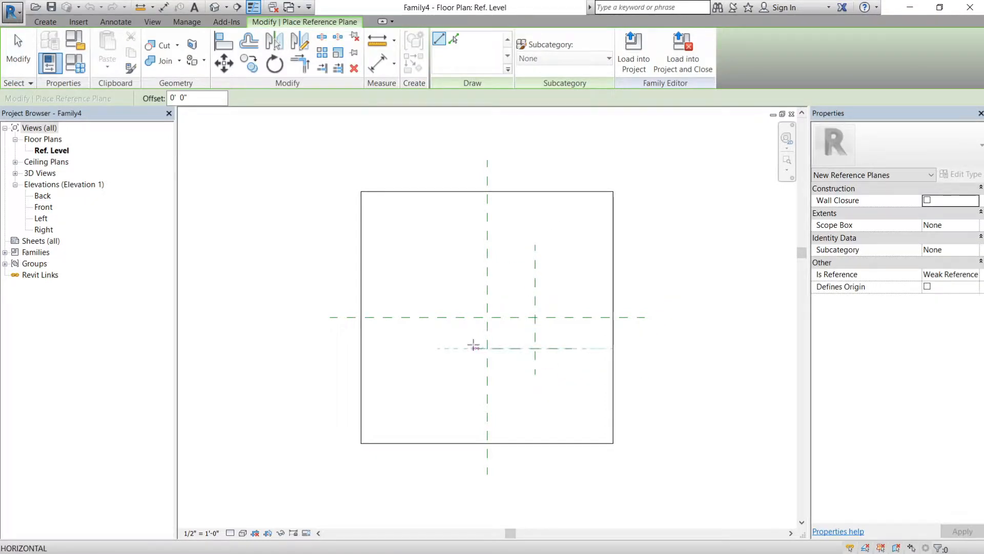
click(422, 348)
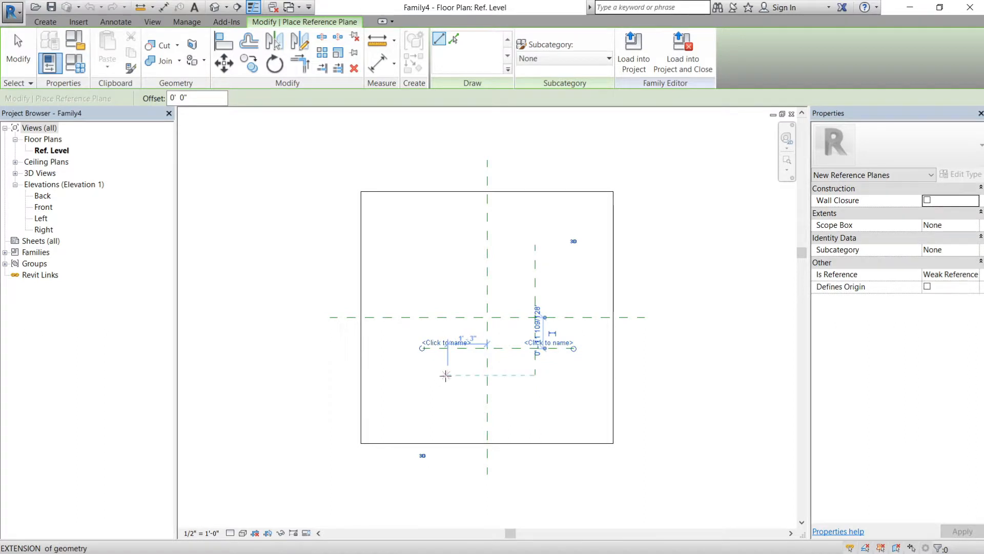
click(445, 375)
click(445, 258)
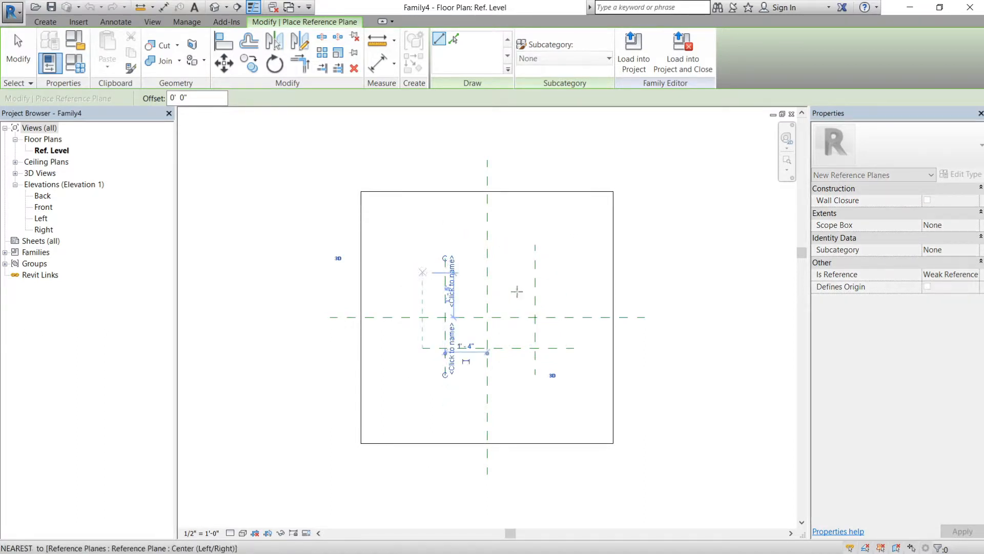
click(422, 273)
click(557, 272)
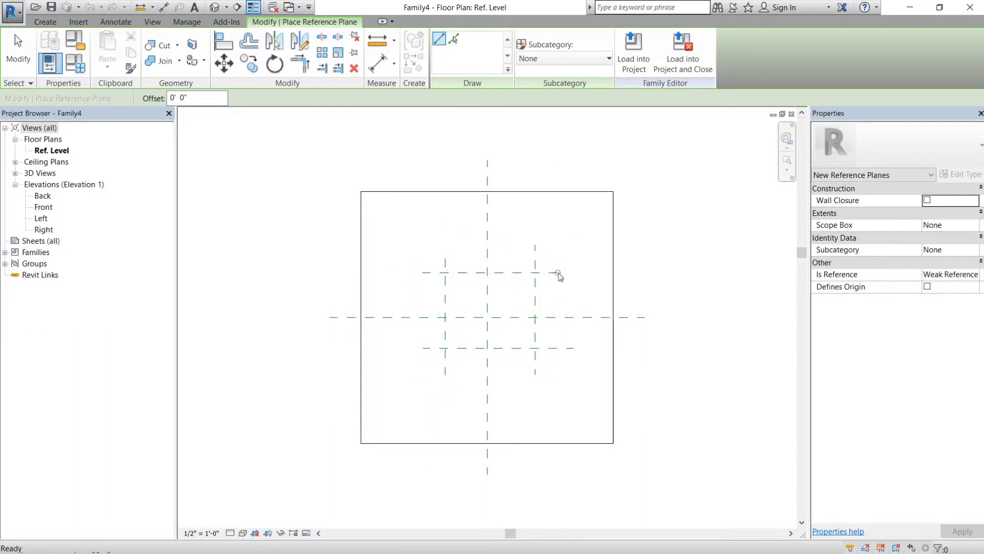
key(Escape)
- Add one aligned dimension string across the three vertical reference planes and another across the three horizontal ones
click(378, 66)
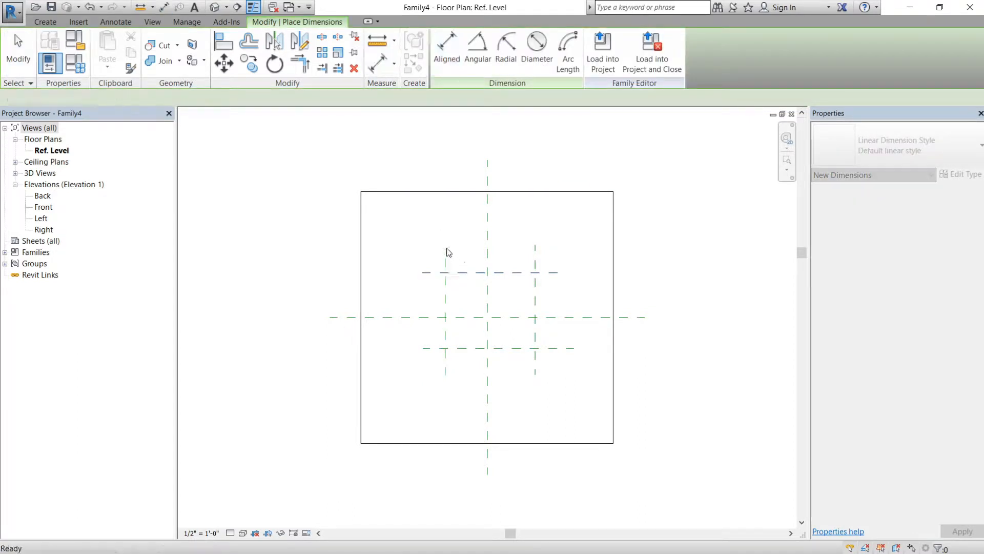
click(447, 263)
click(488, 261)
click(536, 266)
click(526, 234)
click(456, 273)
click(460, 318)
click(463, 348)
click(399, 334)
- Apply the EQ constraint to both dimension strings so the outer planes are centred
click(429, 310)
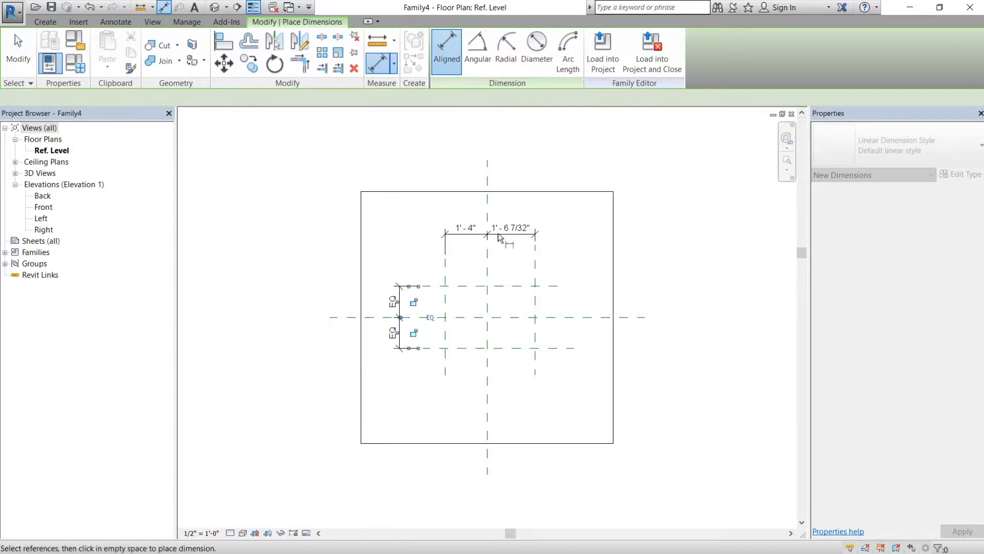
key(Escape)
click(498, 235)
click(488, 204)
key(Escape)
- Add overall aligned dimensions between the two outer vertical planes and between the two outer horizontal planes
key(d)
key(i)
click(439, 270)
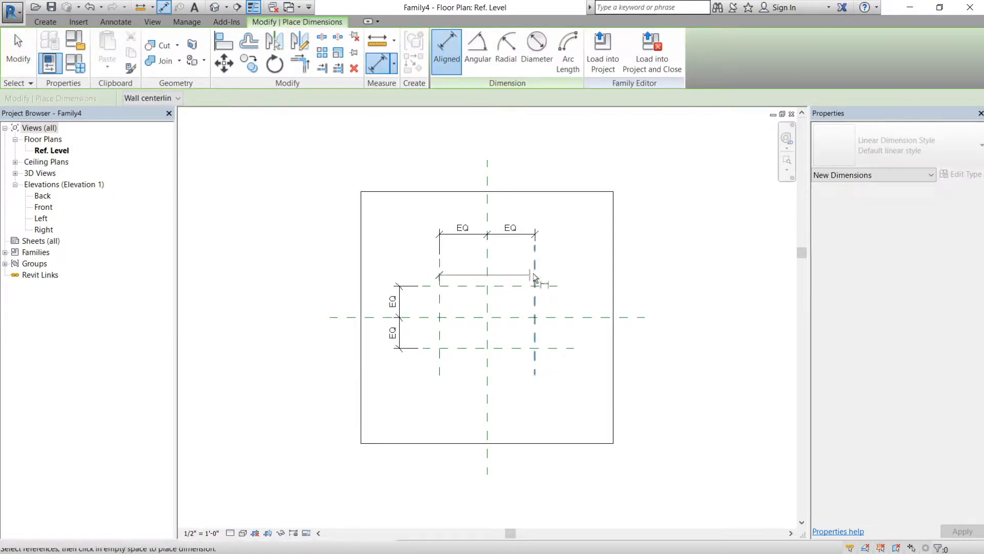
click(535, 275)
click(509, 212)
click(456, 286)
click(457, 349)
click(380, 353)
key(Escape)
key(Escape)
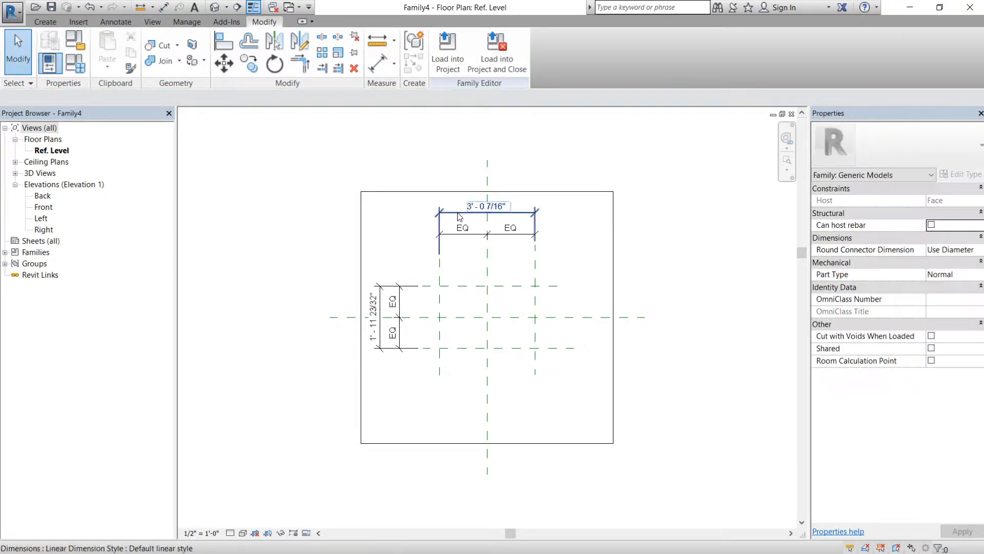
- Label the overall horizontal dimension with a new instance family parameter named l
click(513, 212)
click(568, 50)
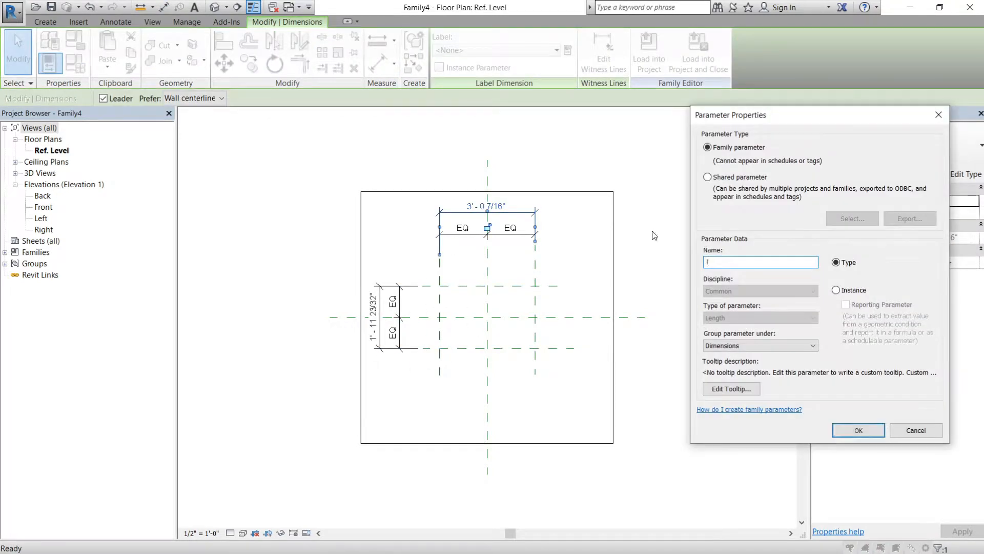
click(836, 290)
click(858, 430)
click(590, 351)
- Label the overall vertical dimension with a new instance family parameter named w
click(380, 297)
click(567, 51)
text(w)
click(837, 291)
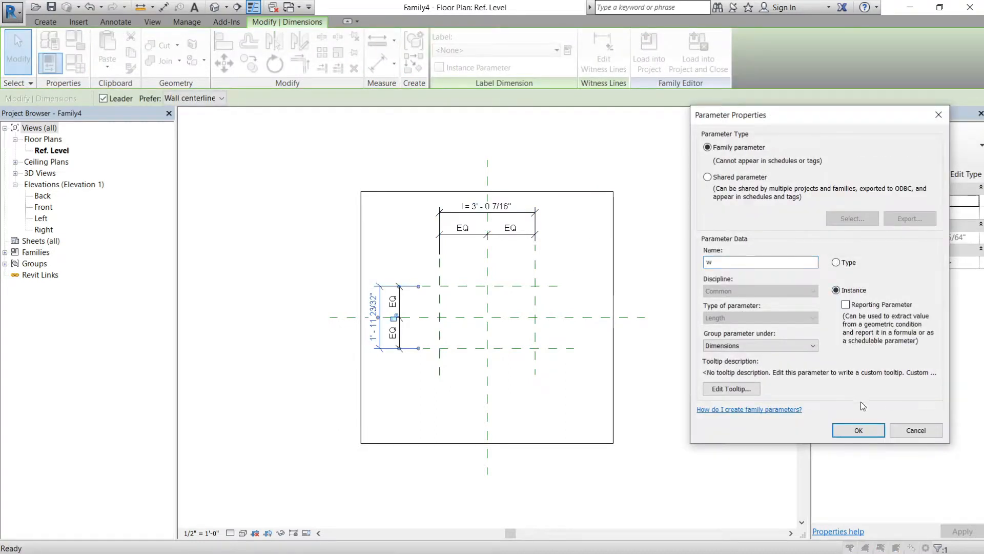
click(859, 430)
click(648, 345)
- Set both the l and w dimensions to 4"
double_click(510, 206)
text(4")
key(Return)
double_click(377, 302)
text(4")
key(Return)
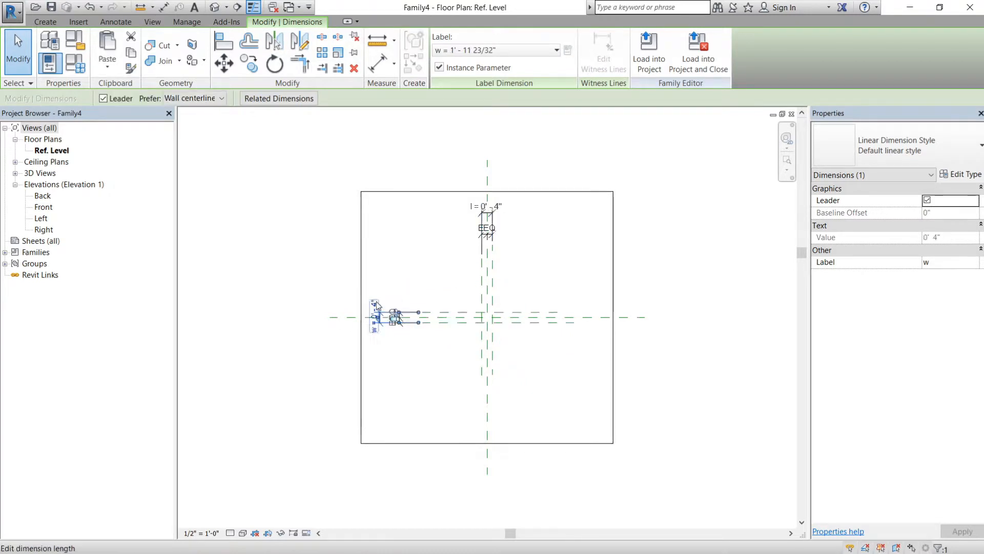
scroll(491, 329, up, 2)
click(502, 311)
scroll(502, 311, up, 1)
scroll(502, 311, down, 1)
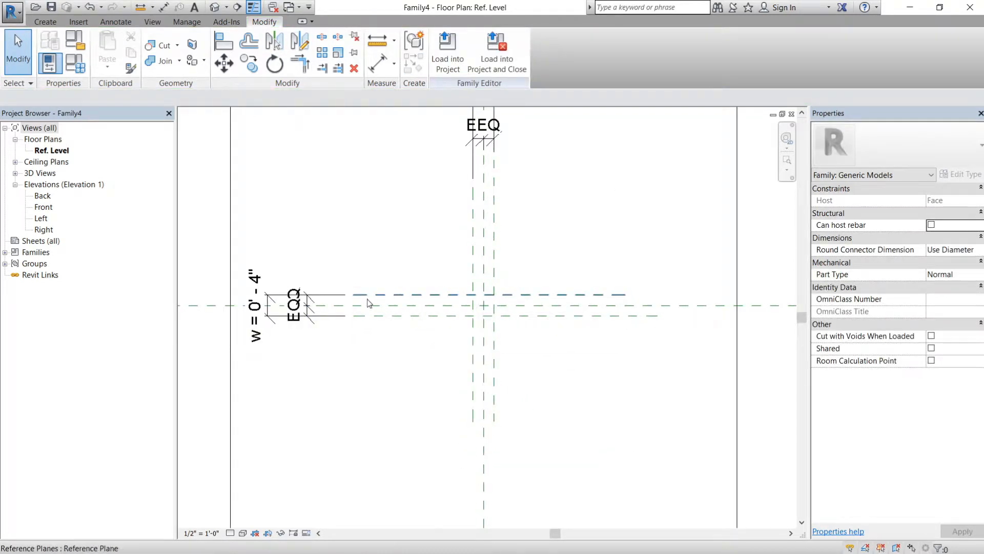
scroll(305, 302, up, 2)
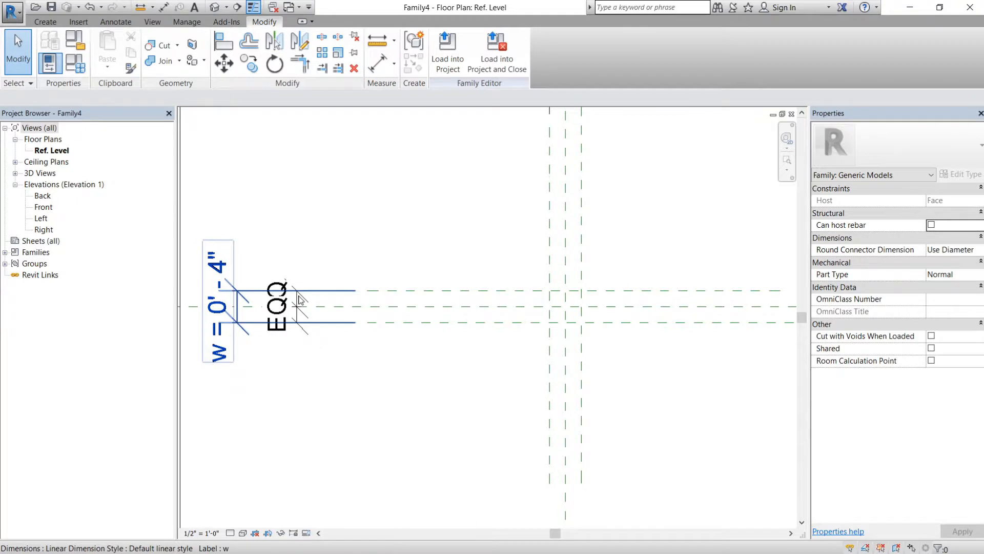
scroll(375, 300, down, 1)
middle_drag(481, 255, 455, 296)
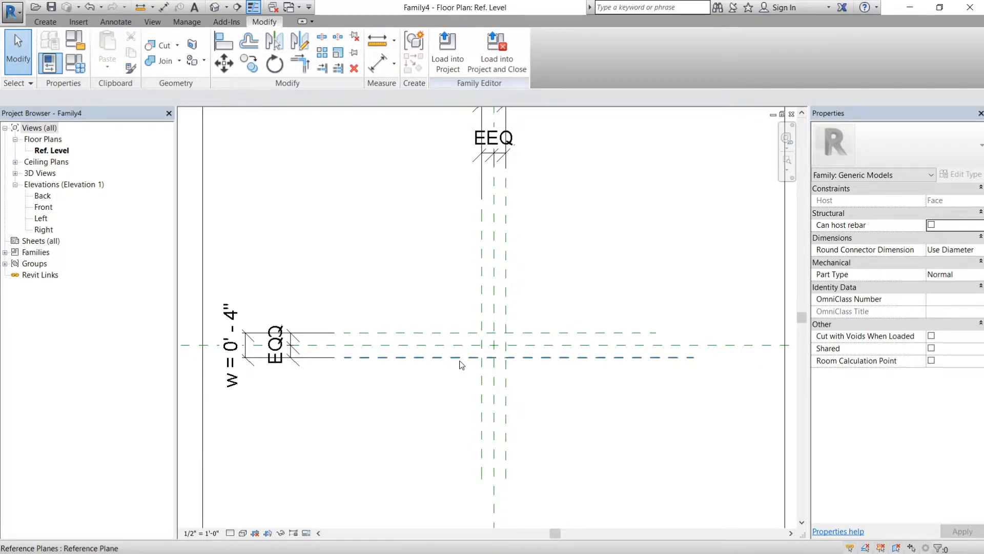
click(371, 352)
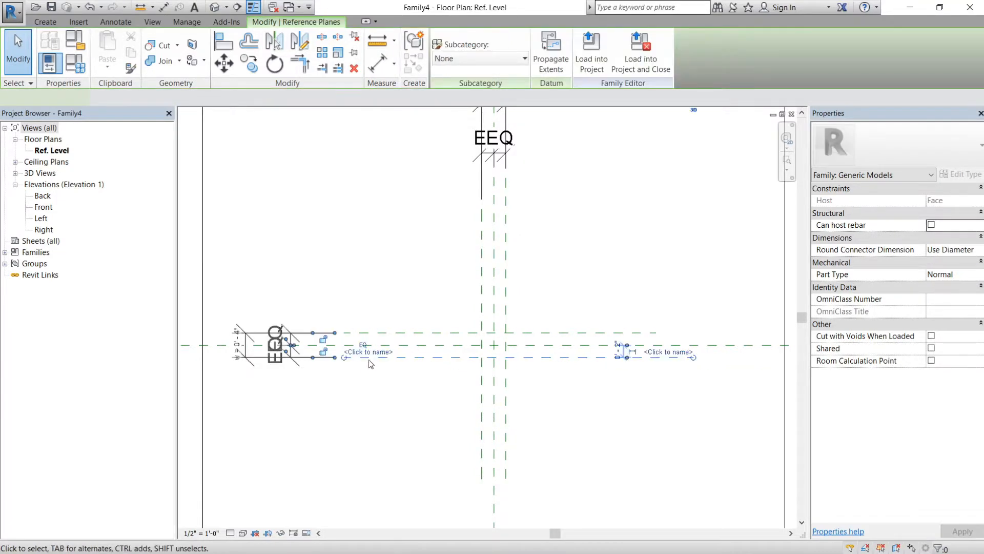
click(393, 382)
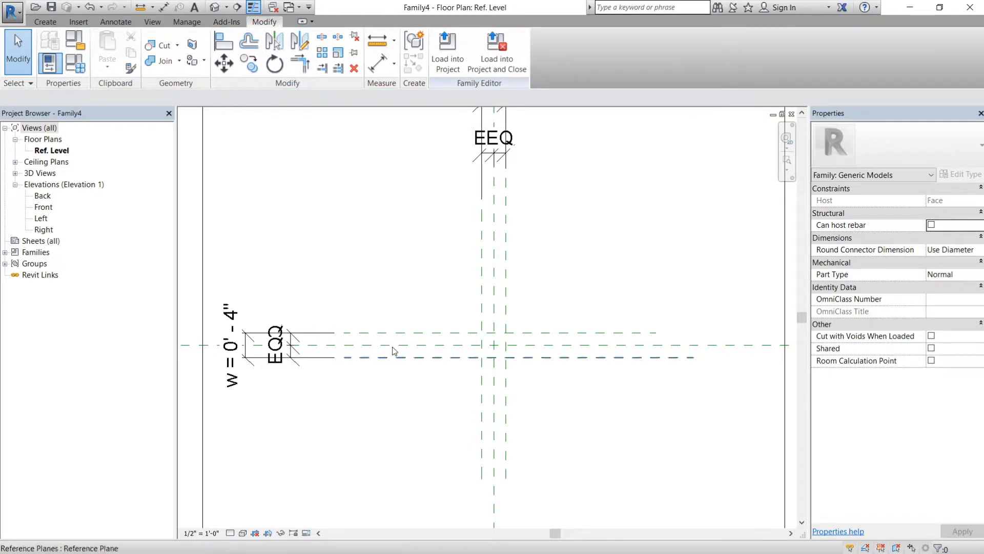
scroll(405, 270, down, 2)
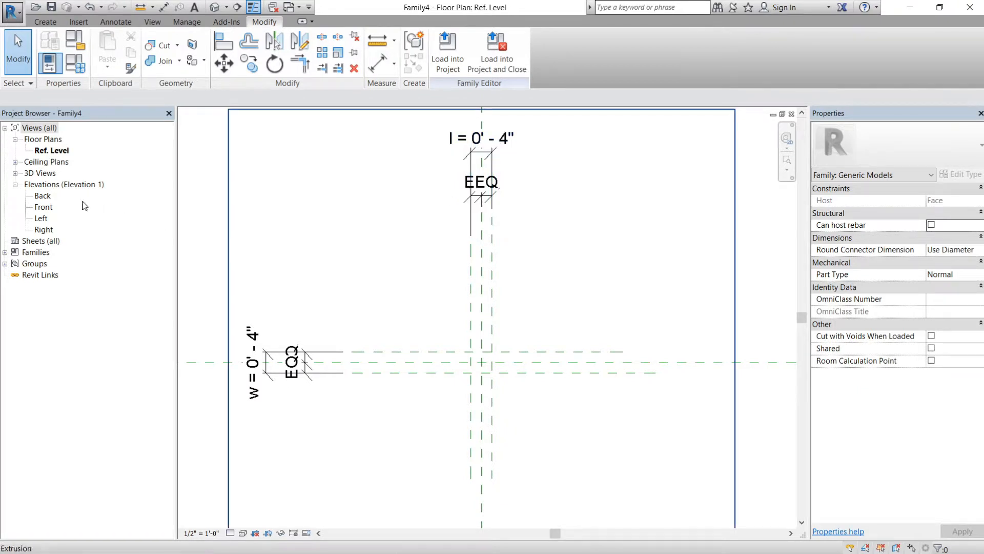
- In the Front elevation, draw two horizontal reference planes, one above Ref. Level and one about 3' below it, beneath the host
double_click(42, 208)
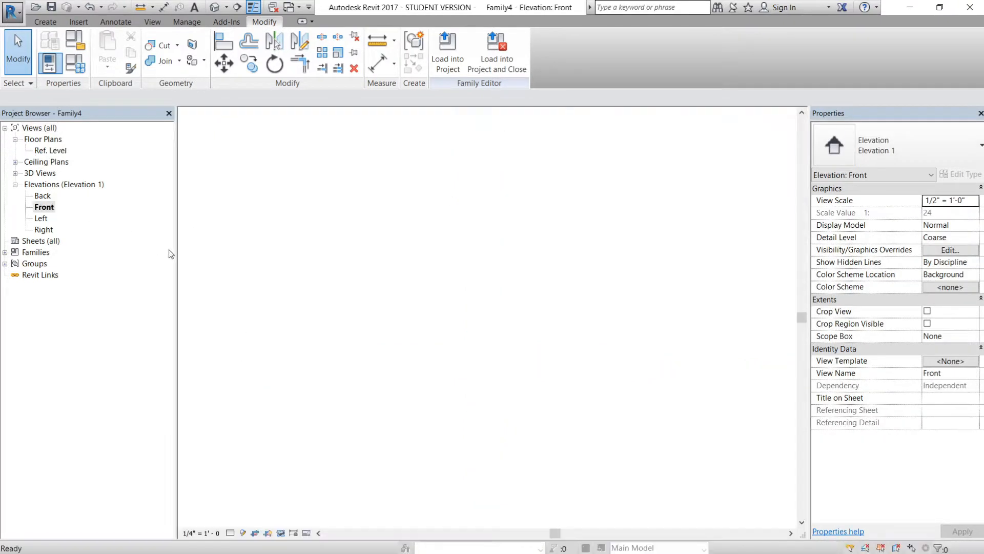
middle_drag(441, 374, 435, 263)
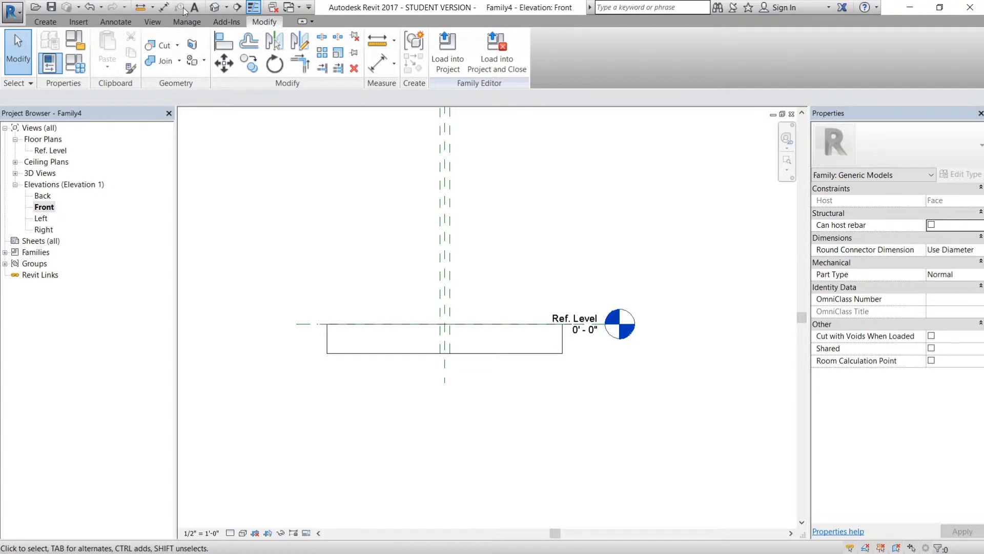
click(46, 22)
click(725, 51)
click(403, 299)
click(494, 299)
click(393, 413)
click(517, 413)
- Delete the horizontal reference plane above Ref. Level
click(378, 64)
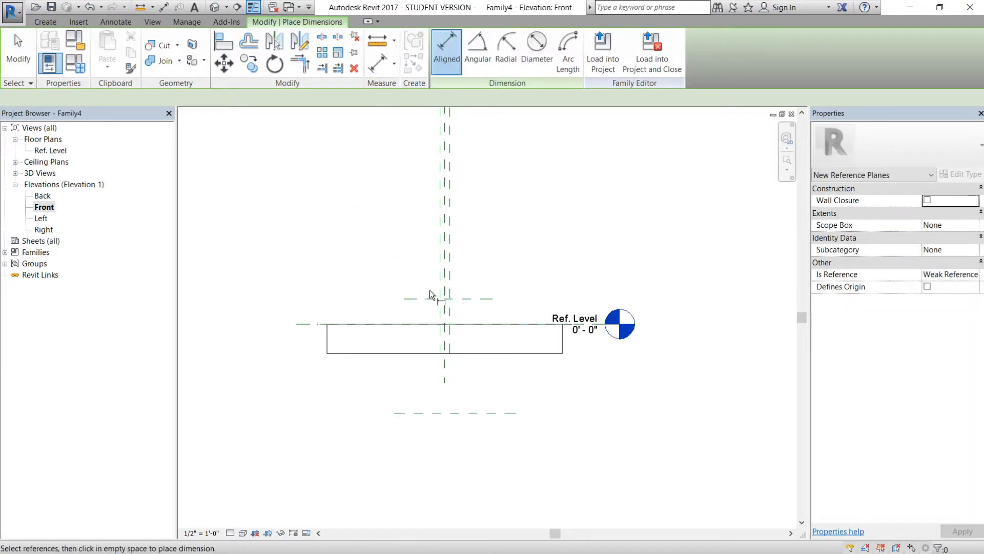
scroll(313, 325, up, 2)
key(Escape)
key(Escape)
click(354, 68)
- Add an aligned dimension from the Ref. Level plane down to the reference plane below the host
click(377, 64)
click(505, 294)
click(508, 449)
click(334, 377)
- Label the depth dimension with a new instance family parameter named d
click(324, 374)
click(772, 65)
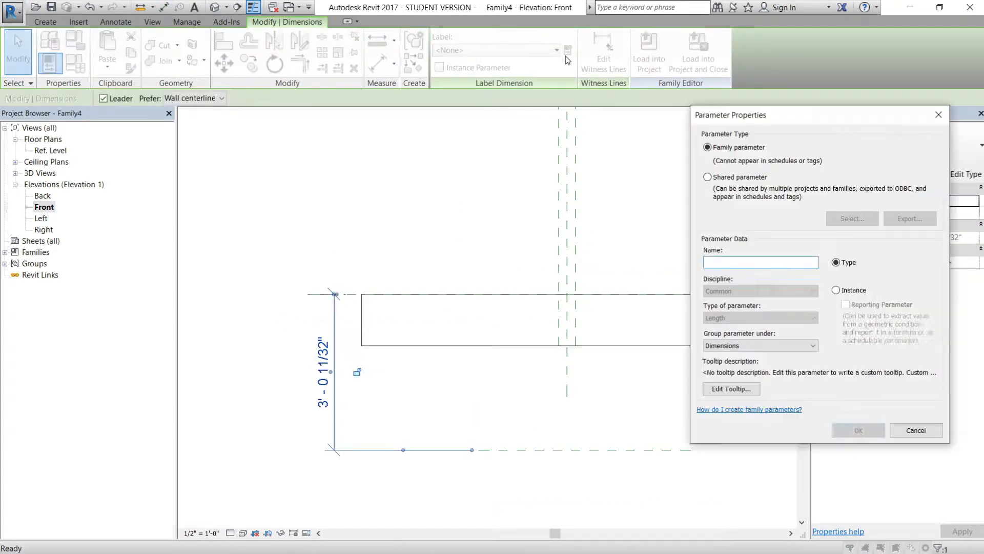
text(d)
click(860, 429)
- Set the d dimension to 1'
click(330, 374)
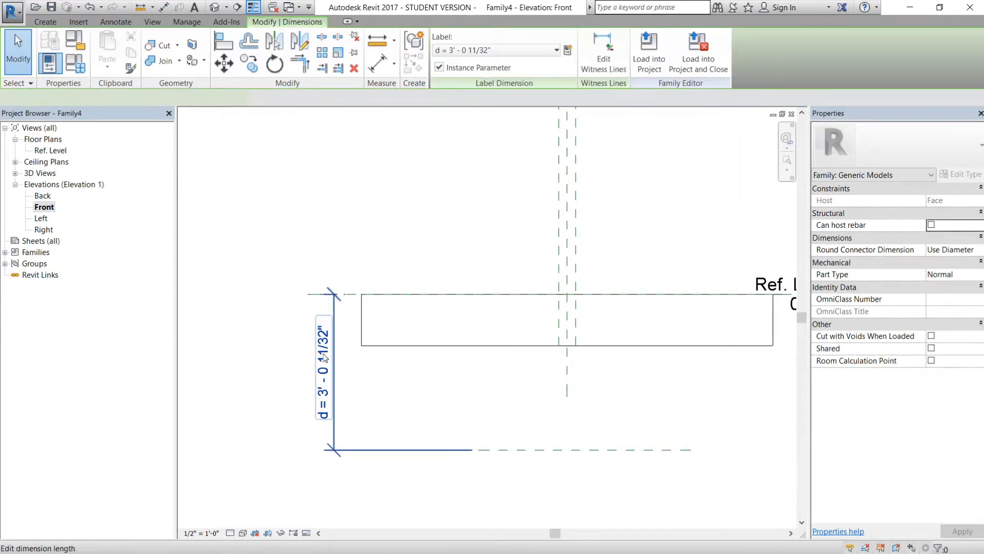
click(327, 361)
text(1)
key(Return)
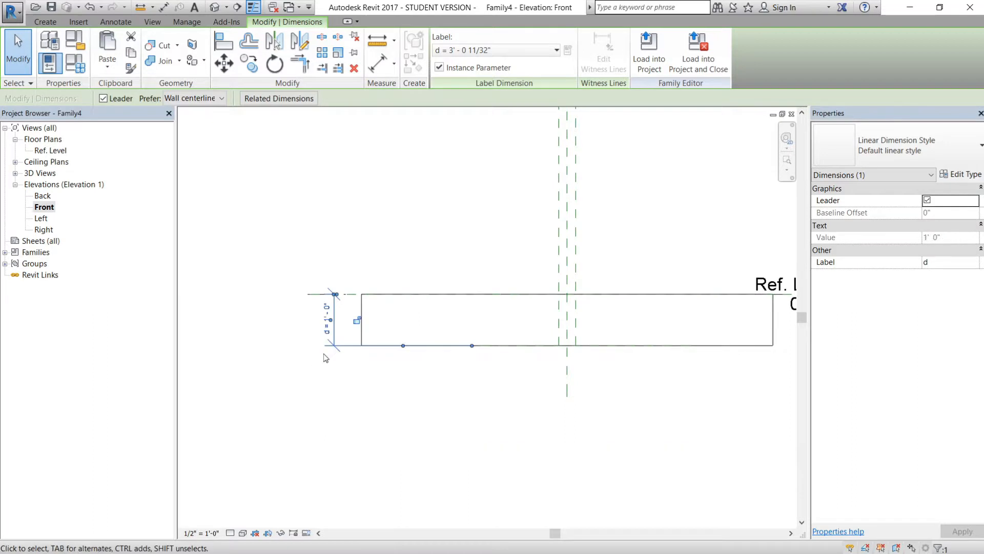
- Raise the bottom face of the host extrusion so it sits above the reference plane that defines d
click(534, 400)
click(363, 306)
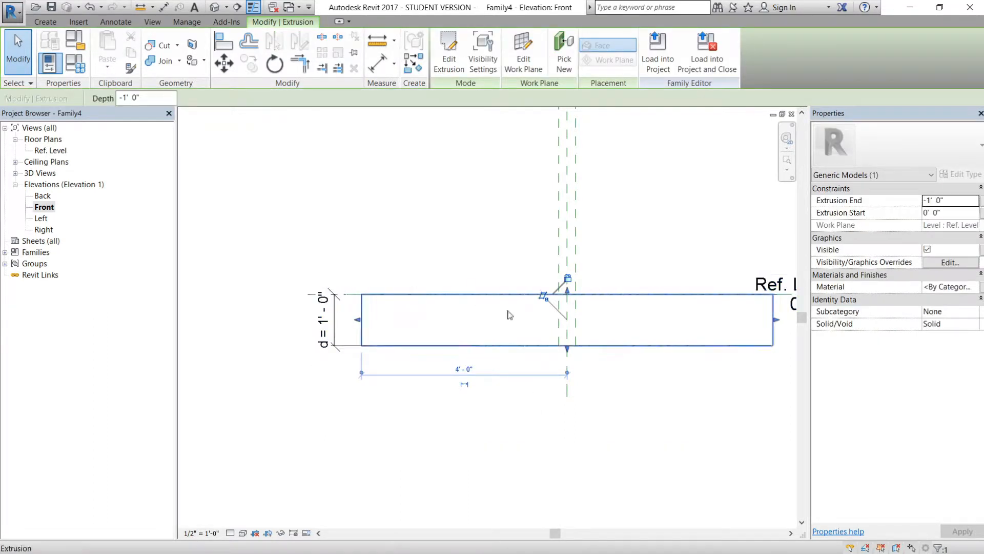
middle_drag(669, 326, 598, 332)
drag(489, 353, 505, 322)
click(466, 343)
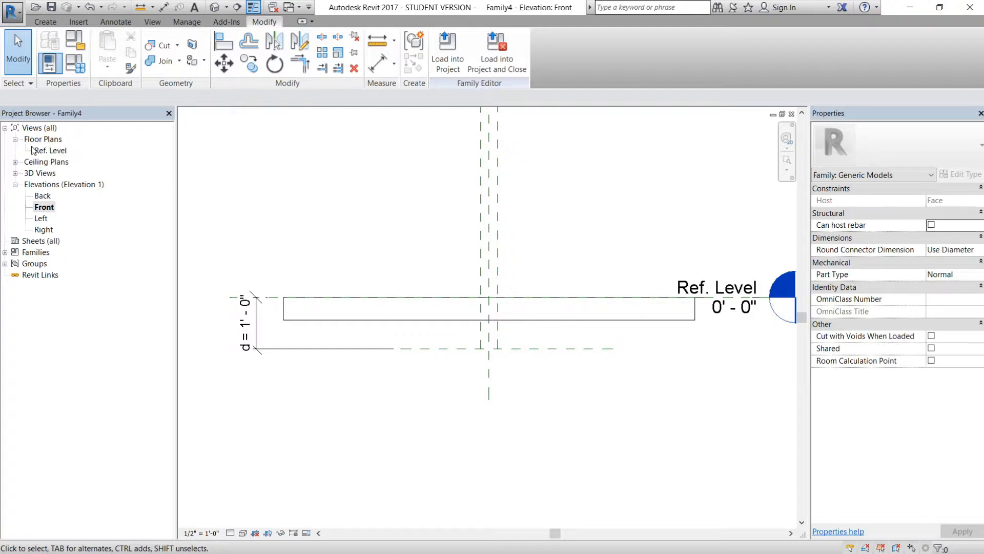
- In the Ref. Level plan, start a void extrusion and sketch a 4" by 4" rectangle on the four outer reference planes
click(63, 151)
double_click(62, 151)
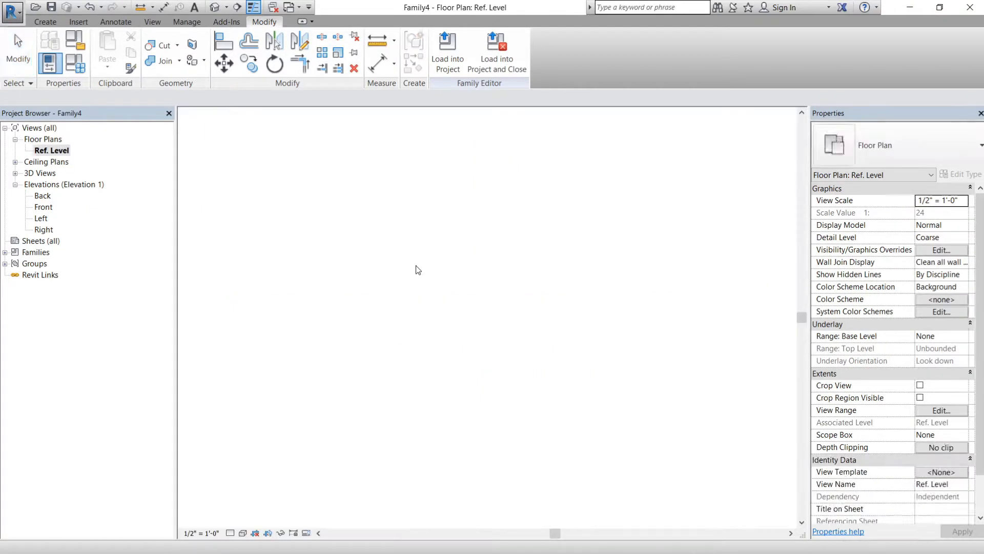
middle_drag(550, 375, 518, 320)
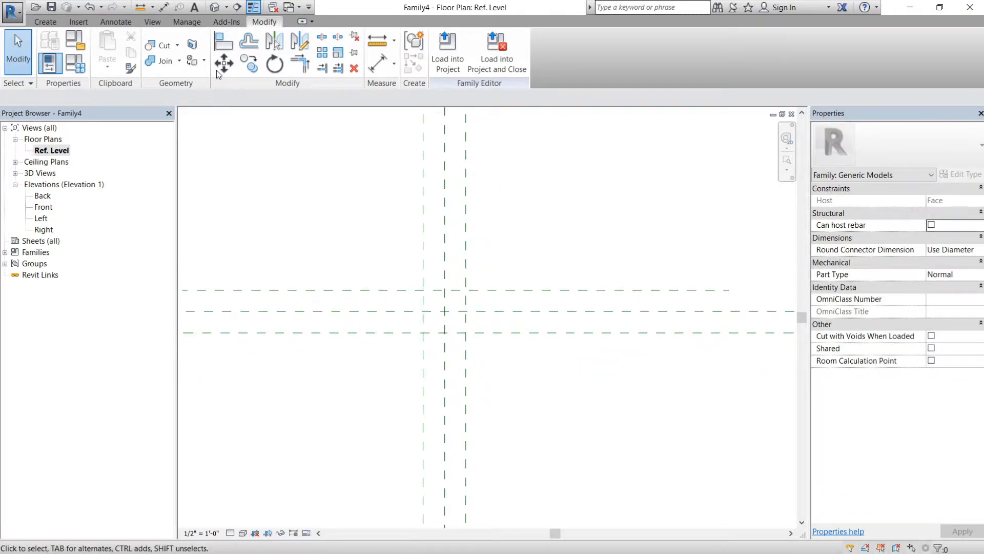
click(45, 24)
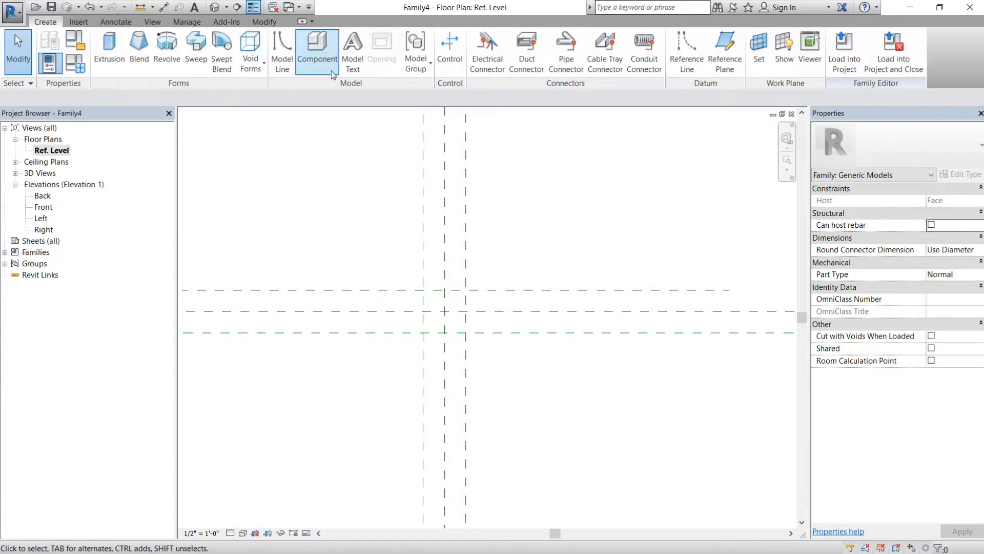
click(263, 70)
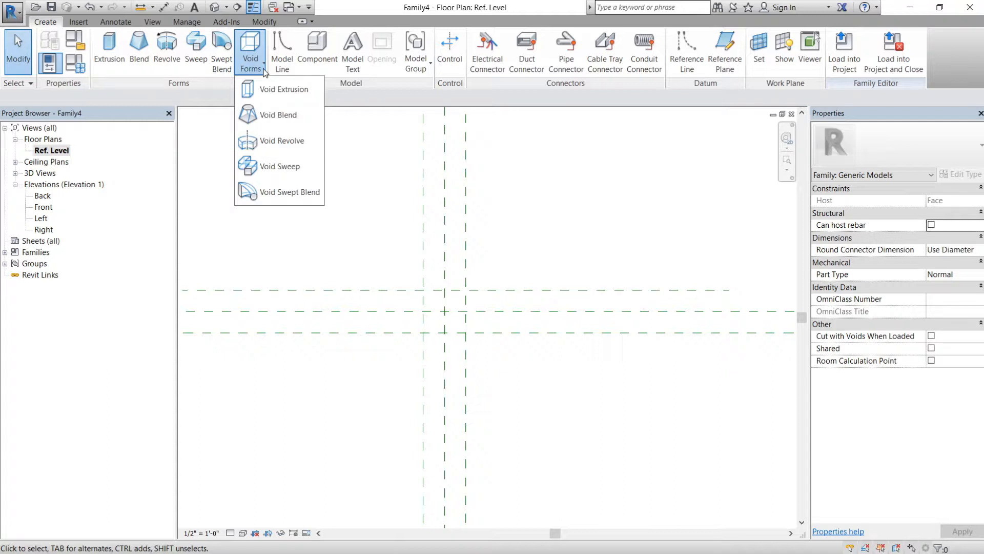
click(285, 91)
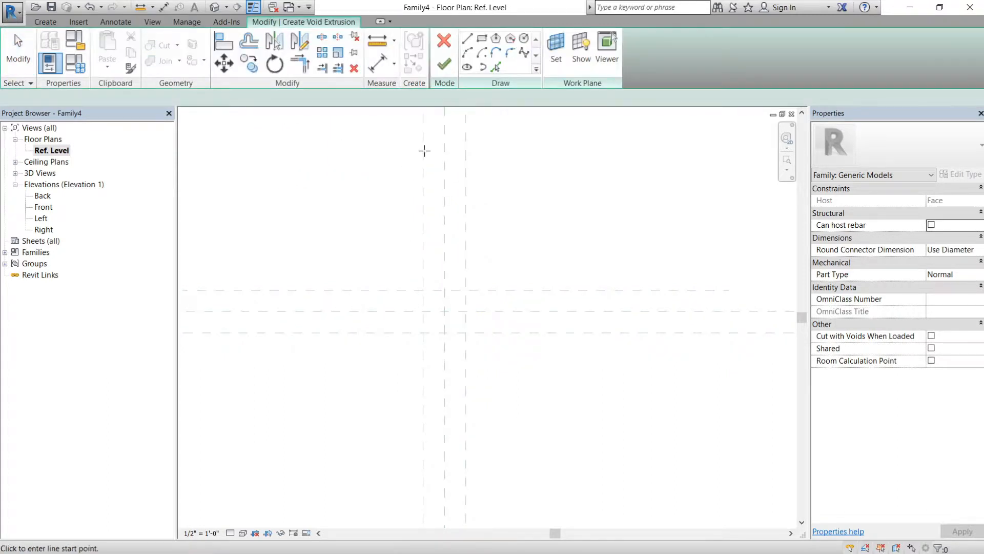
click(482, 39)
click(423, 290)
click(466, 333)
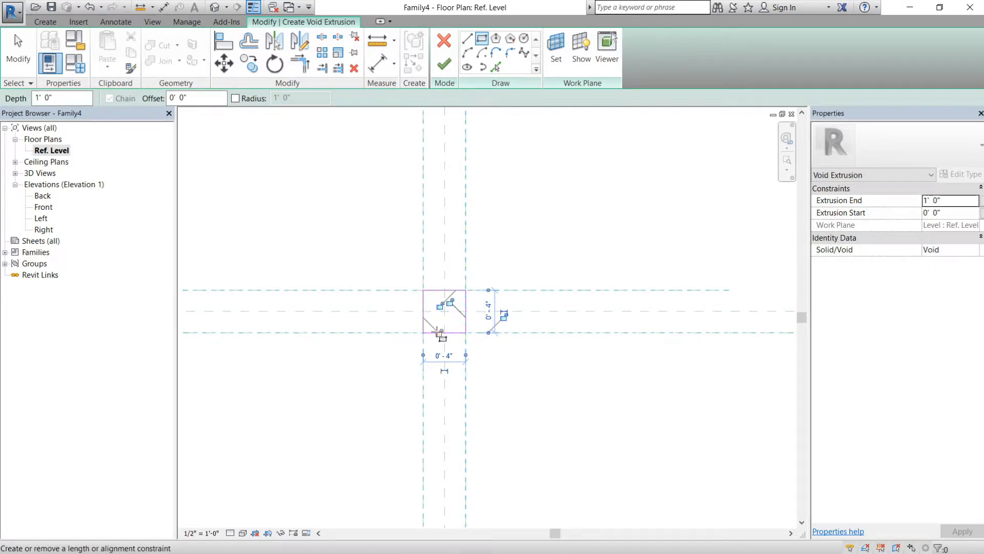
- Lock the rectangle's edges to the surrounding reference planes and finish the void extrusion
scroll(445, 313, up, 1)
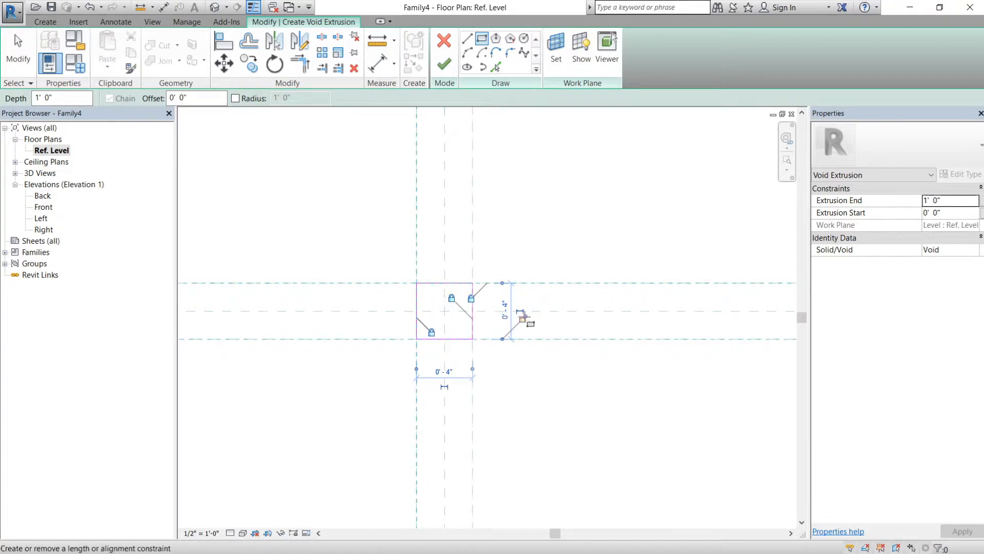
click(444, 63)
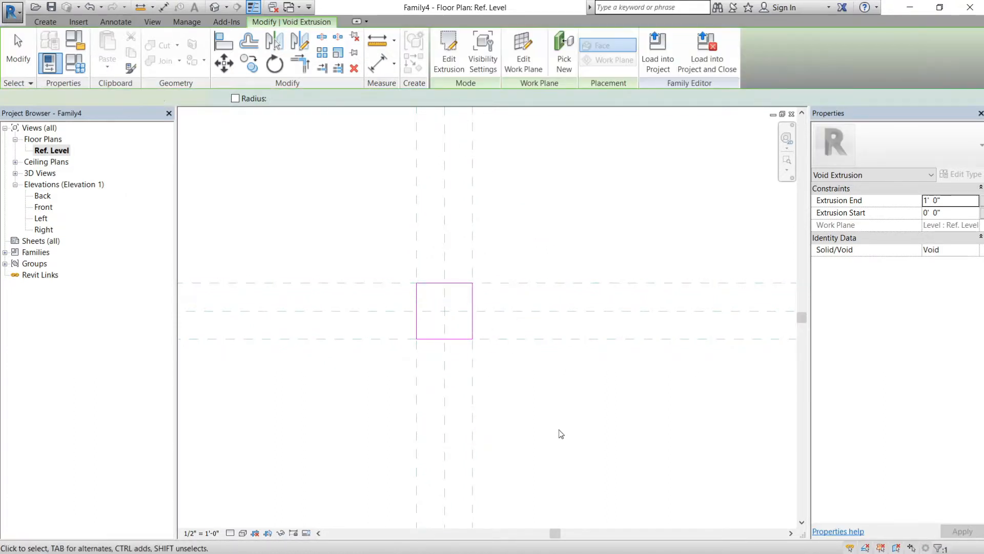
scroll(543, 352, down, 2)
click(549, 361)
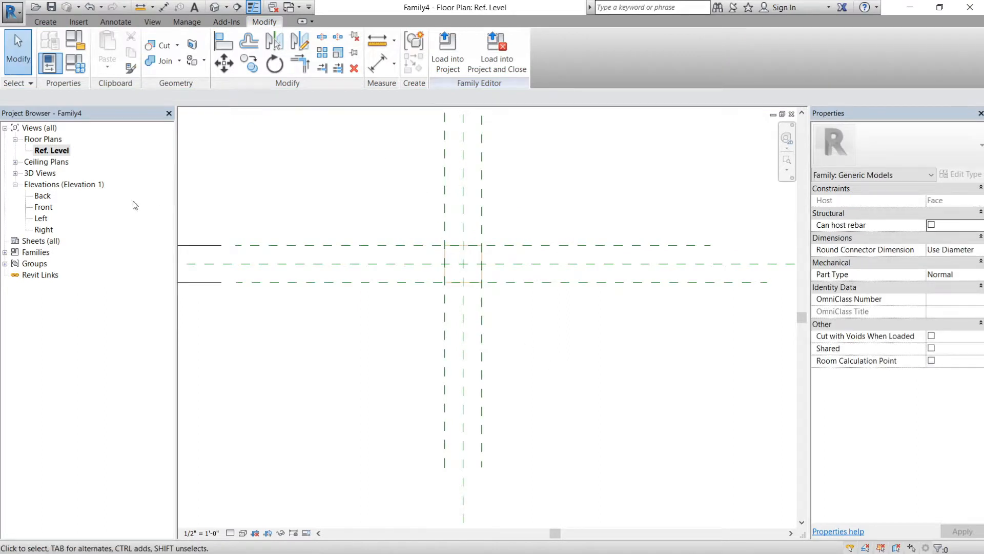
- In the Front elevation, stretch the void extrusion down through the host to about 1' 4" below Ref. Level
double_click(47, 207)
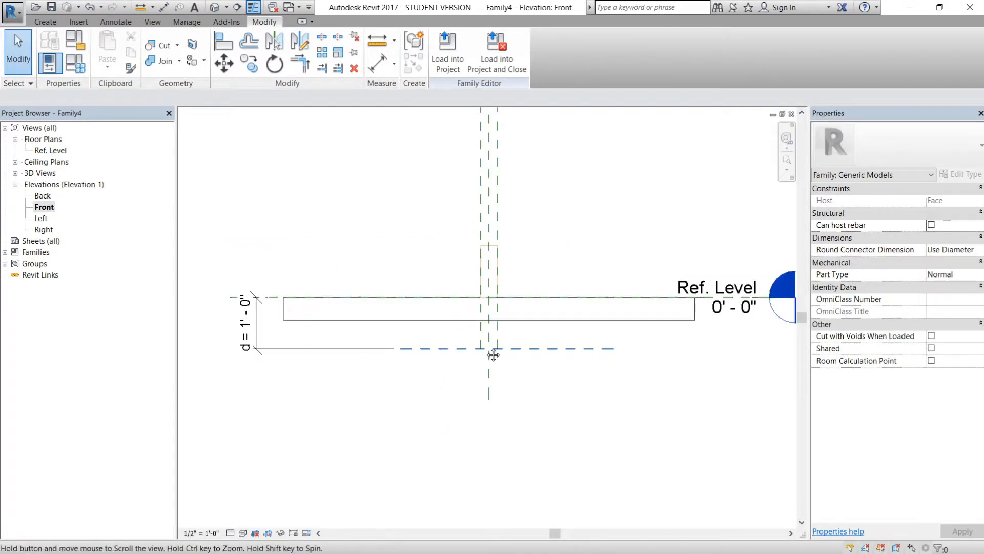
middle_drag(494, 352, 484, 223)
click(490, 207)
drag(468, 177, 501, 307)
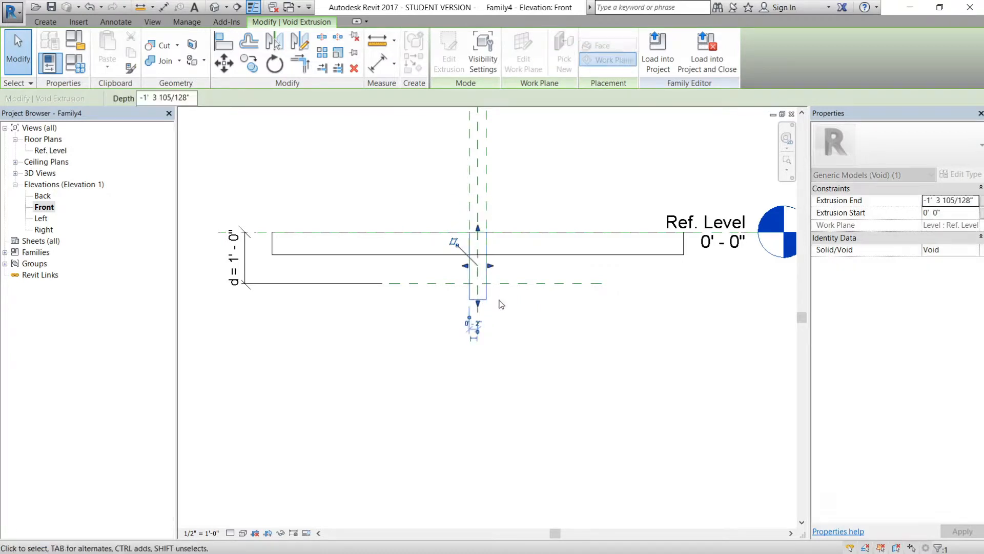
click(502, 305)
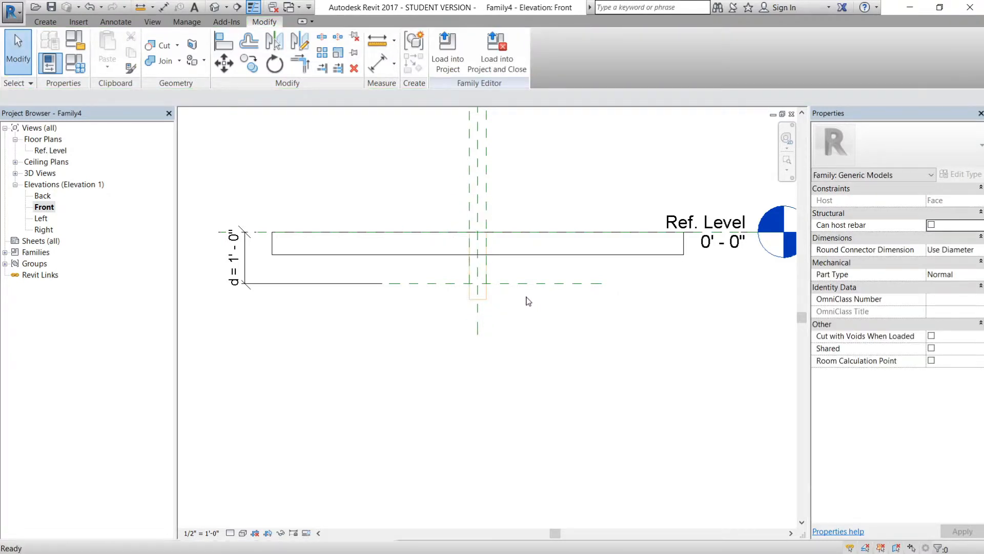
- Align the void extrusion's bottom face with the reference plane that defines d
key(a)
key(l)
click(481, 299)
key(Escape)
key(Escape)
scroll(501, 280, up, 2)
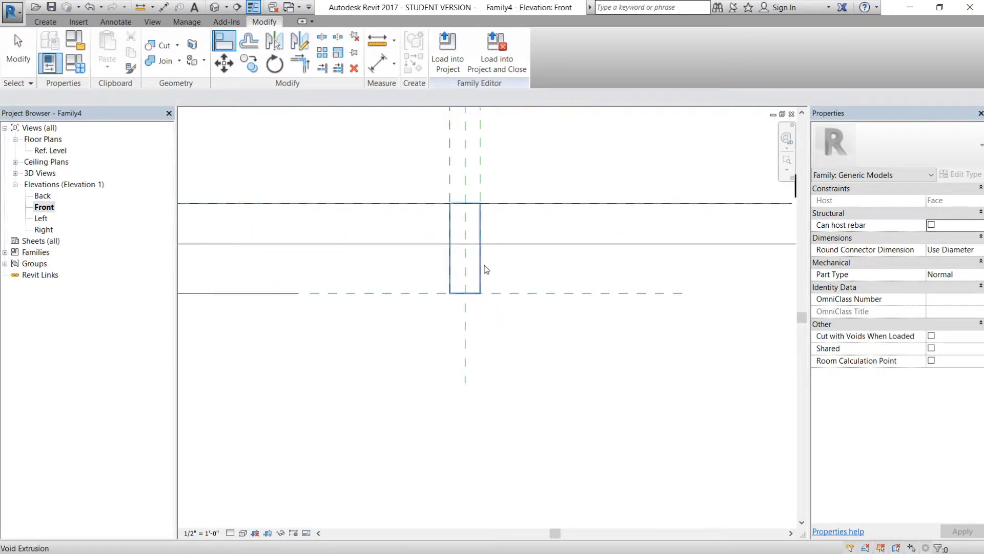
- Pull the void extrusion's top face down to about 2.8" below Ref. Level
click(469, 222)
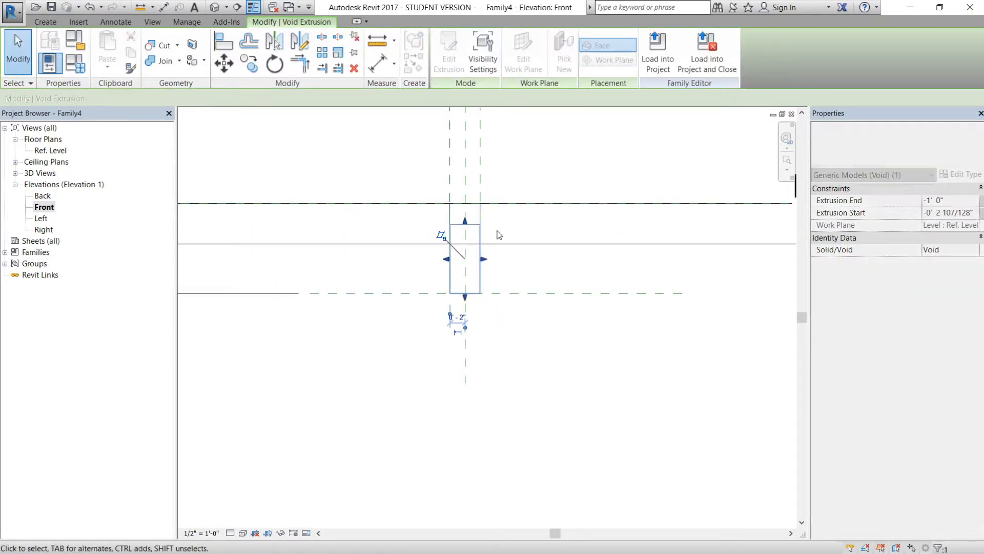
click(502, 233)
key(l)
middle_drag(420, 242, 512, 249)
middle_drag(225, 214, 317, 212)
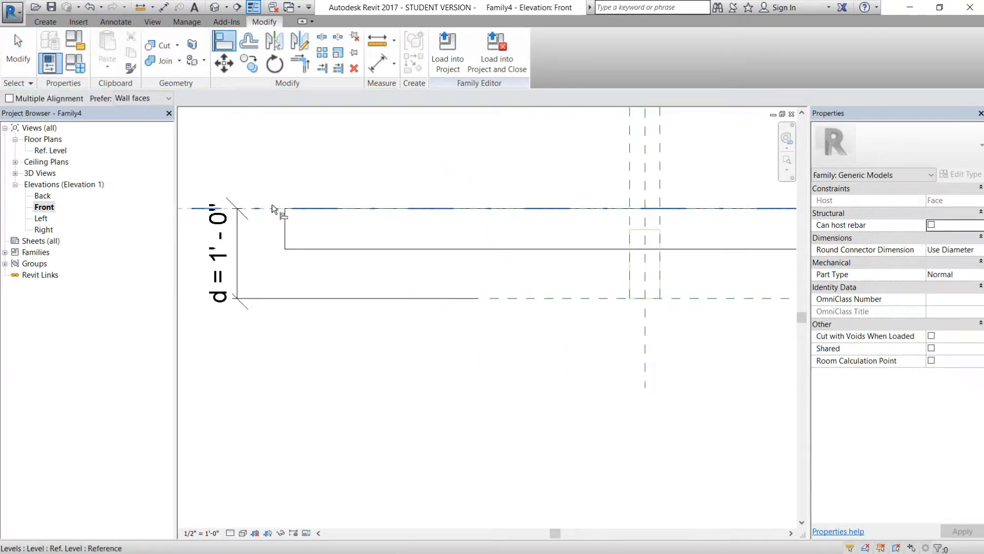
click(273, 207)
key(Escape)
key(Escape)
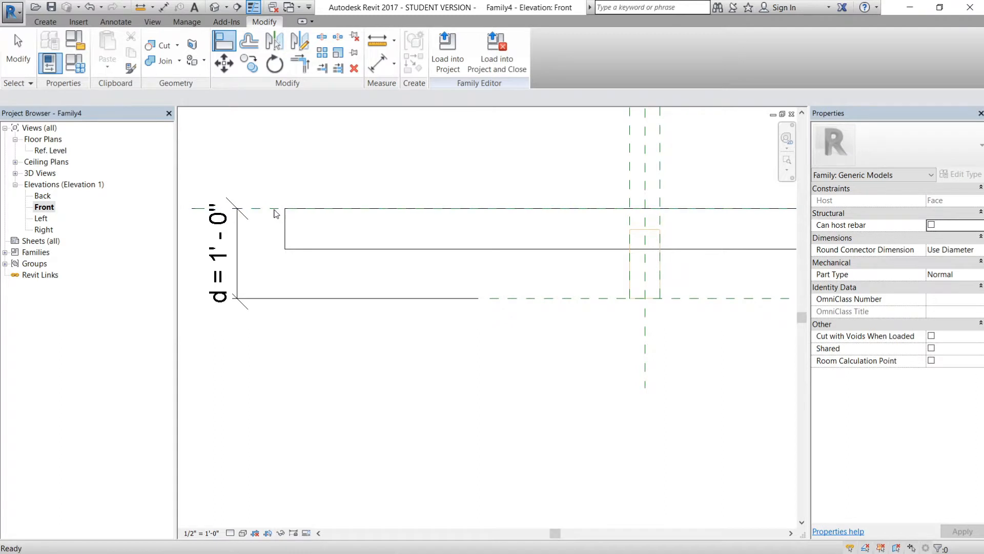
- Align the void extrusion's top face with Ref. Level and lock the alignment
key(a)
key(l)
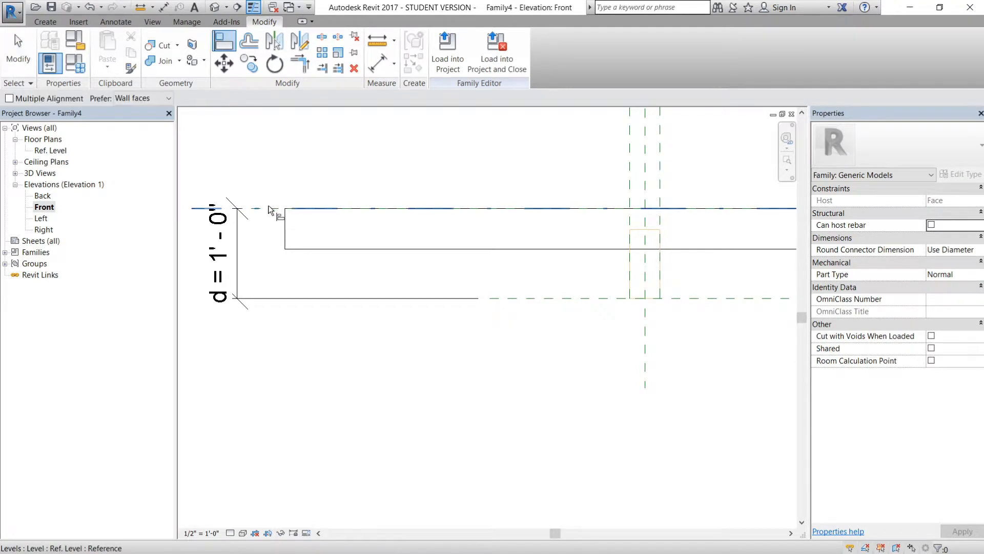
click(271, 208)
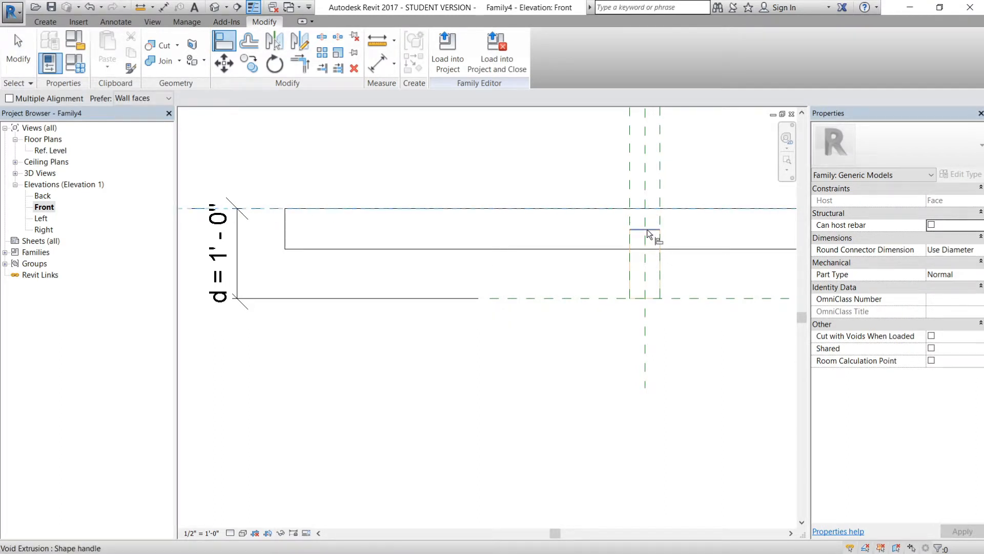
click(659, 213)
middle_drag(604, 205, 451, 202)
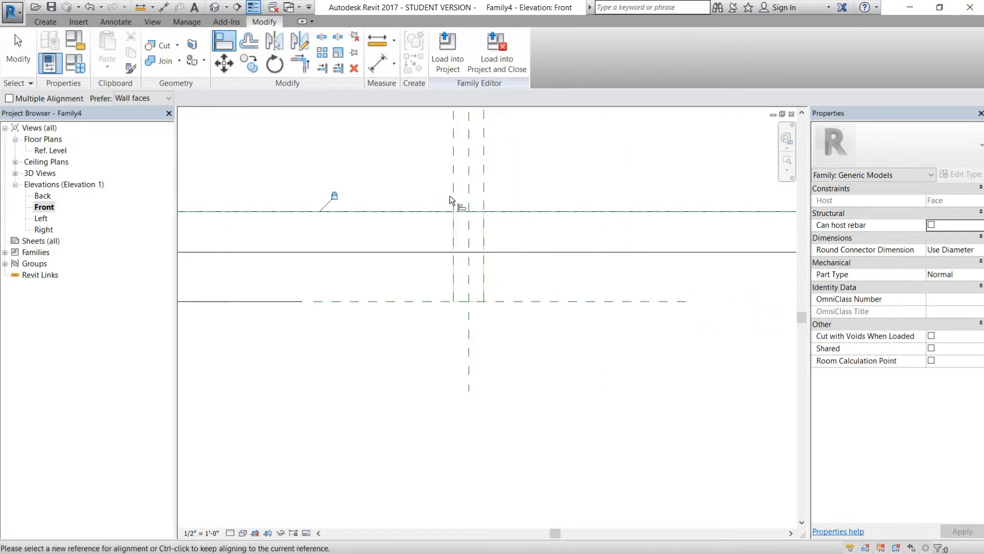
key(Escape)
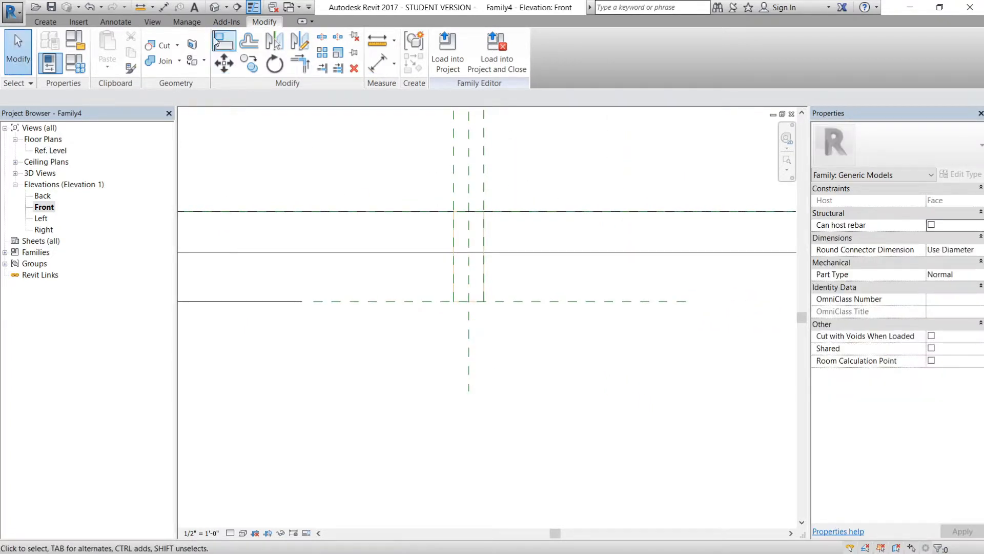
- Switch to the 3D view and enable Cut with Voids When Loaded and Shared for the family
click(214, 9)
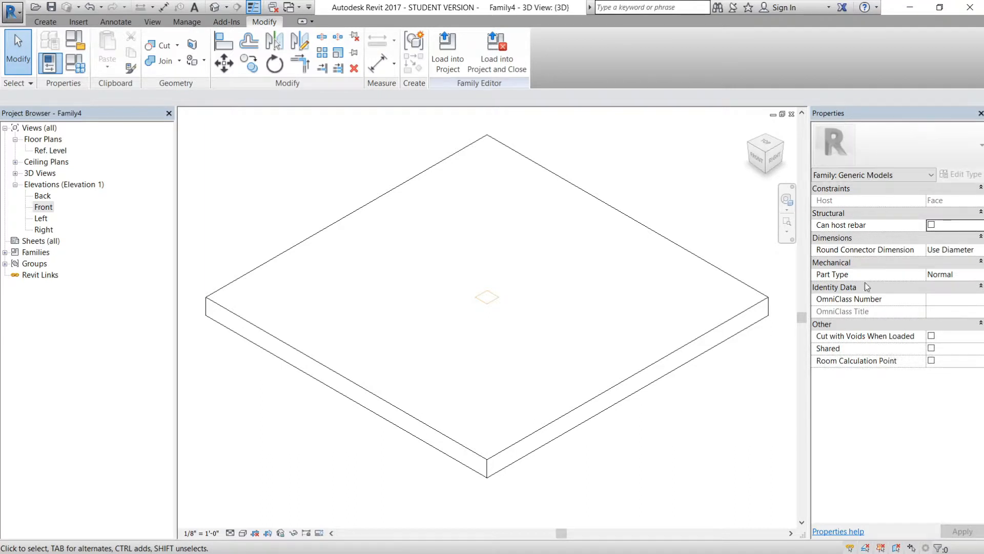
click(932, 336)
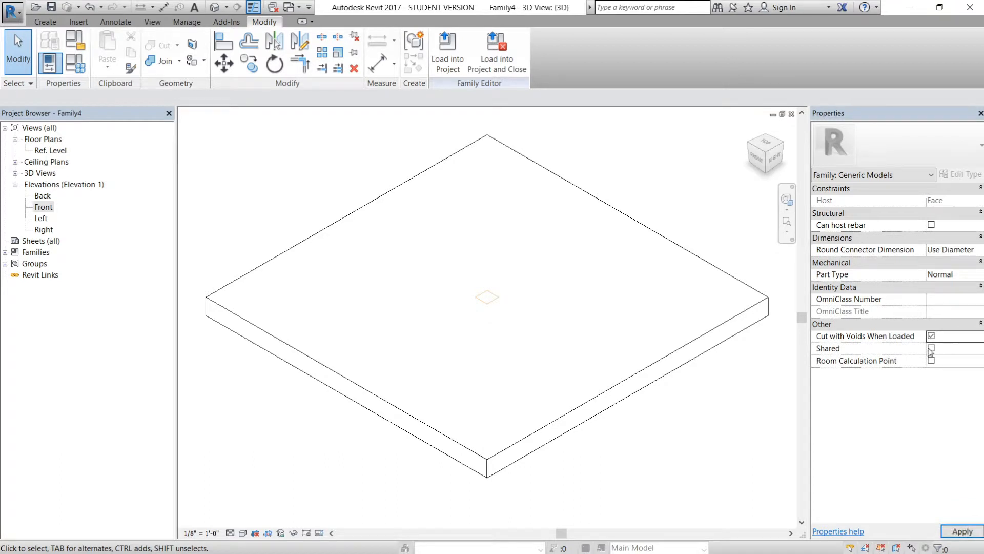
middle_drag(787, 396, 730, 382)
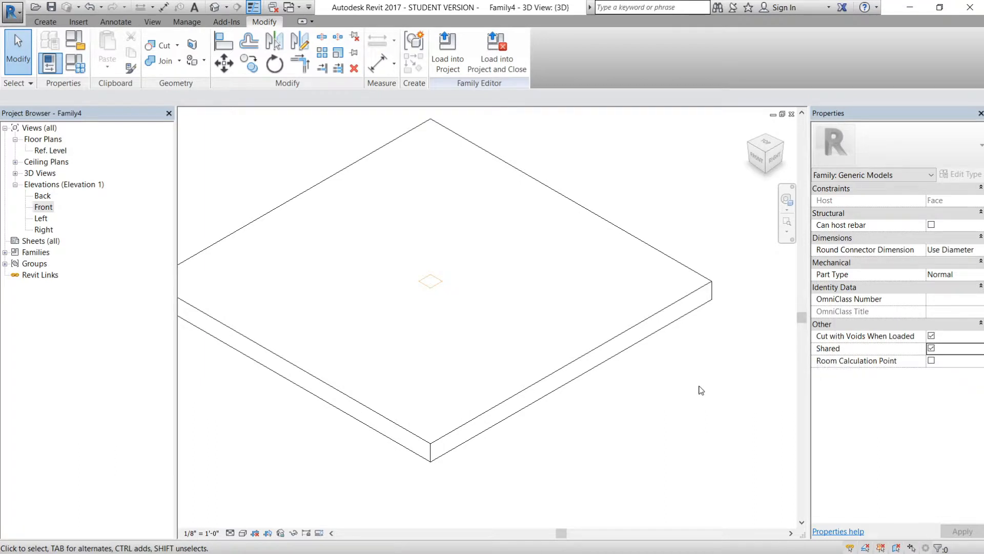
middle_drag(508, 314, 571, 323)
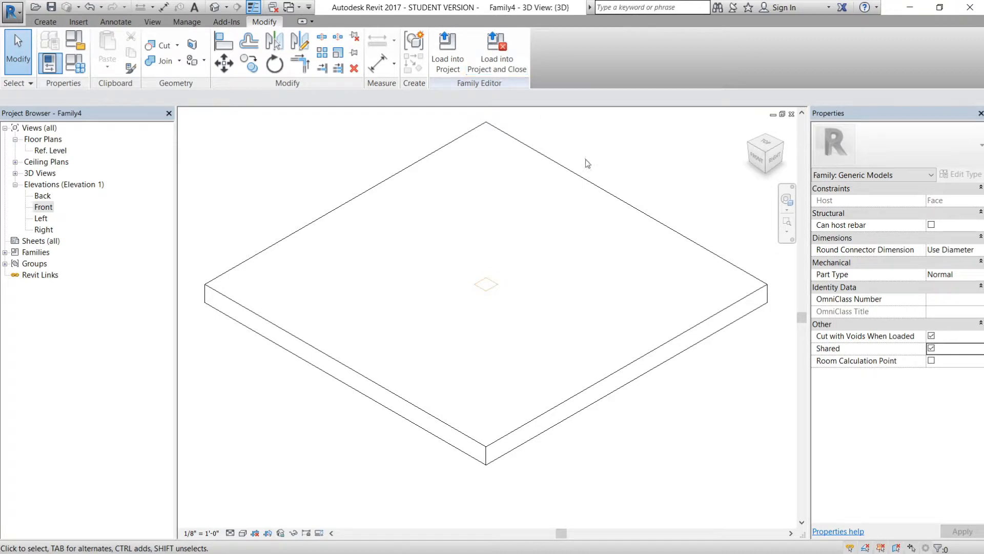
- Load the family into the Stud Wall Layout - Level 02.rvt project without placing it in the floor plan
click(449, 49)
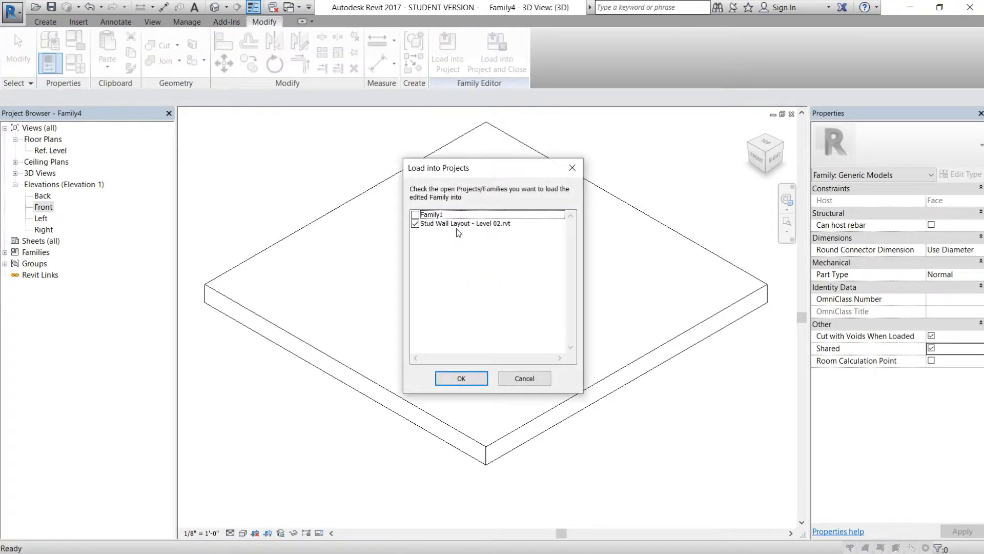
click(462, 379)
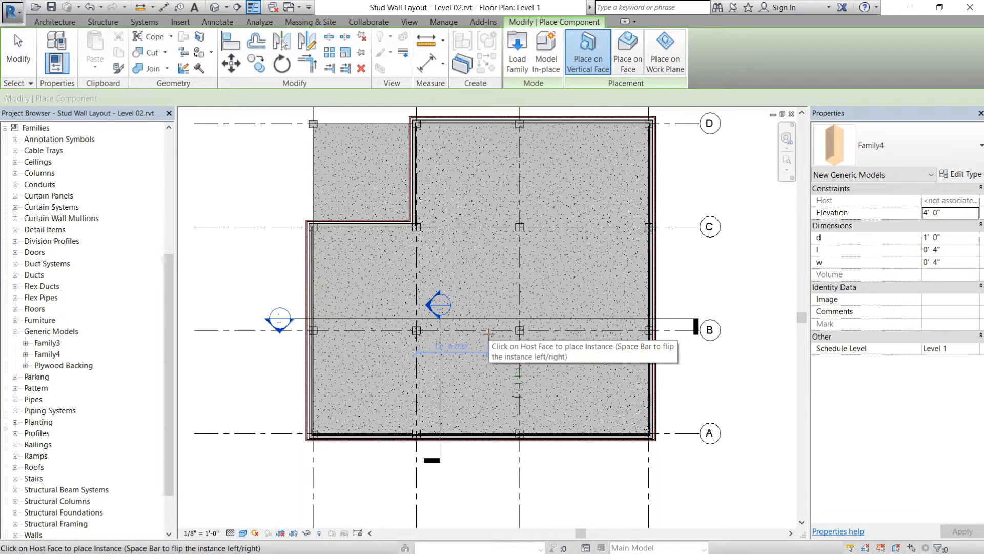
key(Escape)
key(Escape)
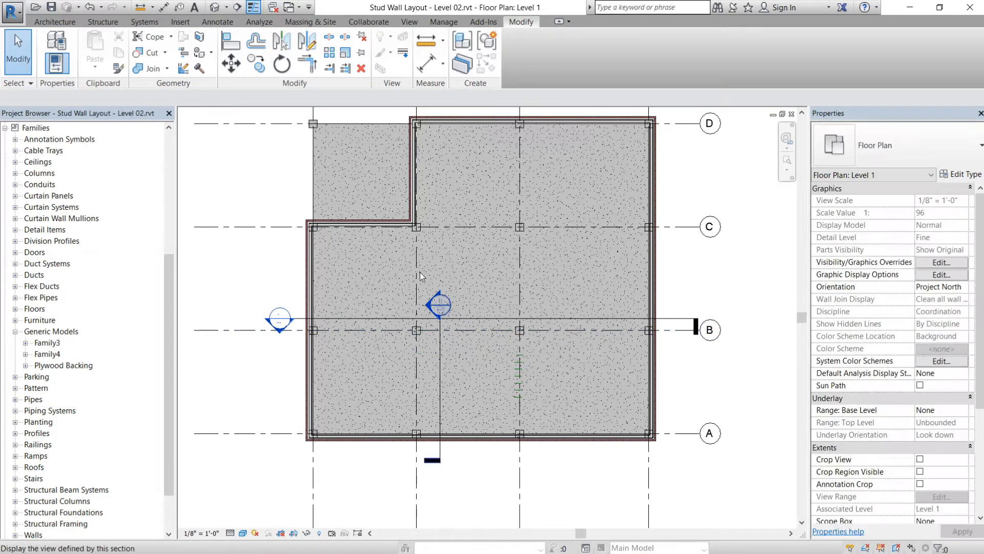
- In the project's 3D view, place one Family4 component on the face of the plywood backing panel
click(215, 7)
shift+middle_drag(490, 290, 563, 289)
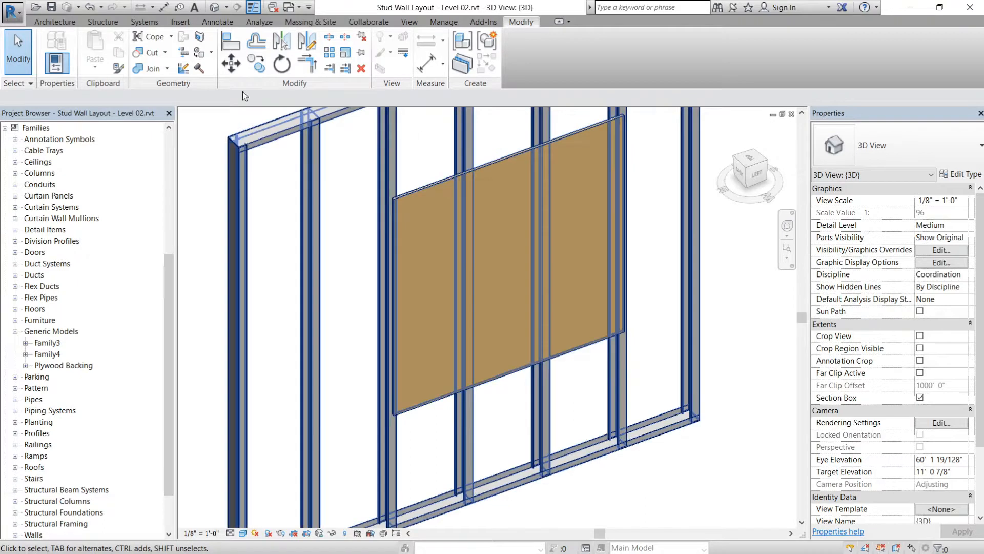
click(65, 23)
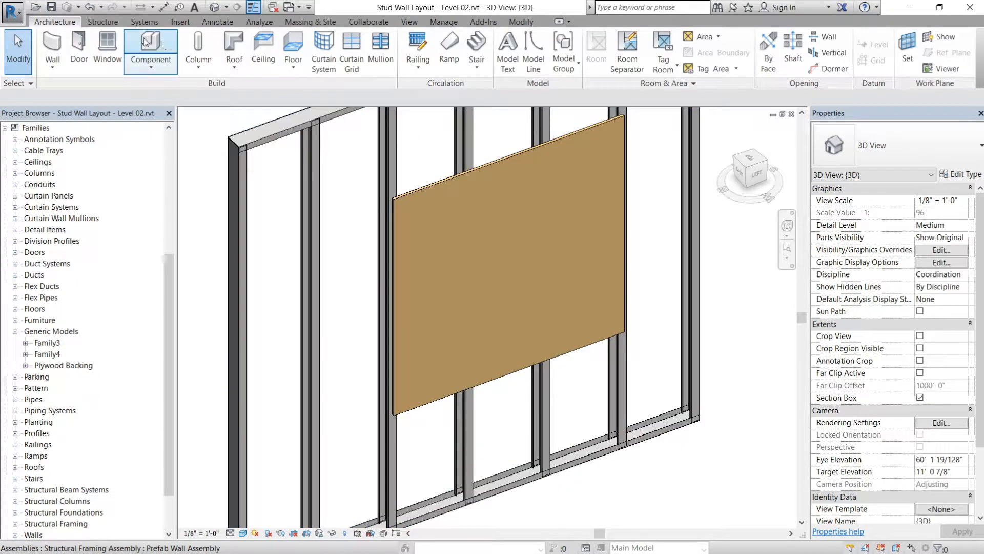
click(162, 44)
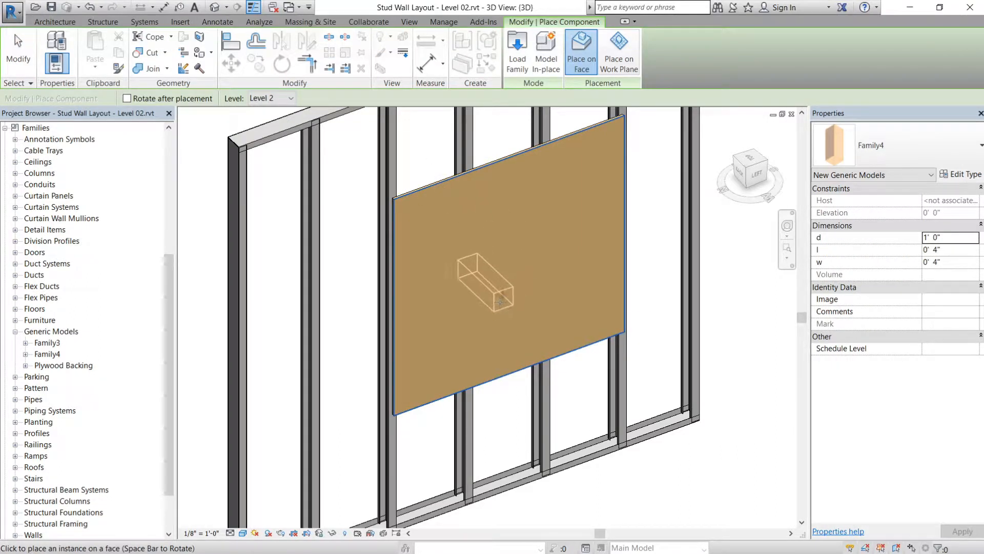
key(Escape)
key(Escape)
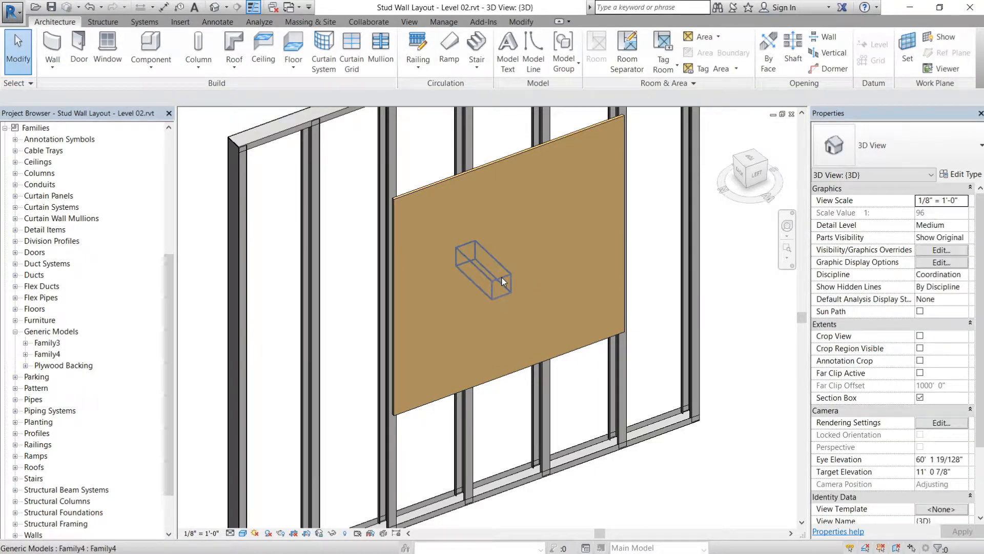
- Move the placed Family4 instance slightly lower on the plywood backing, to an elevation of about 3' 8"
click(500, 280)
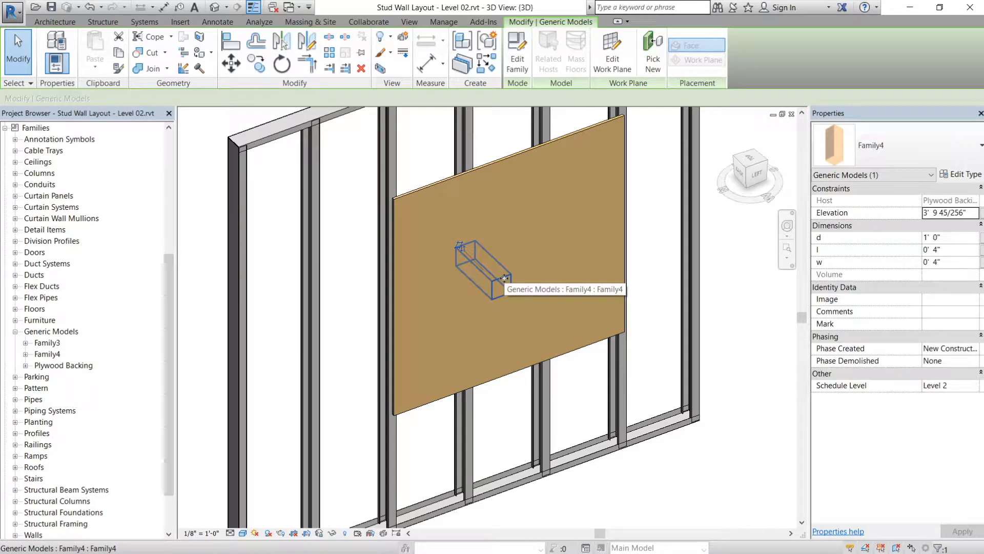
drag(499, 281, 485, 290)
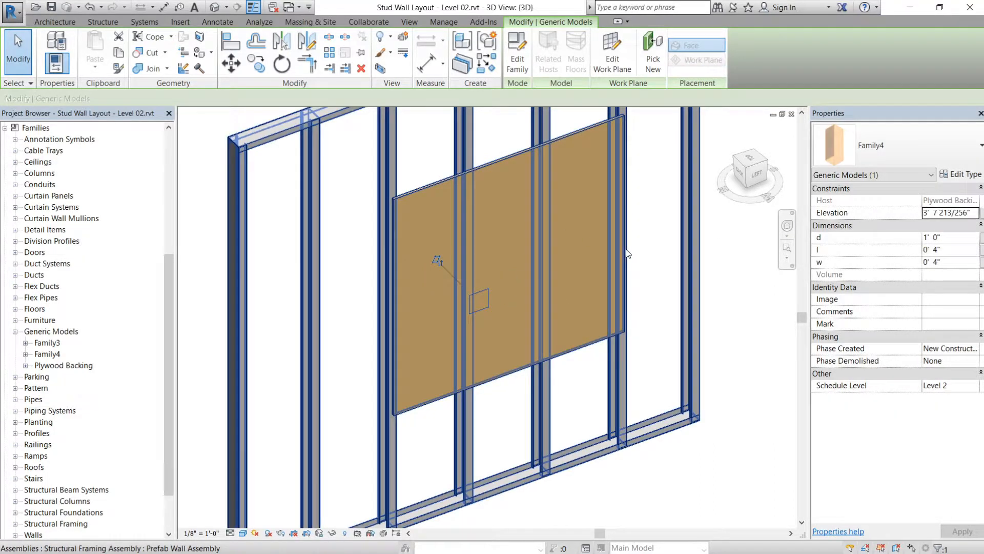
- Cut the plywood backing panel with the placed Family4 void using Cut Geometry
key(Escape)
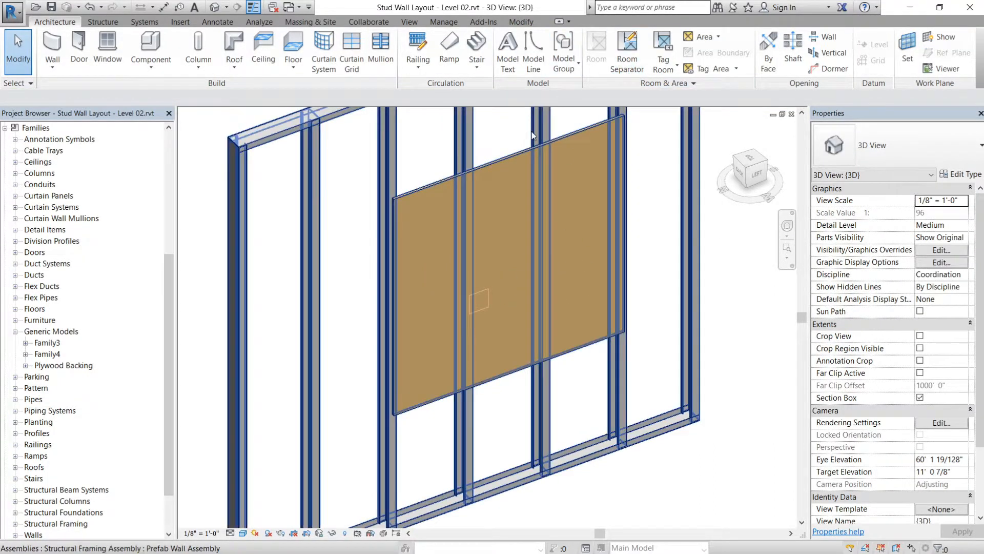
click(523, 21)
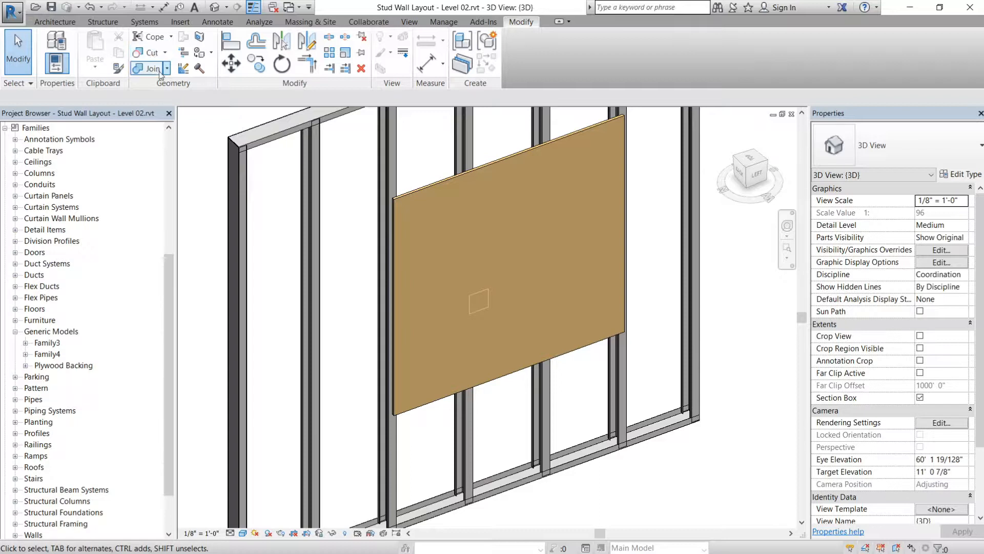
click(149, 54)
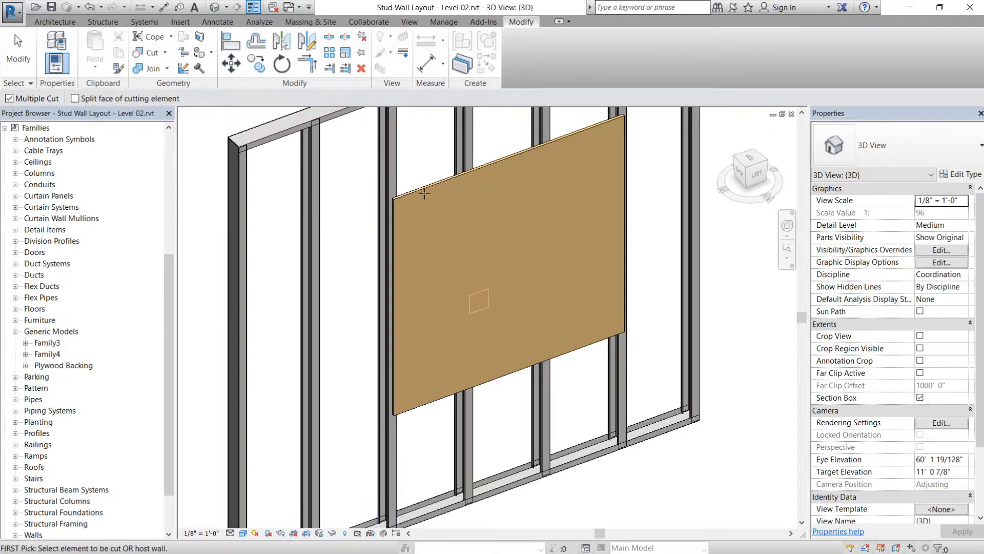
click(424, 194)
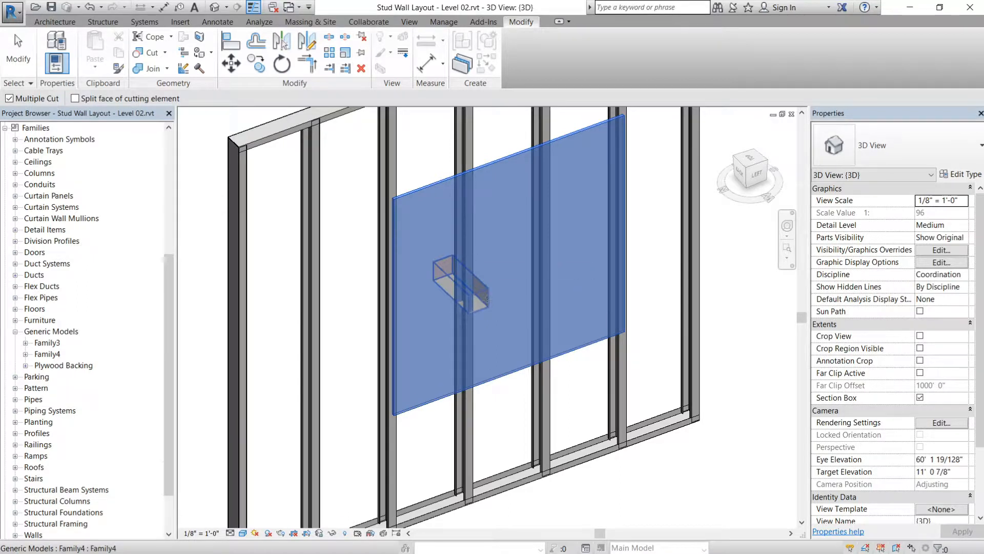
click(486, 294)
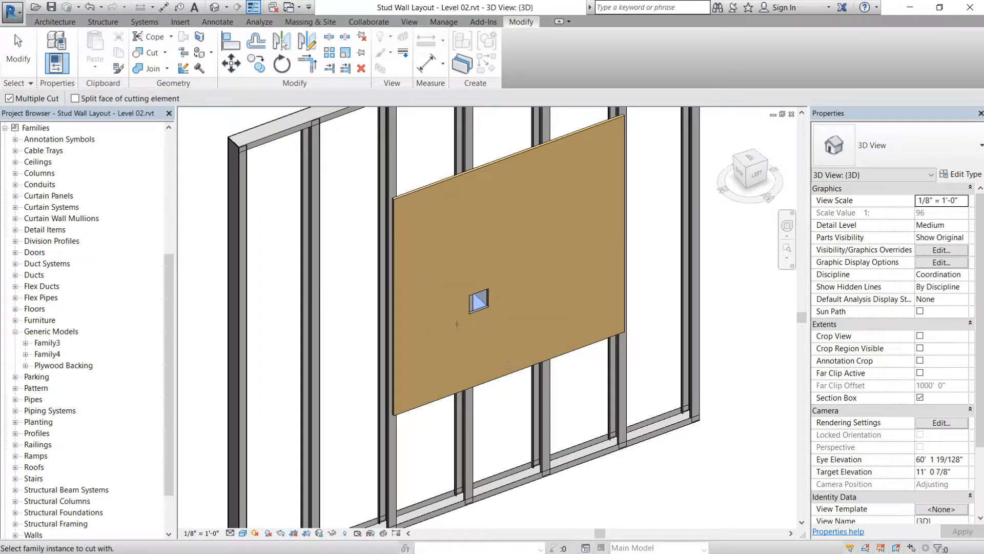
key(Escape)
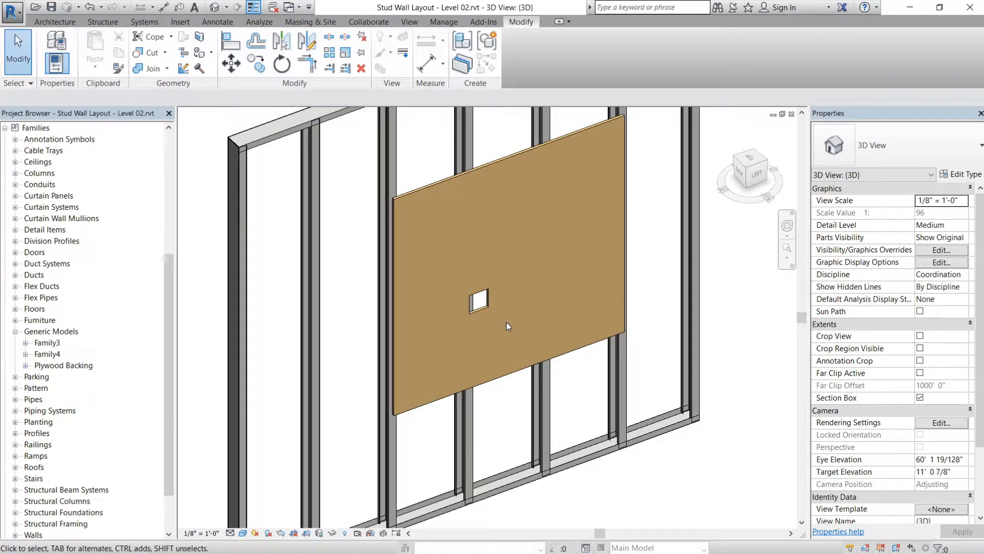
- Cut the steel stud behind the plywood opening with the same Family4 void
shift+middle_drag(504, 291, 586, 297)
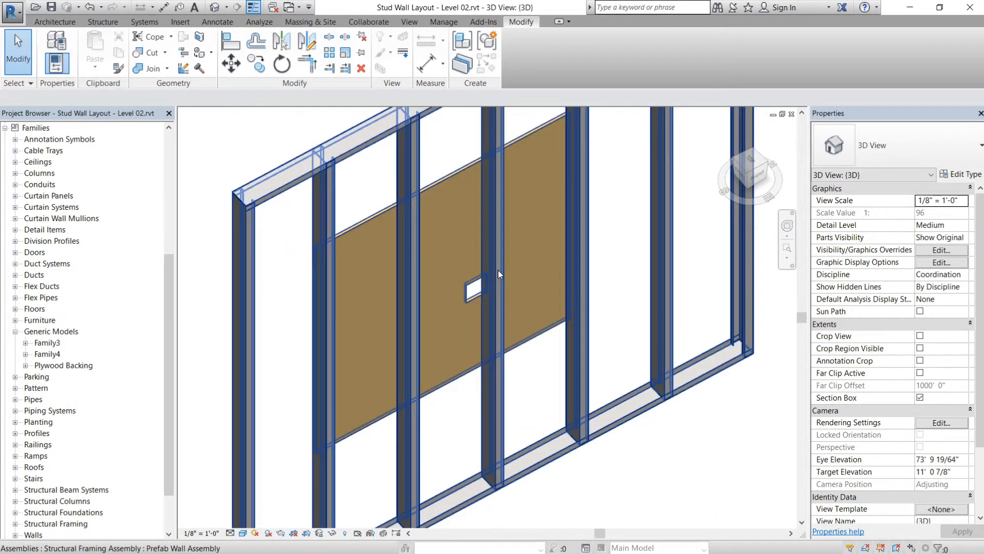
scroll(495, 272, up, 4)
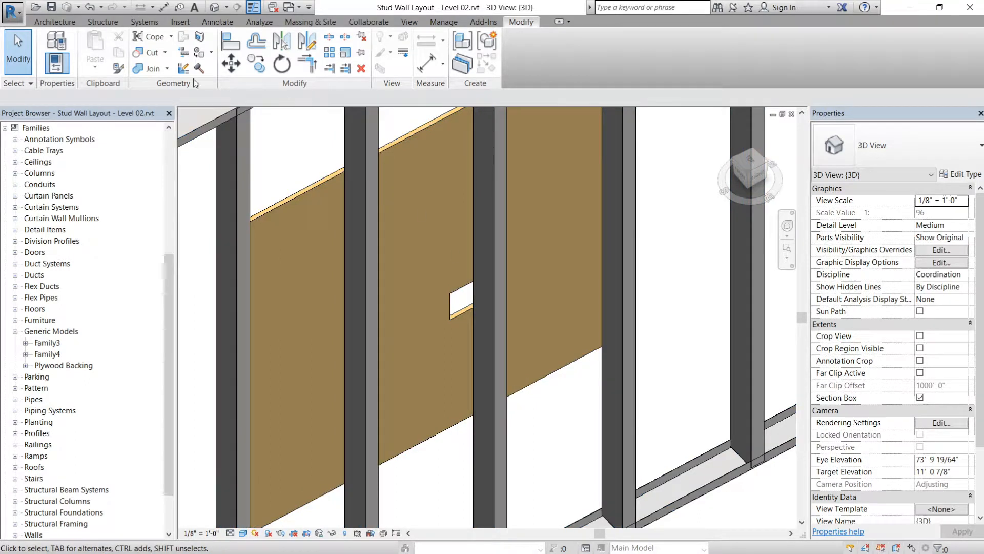
click(148, 52)
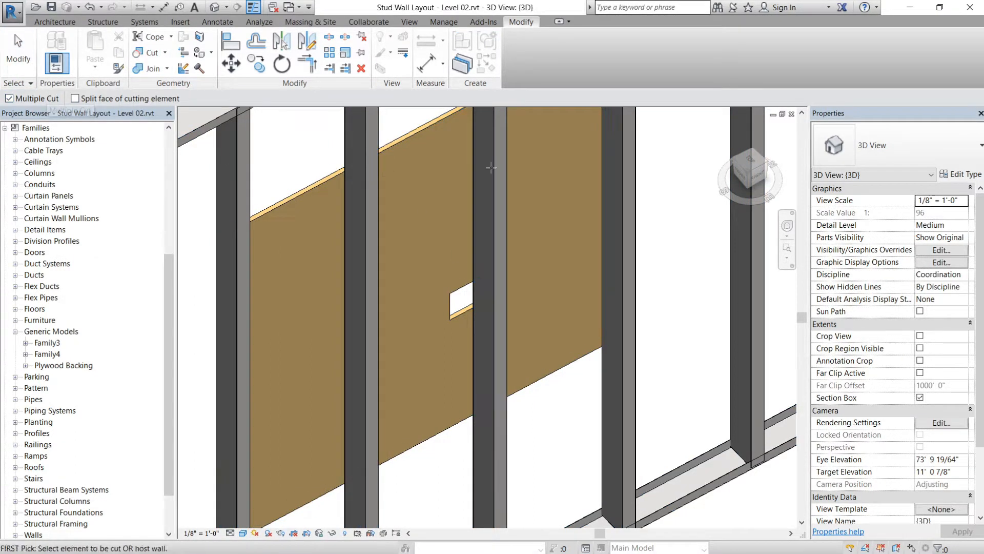
click(497, 165)
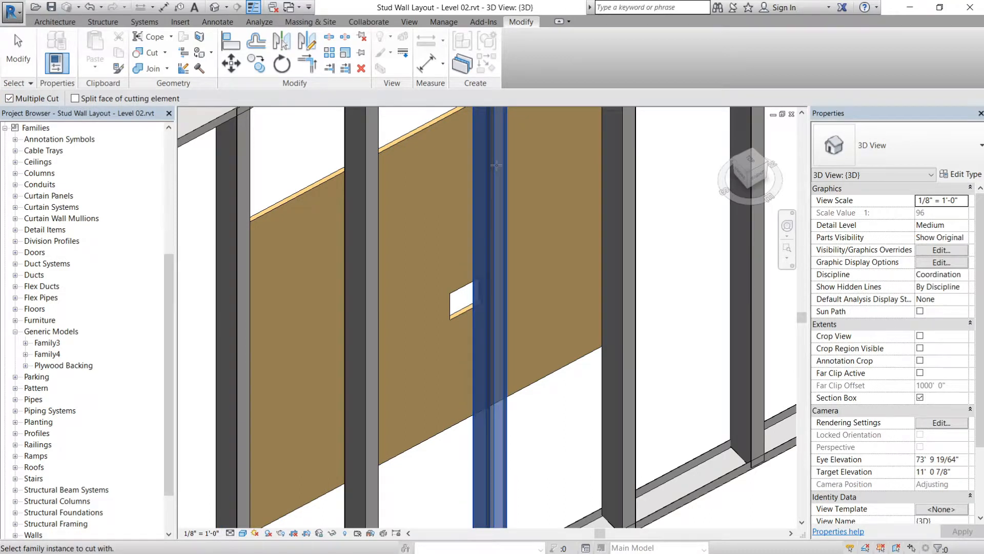
click(450, 296)
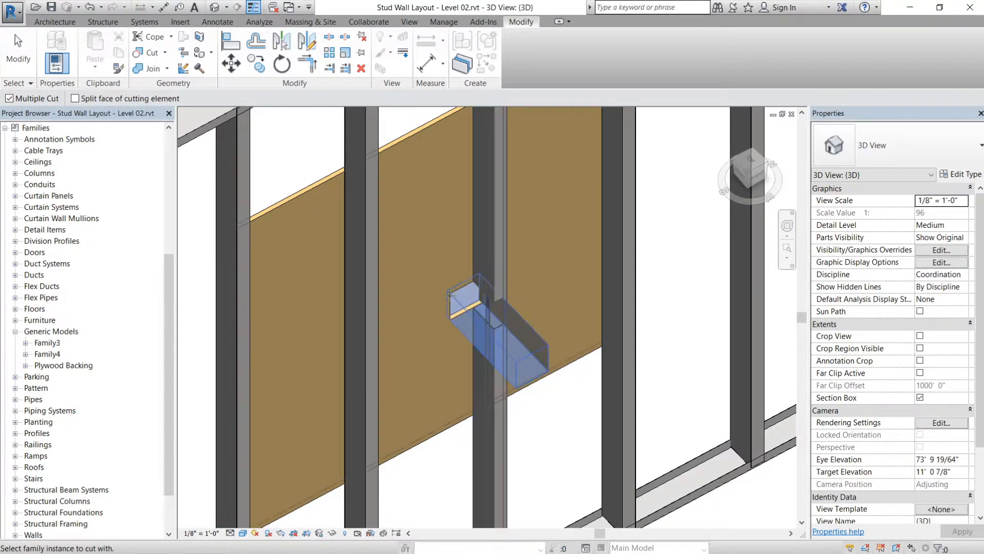
key(Escape)
- Move the Family4 void sideways along the plywood backing, off the cut stud and next to the neighbouring stud
middle_drag(545, 318, 523, 259)
scroll(513, 251, down, 2)
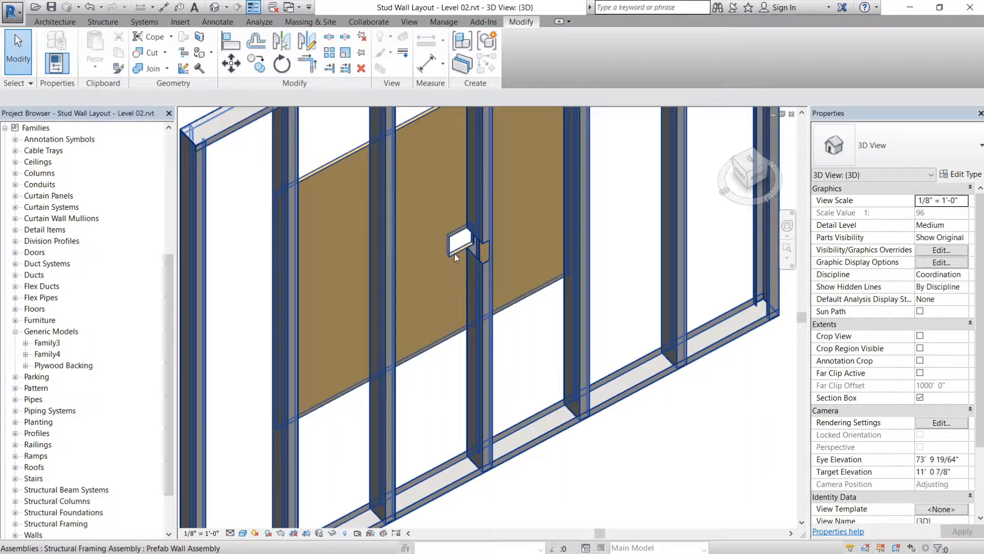
click(470, 251)
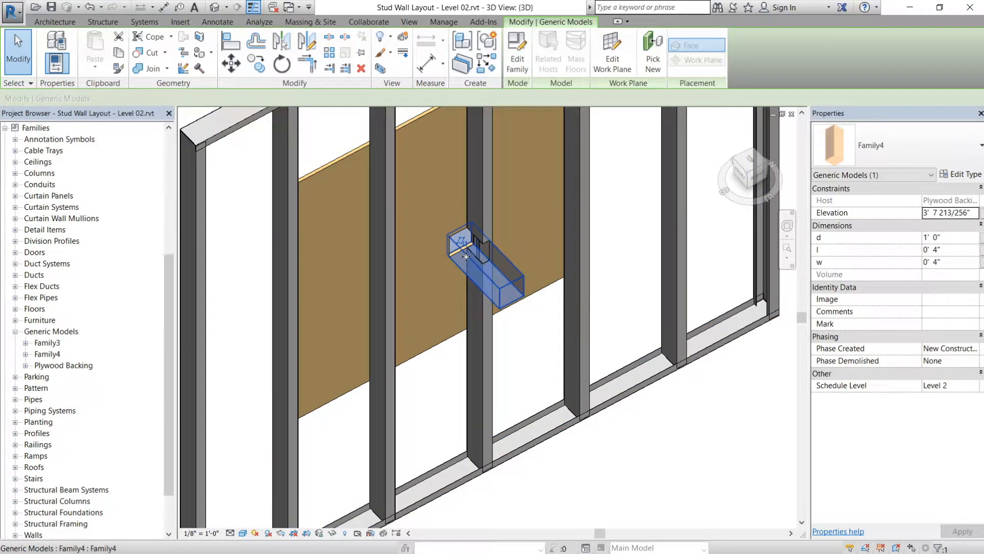
drag(442, 258, 439, 291)
key(Escape)
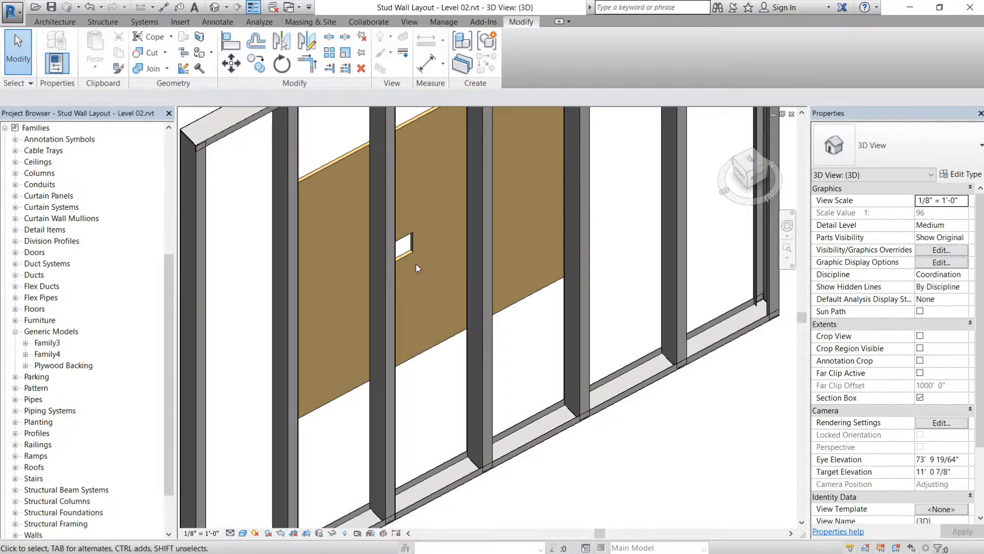
- Place another Family4 component on the side face of the second steel stud, over the lower part of the plywood
scroll(288, 353, up, 3)
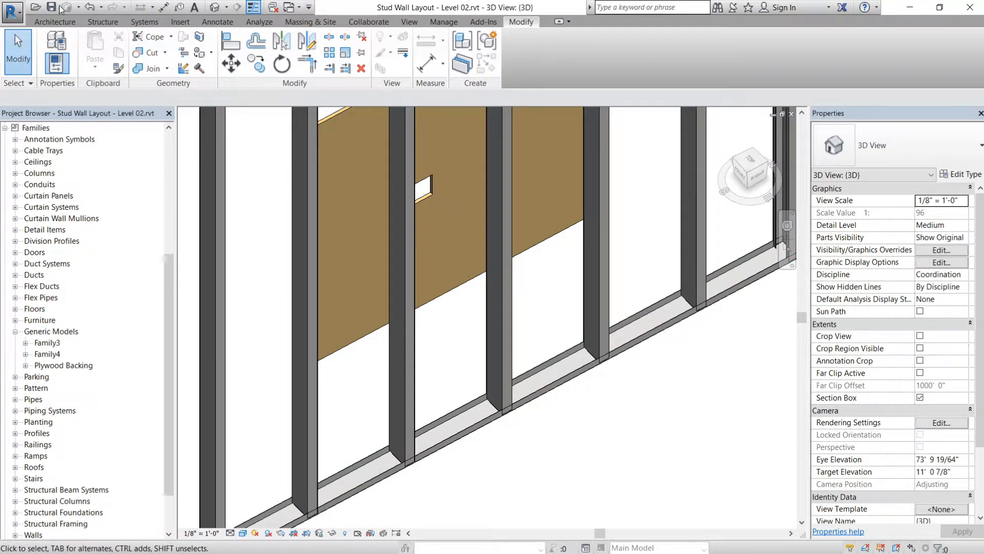
click(55, 22)
click(149, 44)
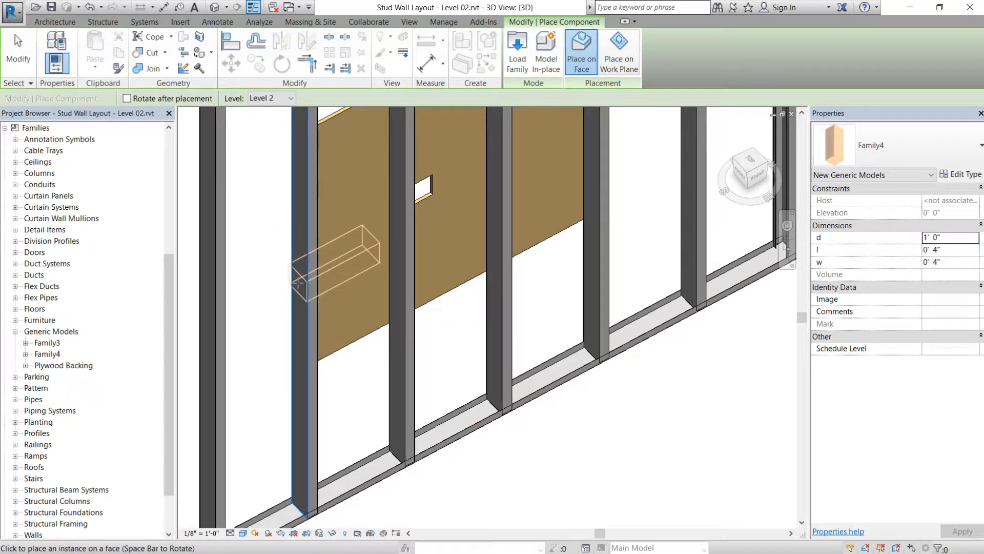
scroll(299, 282, up, 4)
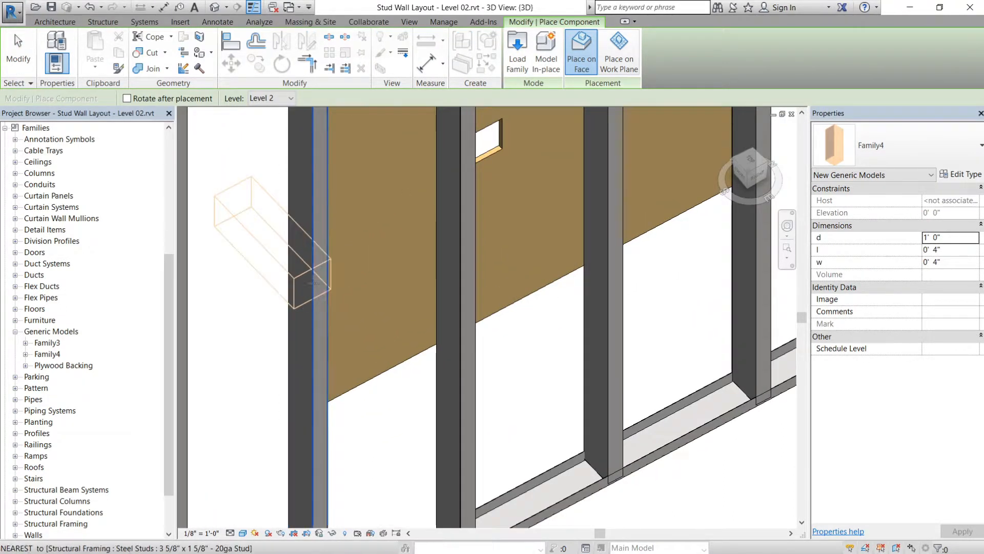
scroll(313, 282, up, 3)
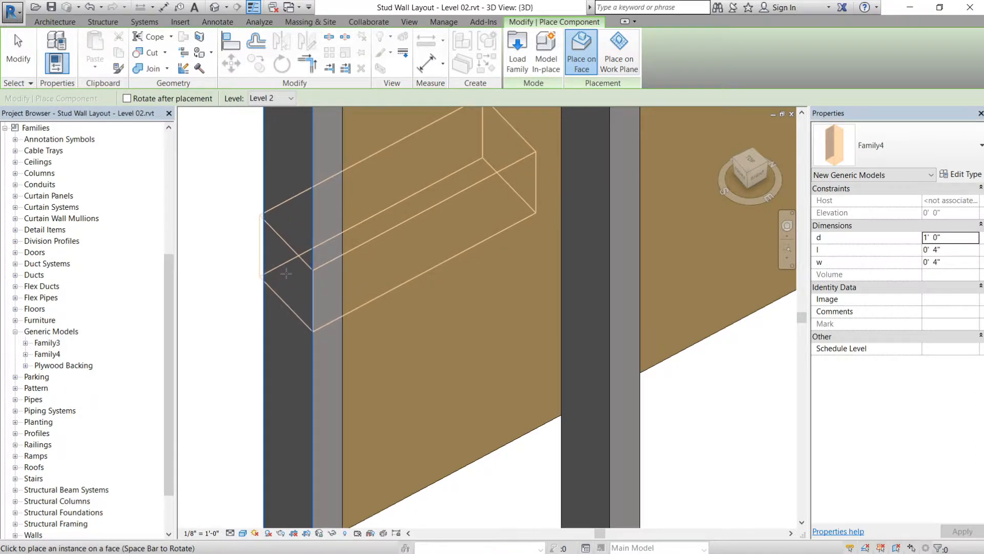
scroll(287, 277, down, 5)
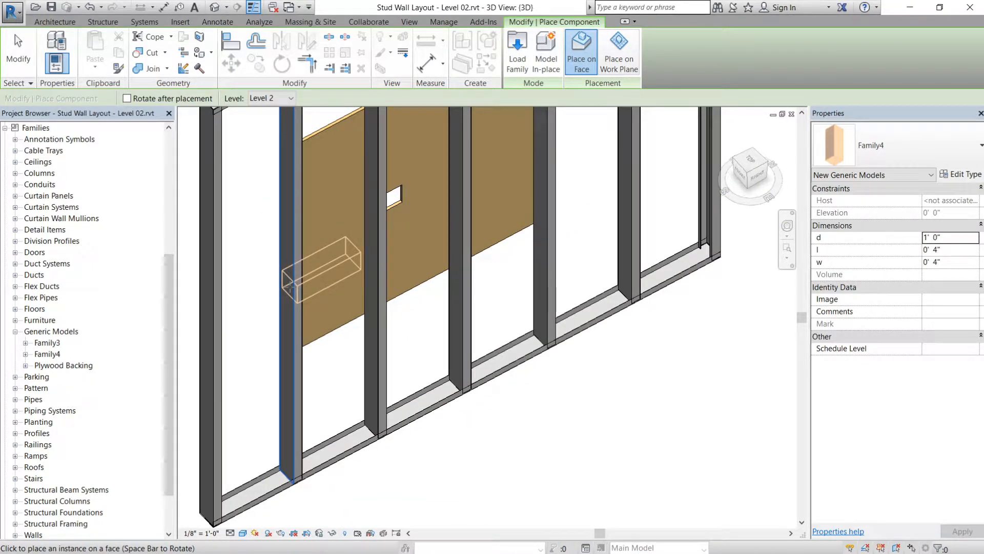
click(291, 285)
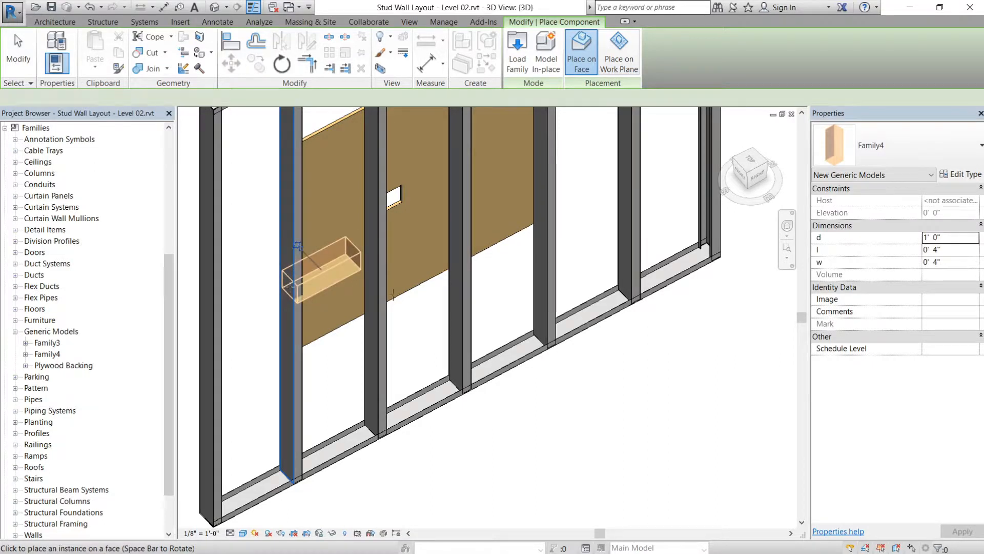
- Duplicate the Family4 type under the name 2" x 2" Opening
click(960, 175)
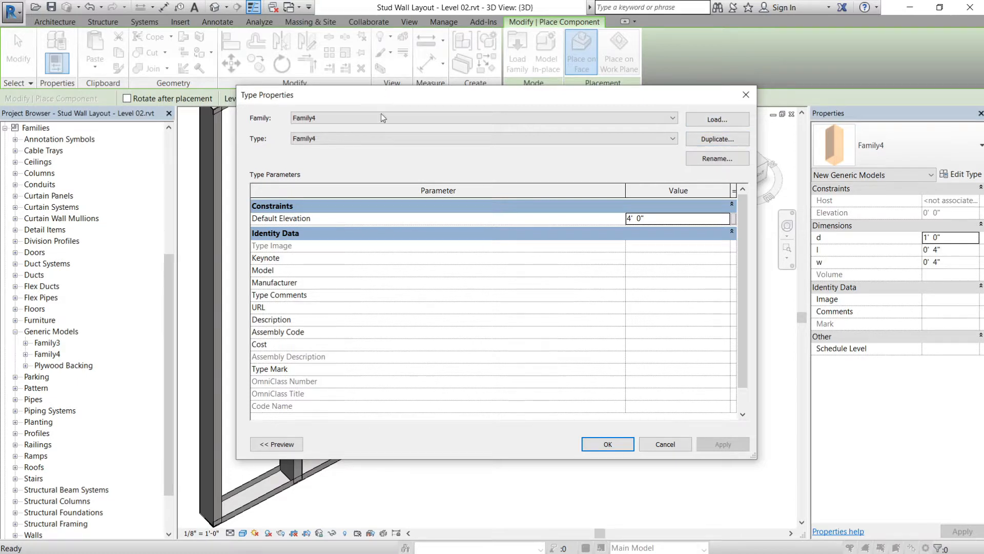
click(693, 141)
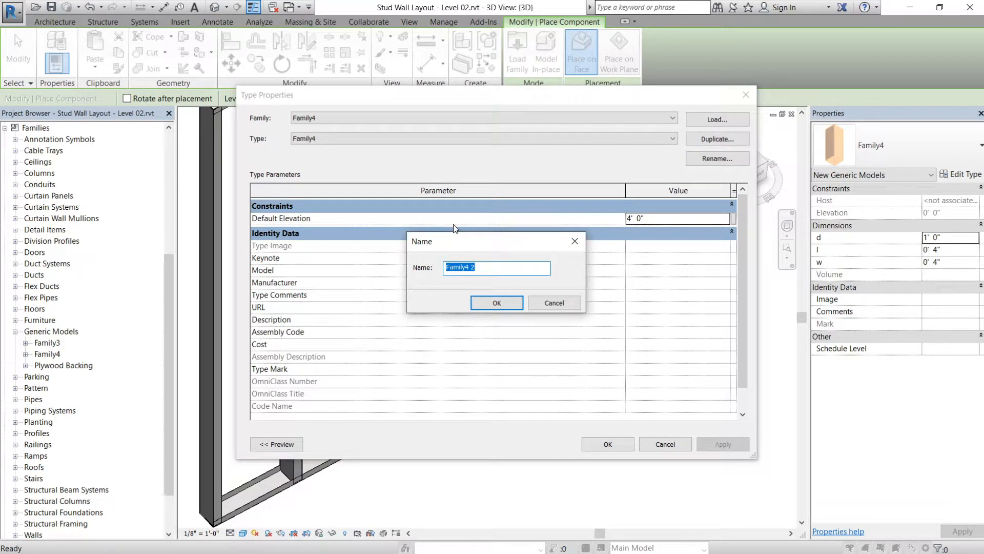
key(BackSpace)
text(2" x 2" Opening)
click(496, 301)
click(611, 443)
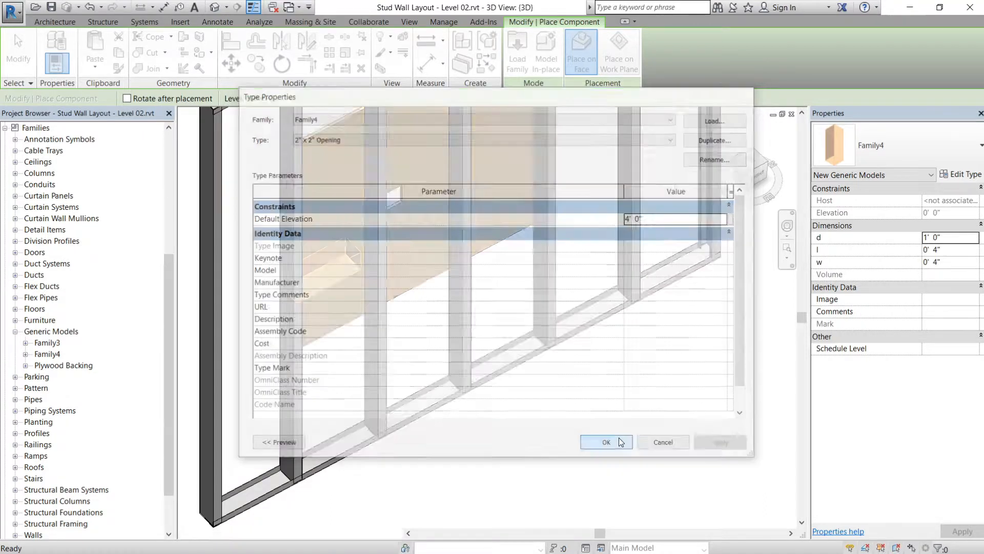
- Set l and w to 2" for the next 2" x 2" Opening component and end the placement
click(956, 250)
text(2")
click(957, 260)
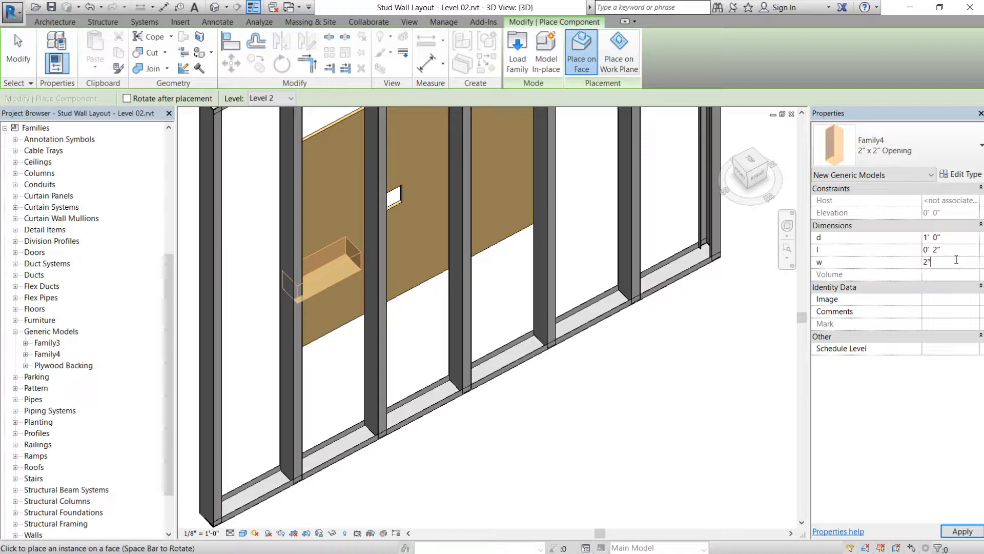
click(962, 533)
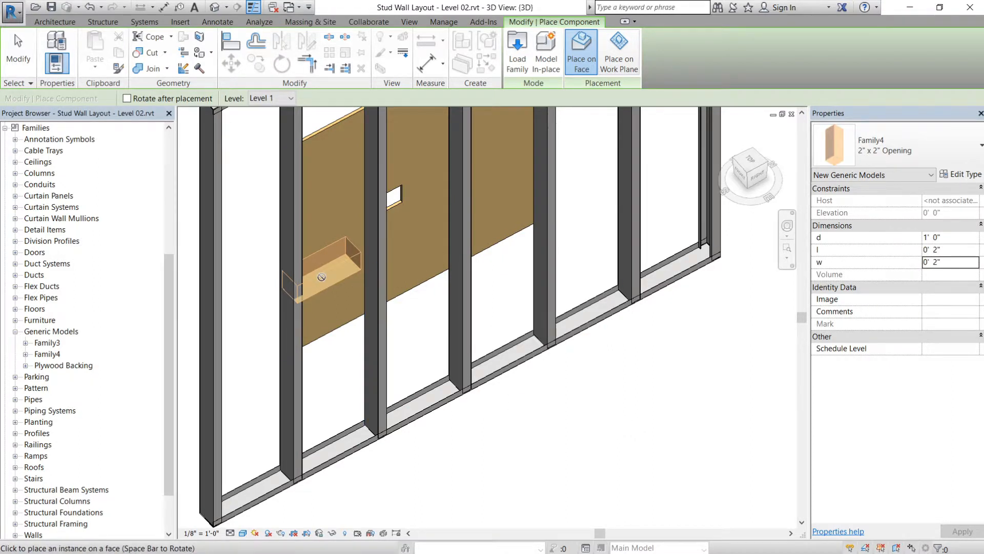
click(321, 277)
key(Escape)
key(Escape)
- Change the stud-hosted Family4 instance to the 2" x 2" Opening type and set its l and w to 2"
click(319, 273)
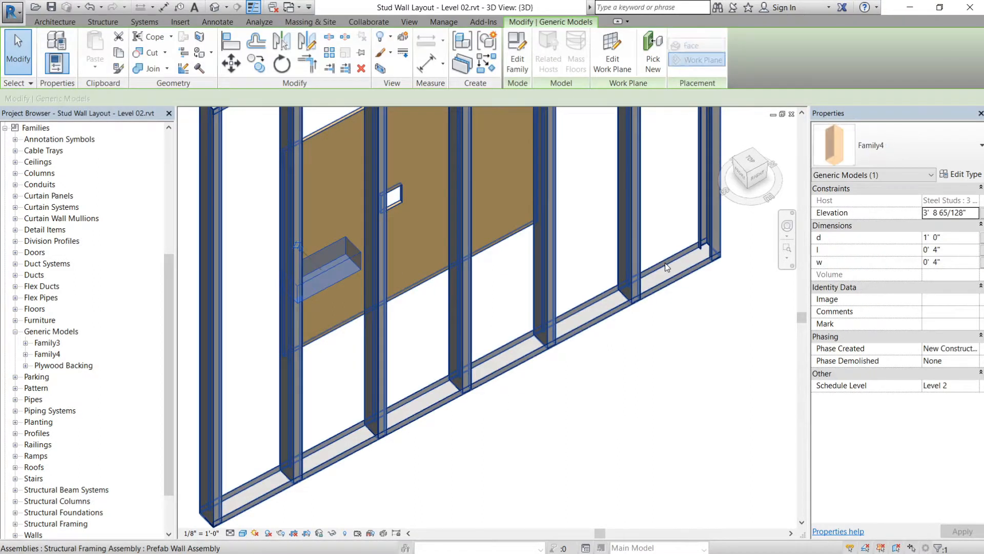
click(907, 162)
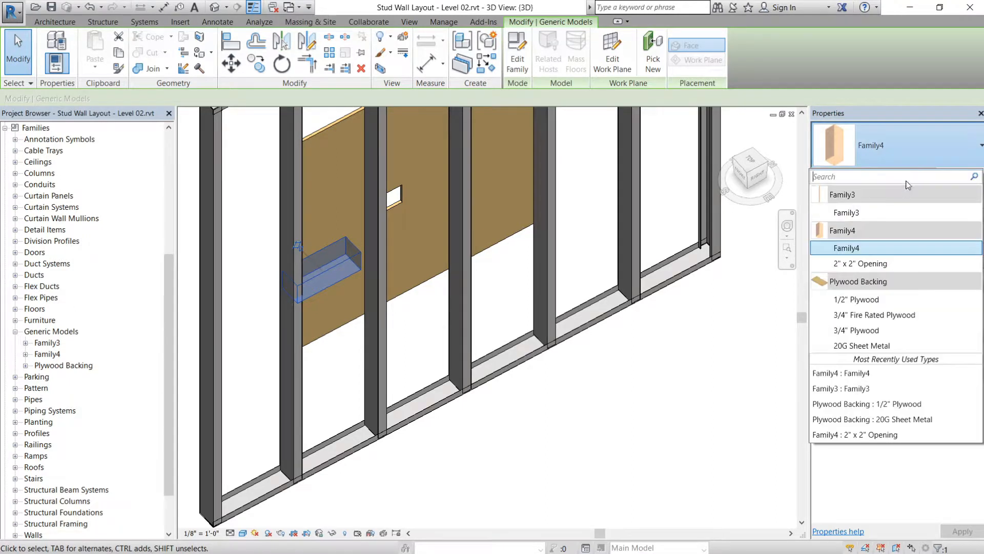
click(864, 264)
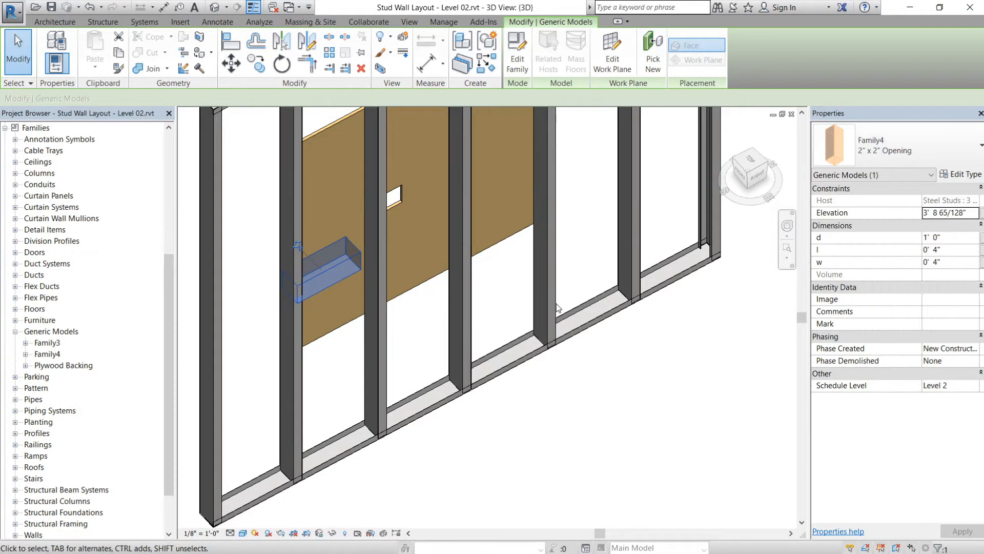
click(551, 470)
click(350, 263)
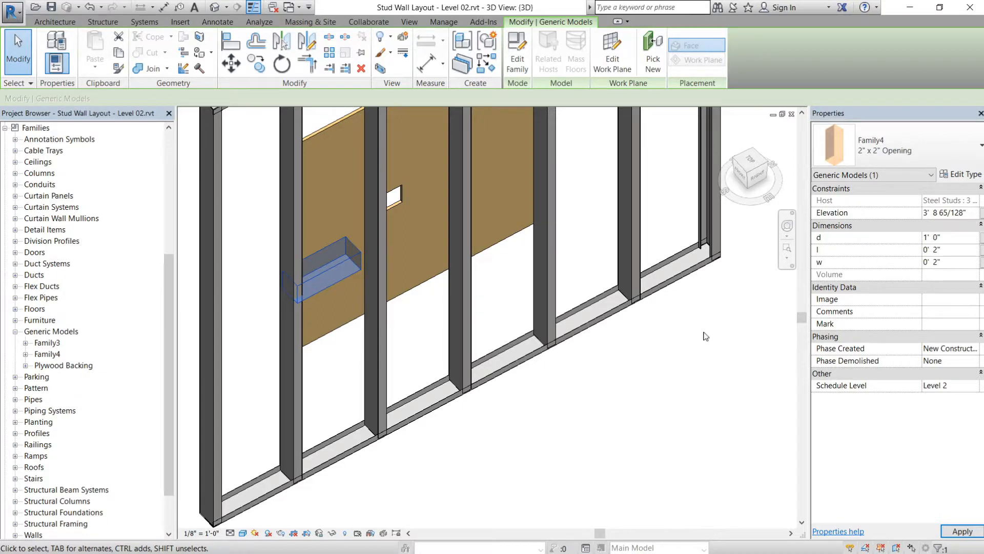
key(Escape)
- Move the 2" x 2" Opening instance on the stud's side face so it sits within the stud's depth
scroll(309, 282, up, 1)
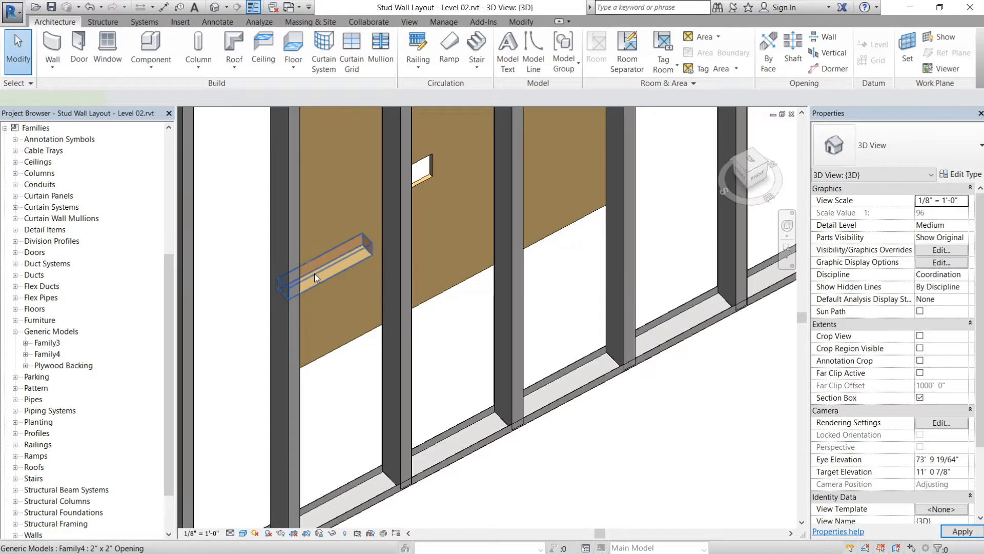
click(315, 273)
drag(315, 274, 316, 262)
key(Escape)
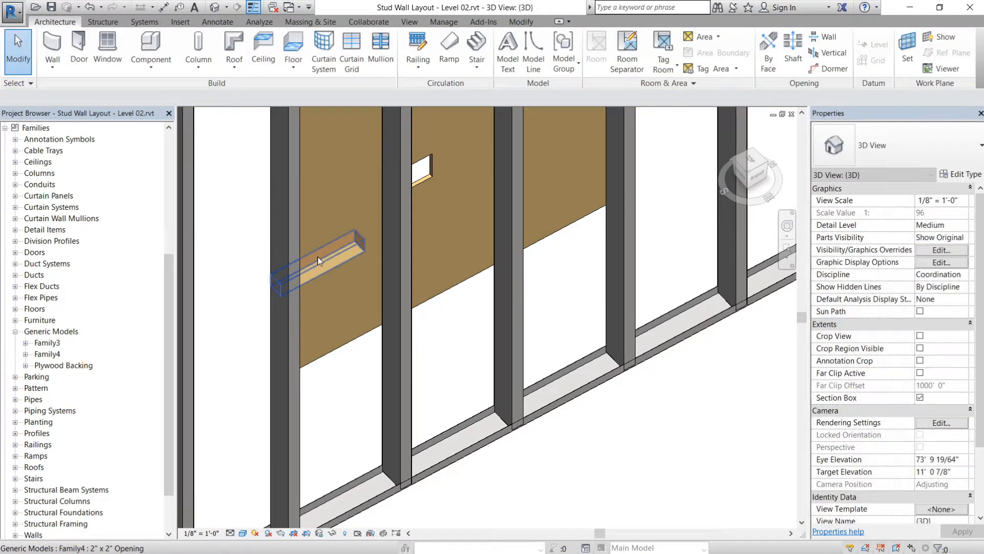
- Cut the host steel stud with the 2" x 2" Opening void using Cut Geometry
click(521, 21)
click(153, 52)
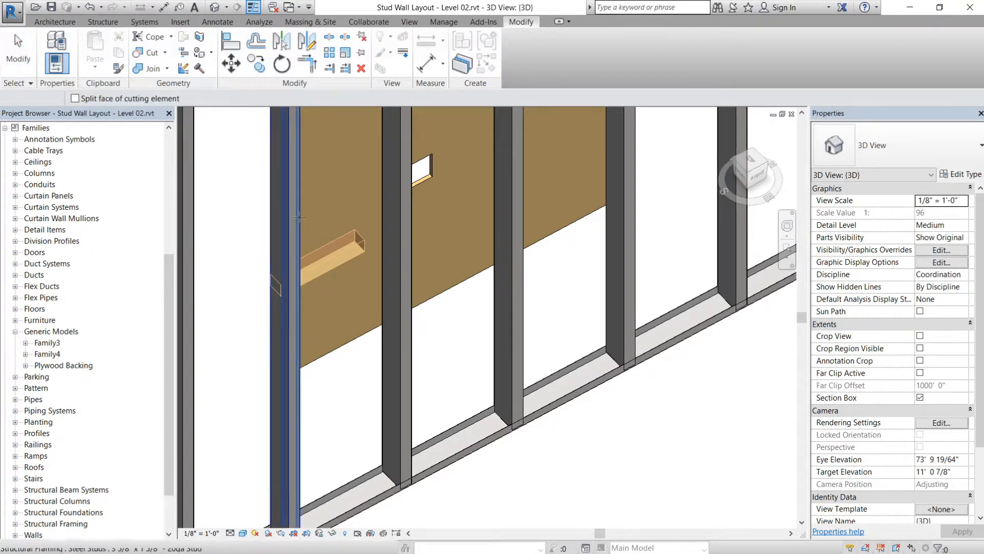
click(285, 307)
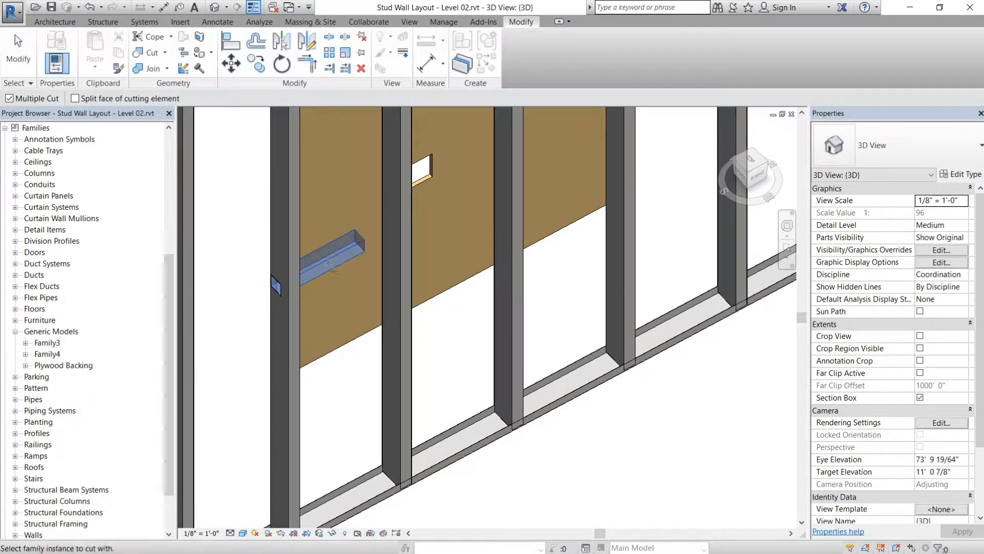
click(336, 254)
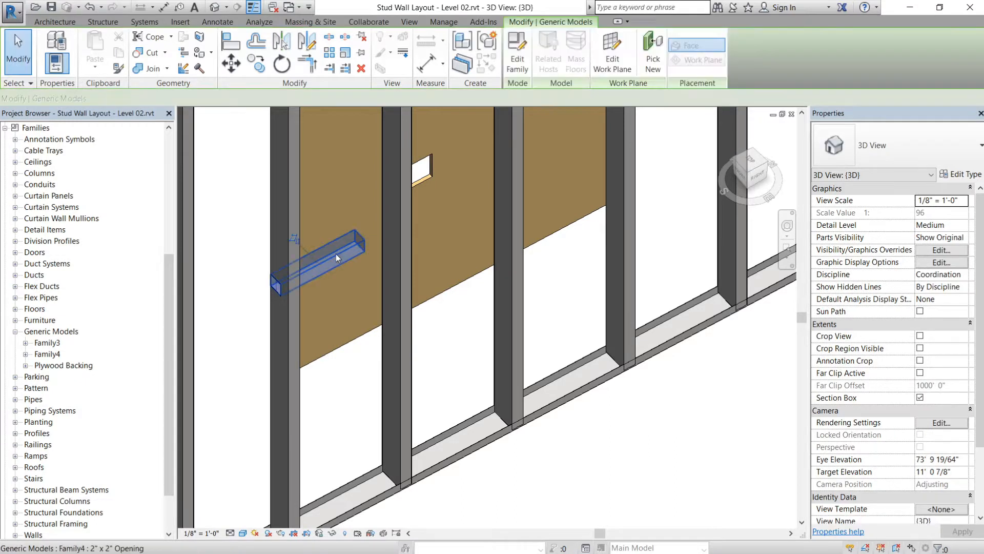
- Set the d parameter of the stud-hosted 2" x 2" Opening to 8' 0" so it spans the neighbouring studs
scroll(337, 254, down, 2)
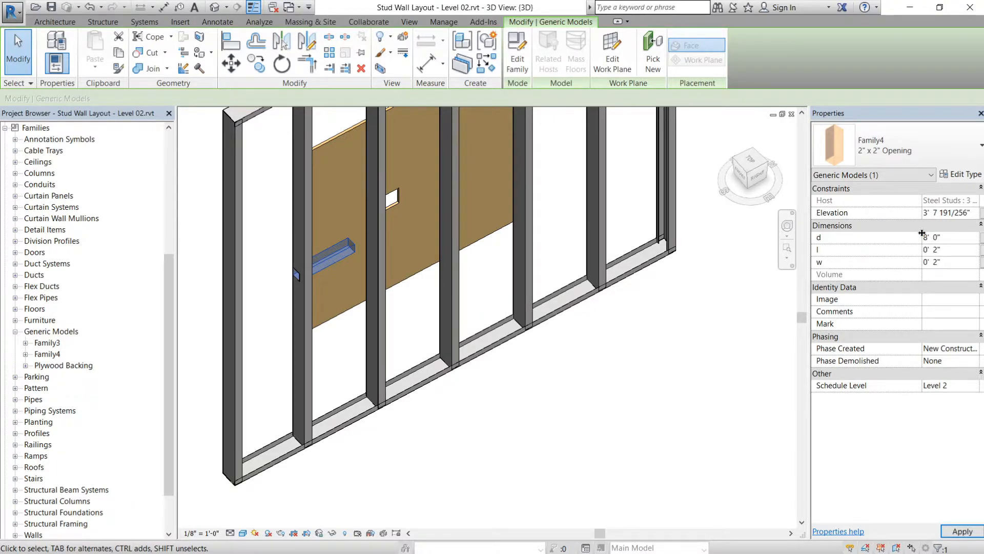
middle_drag(447, 248, 456, 308)
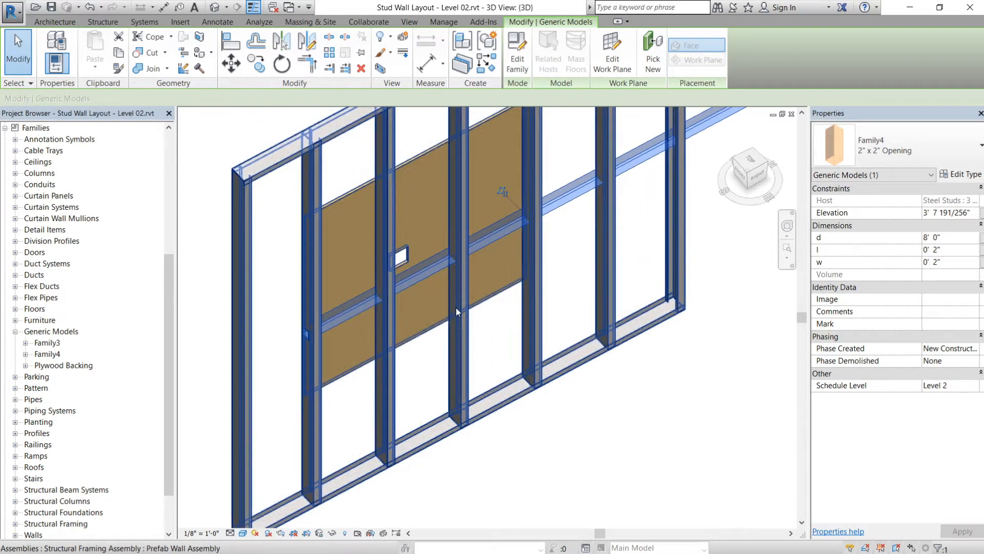
scroll(456, 308, down, 1)
scroll(372, 311, up, 1)
key(Escape)
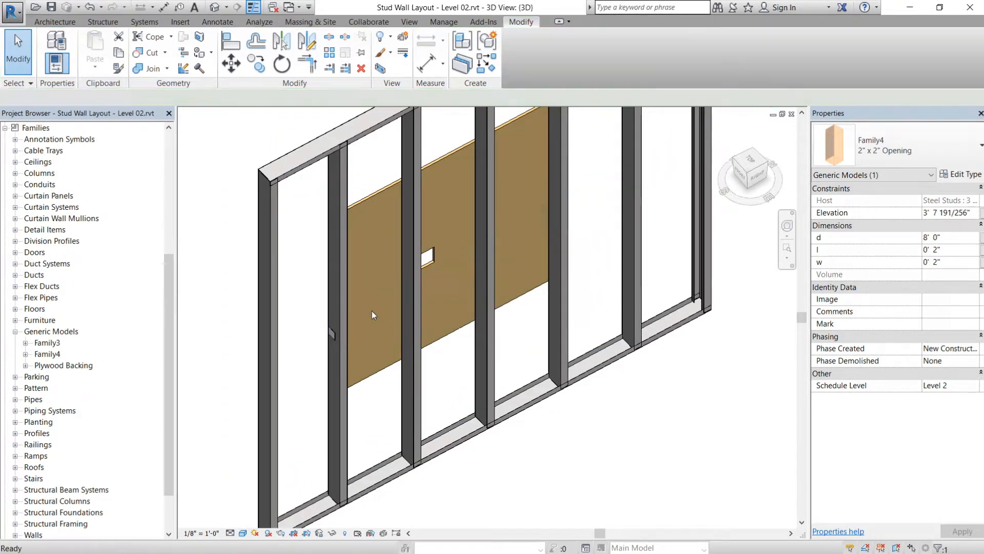
- Try to move the 2" x 2" Opening past its host stud and align it with the wall's end stud, then undo
click(373, 306)
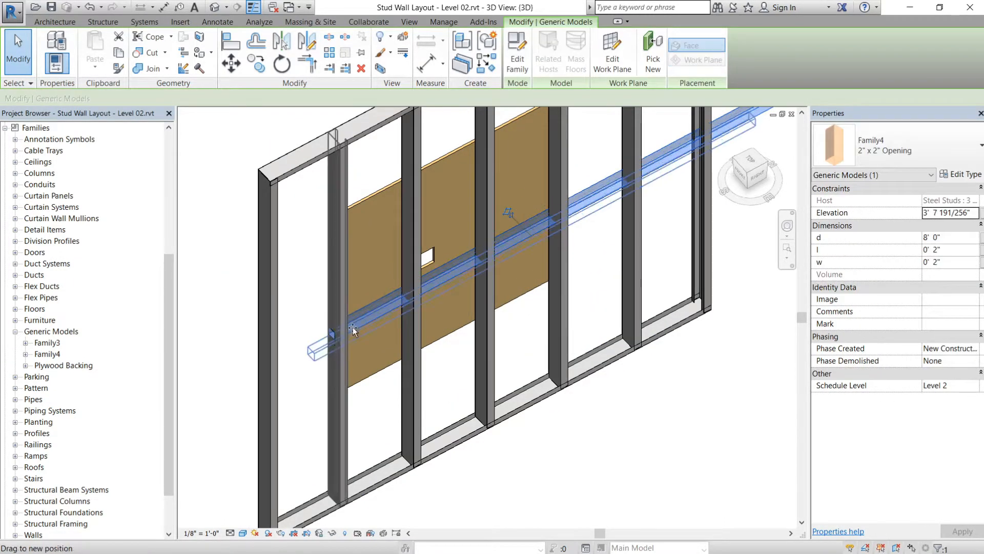
key(Escape)
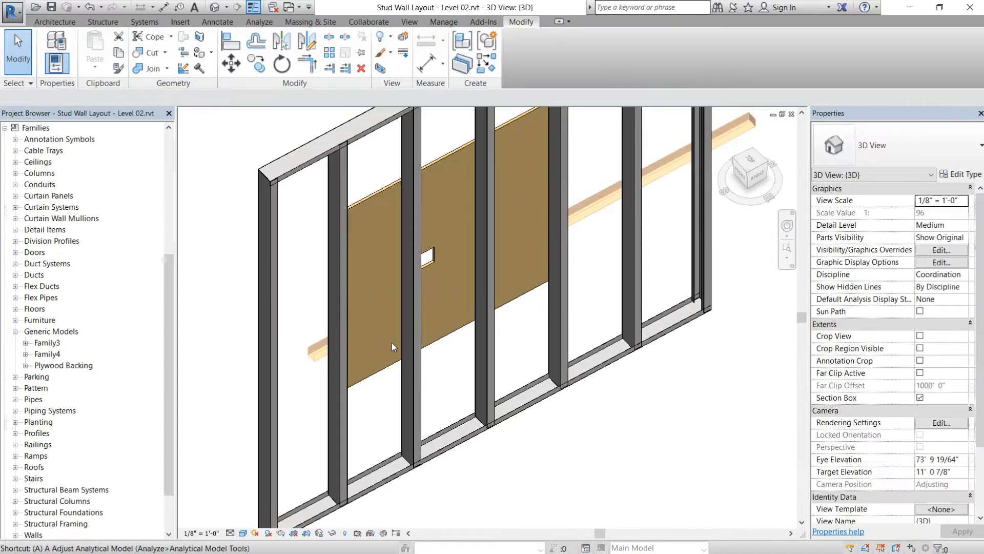
key(a)
key(l)
click(266, 367)
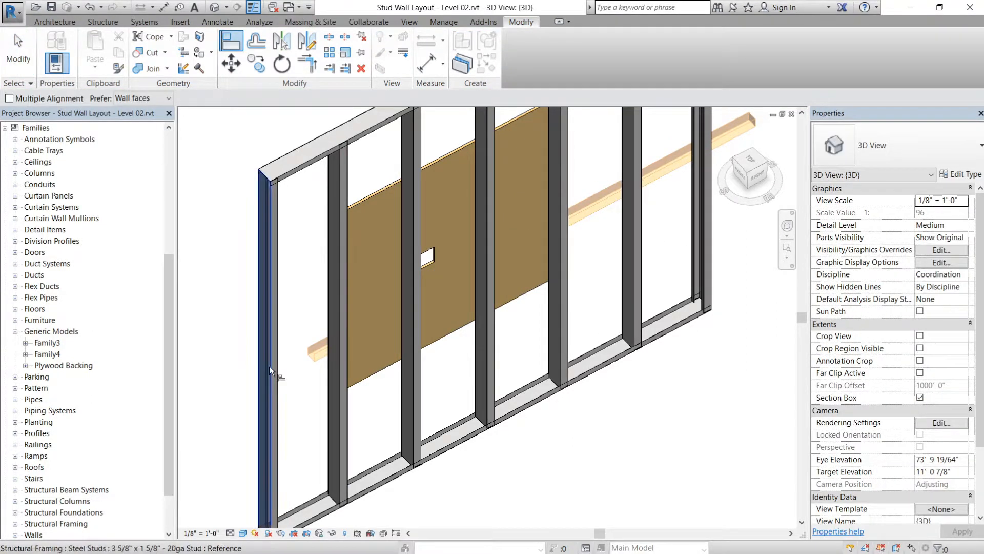
scroll(310, 357, up, 3)
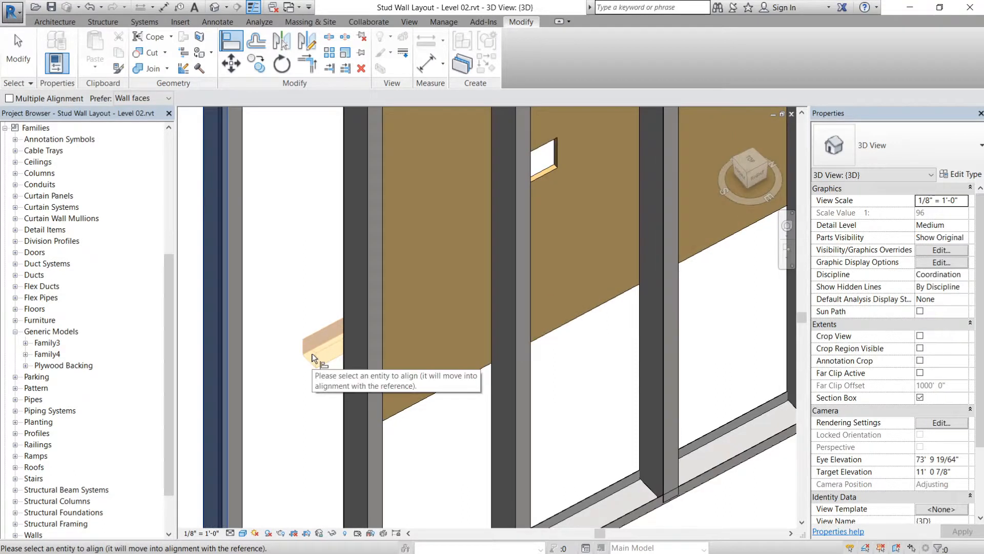
scroll(315, 357, down, 3)
key(Escape)
key(Escape)
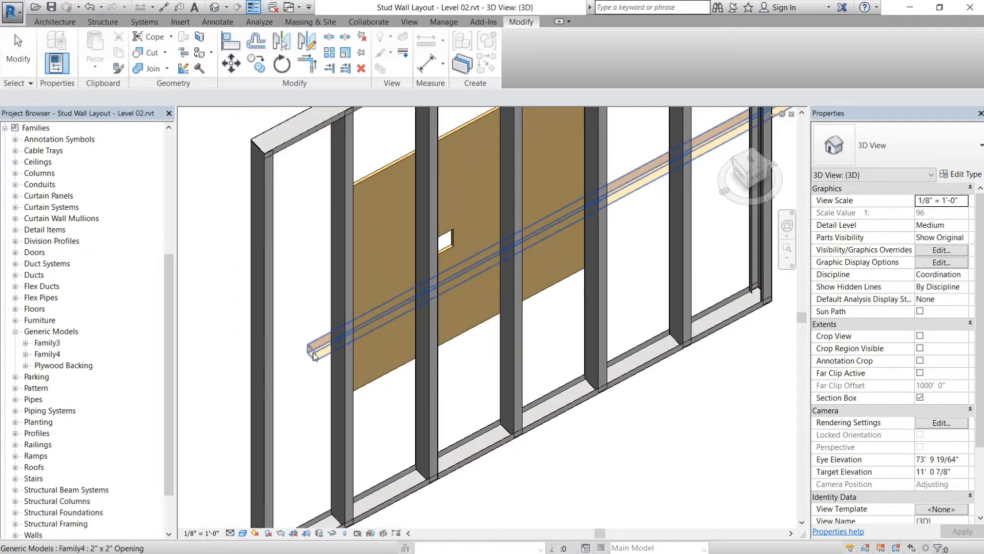
click(324, 344)
key(Escape)
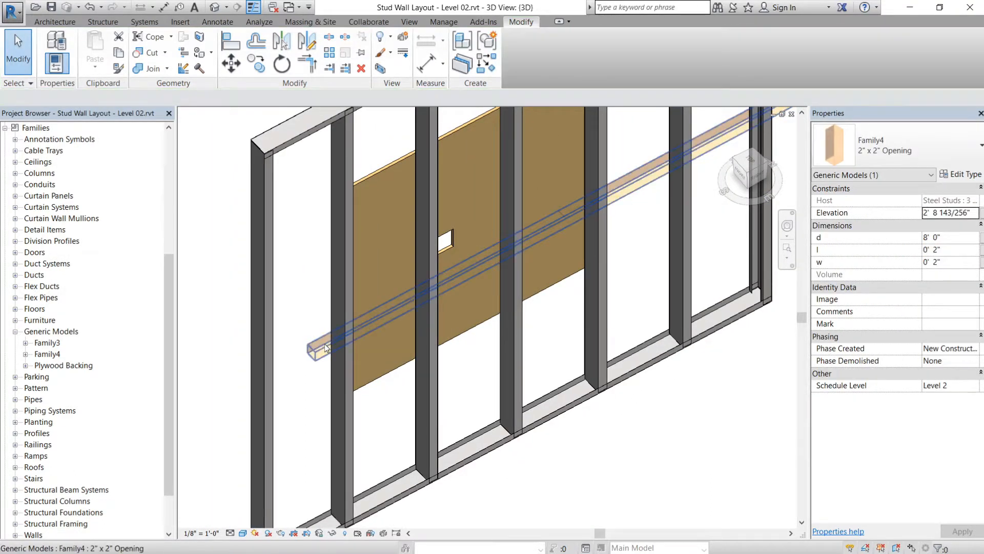
scroll(325, 343, down, 1)
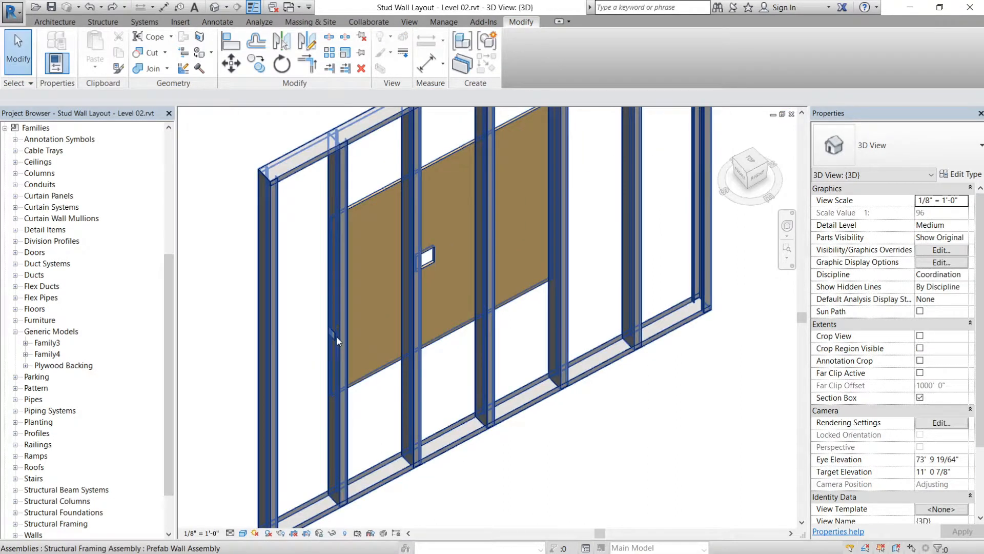
- Set d to 8' for the 2" x 2" Opening in its original position on the host stud
scroll(334, 334, up, 4)
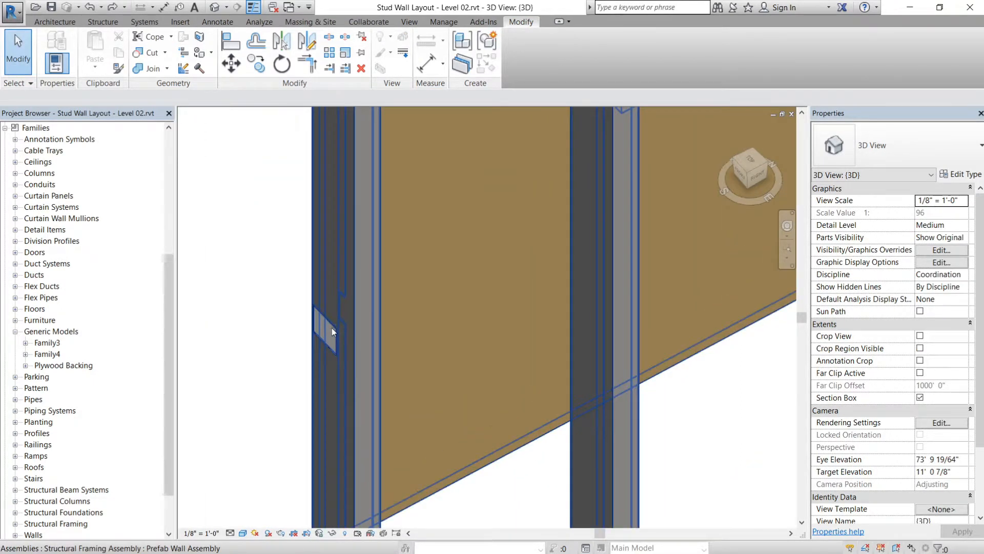
click(326, 338)
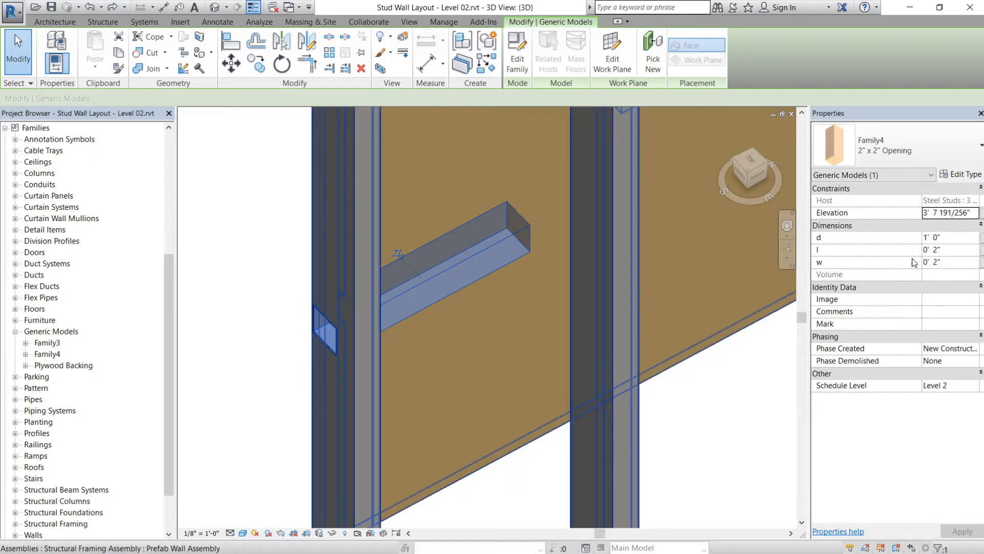
click(955, 236)
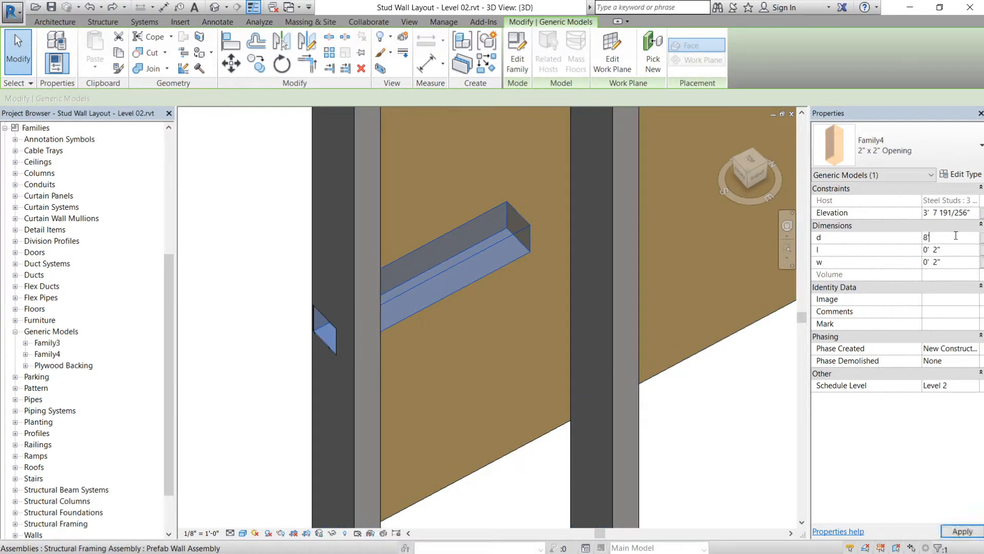
scroll(604, 289, down, 5)
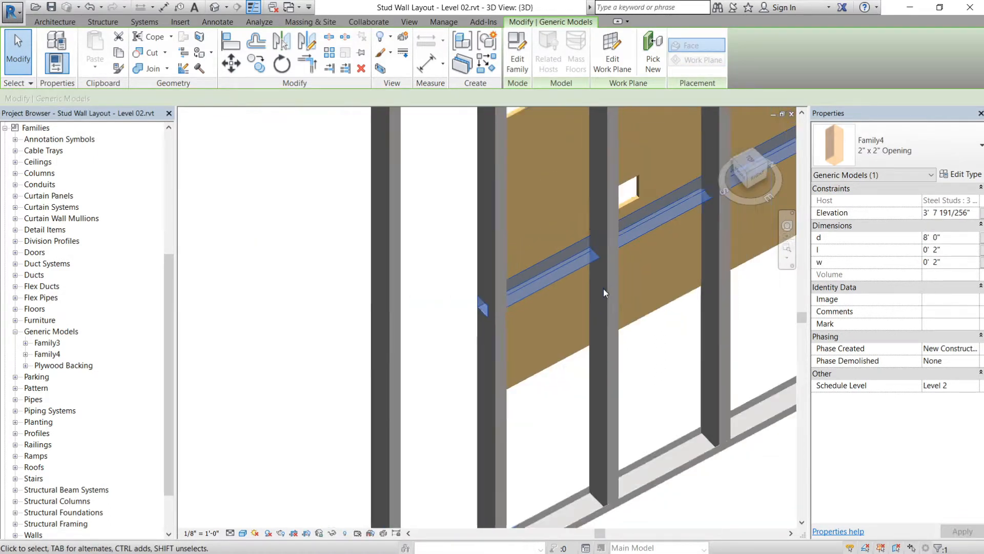
scroll(497, 277, down, 4)
scroll(578, 271, up, 4)
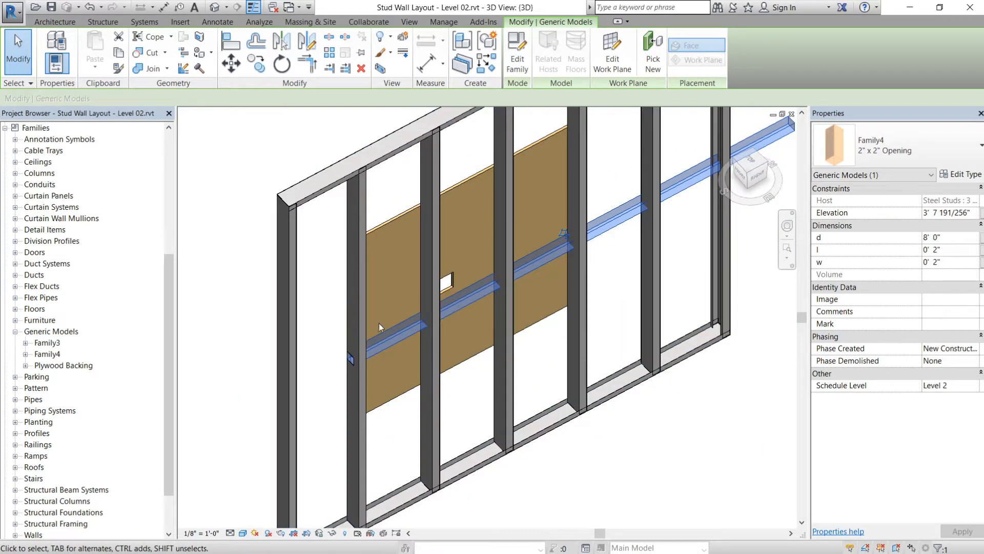
scroll(379, 323, up, 4)
key(Escape)
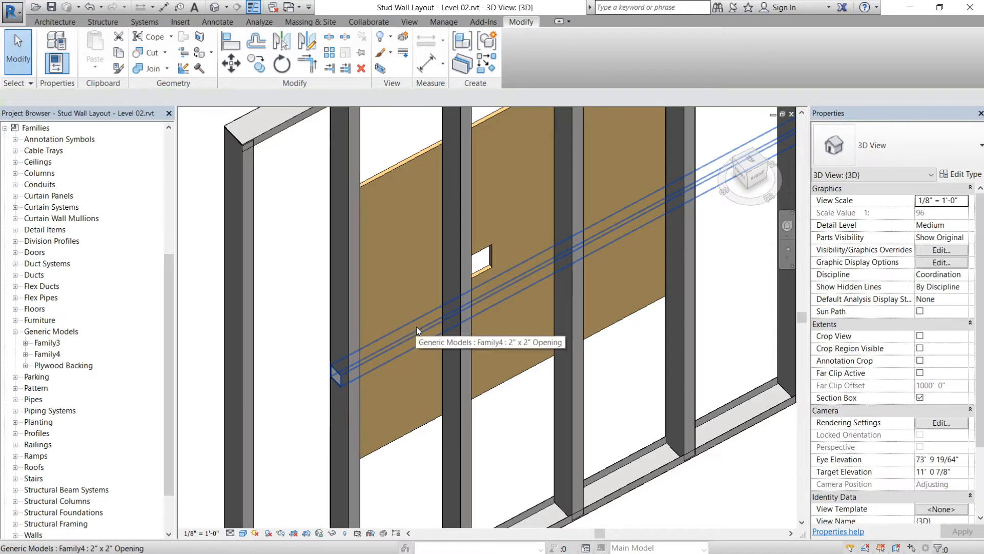
- Cut the stud next to the host stud with the extended 2" x 2" Opening using Cut Geometry
scroll(416, 327, up, 3)
click(420, 331)
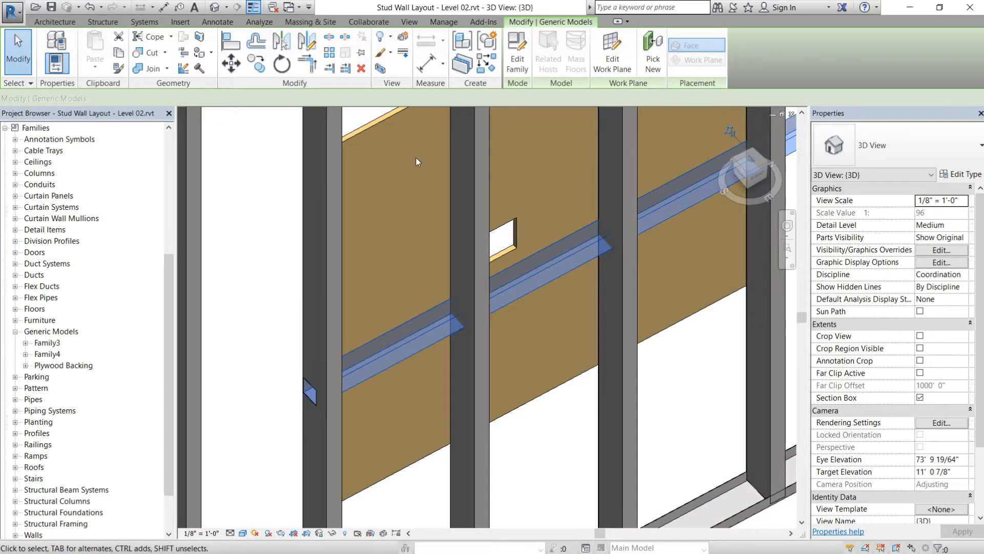
key(Escape)
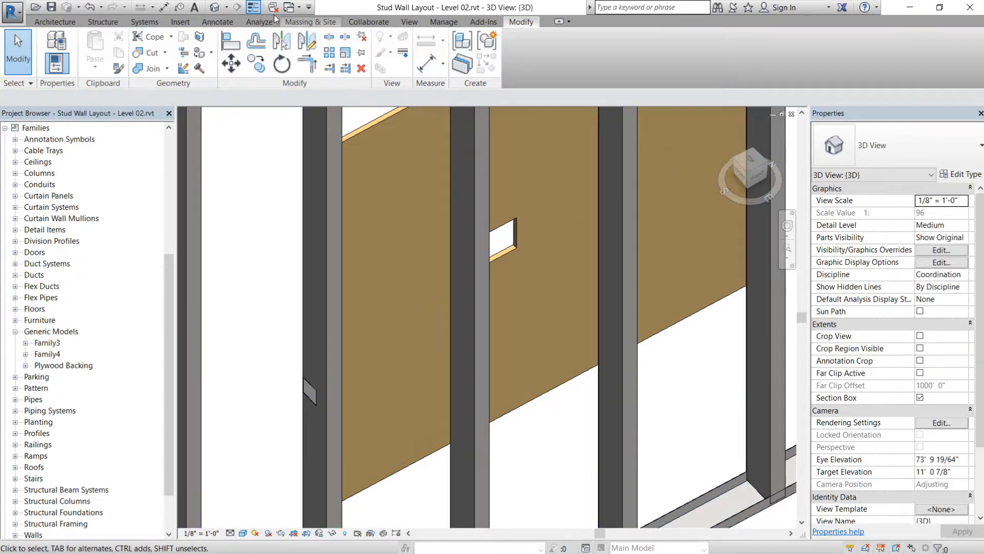
click(154, 53)
click(472, 267)
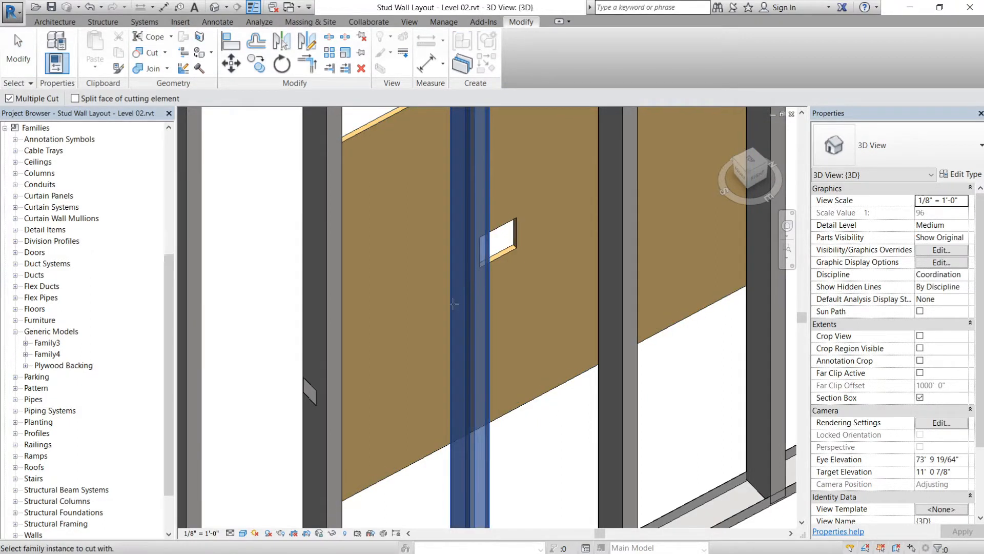
click(620, 222)
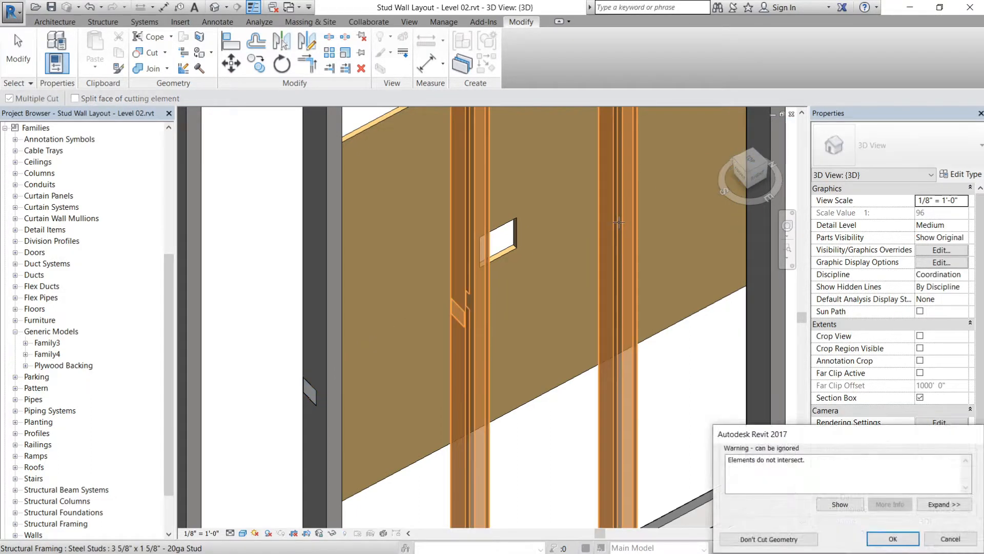
key(Escape)
- Cut the following two steel studs along the 2" x 2" Opening with the same void, one stud at a time
click(161, 39)
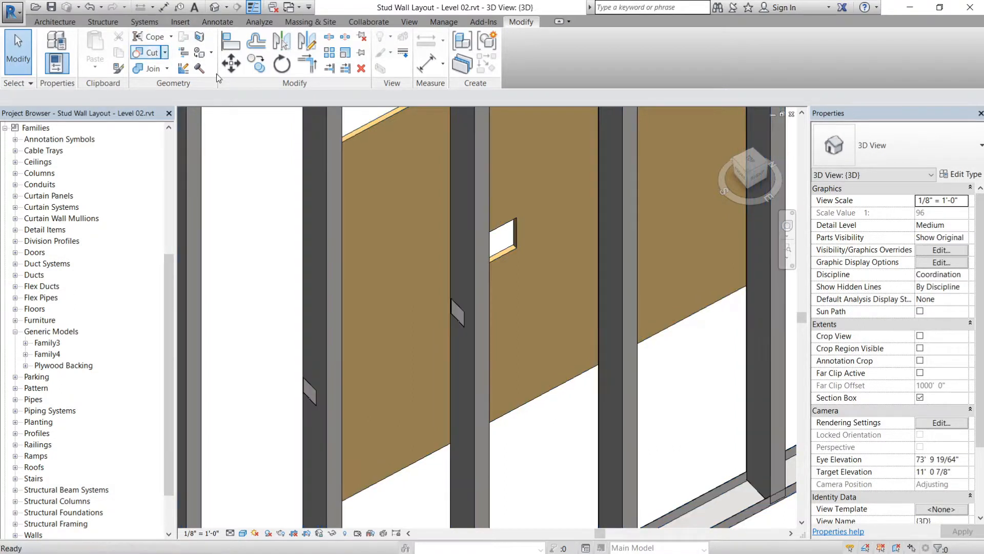
click(616, 230)
click(586, 257)
middle_drag(578, 269, 305, 282)
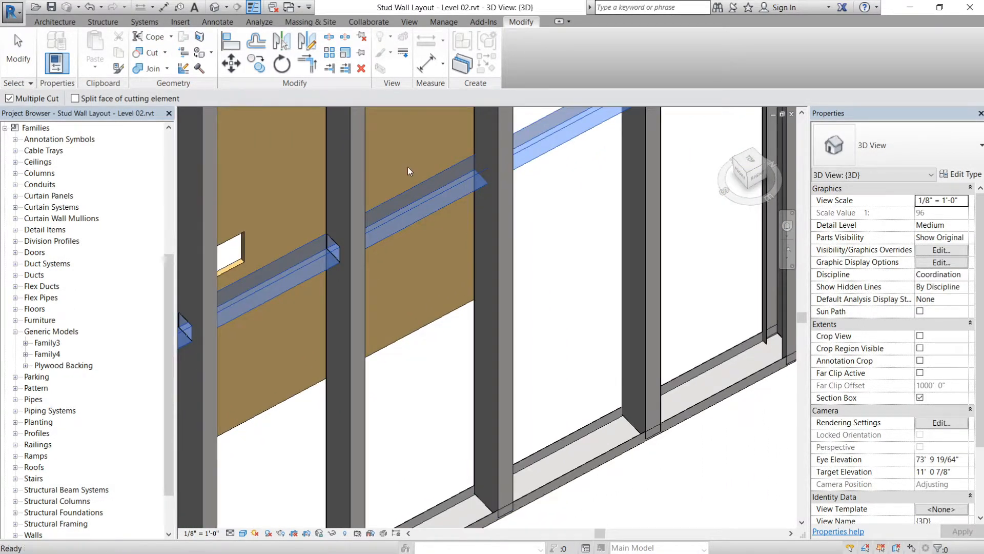
key(Escape)
click(501, 205)
click(460, 194)
middle_drag(530, 211, 347, 295)
key(Escape)
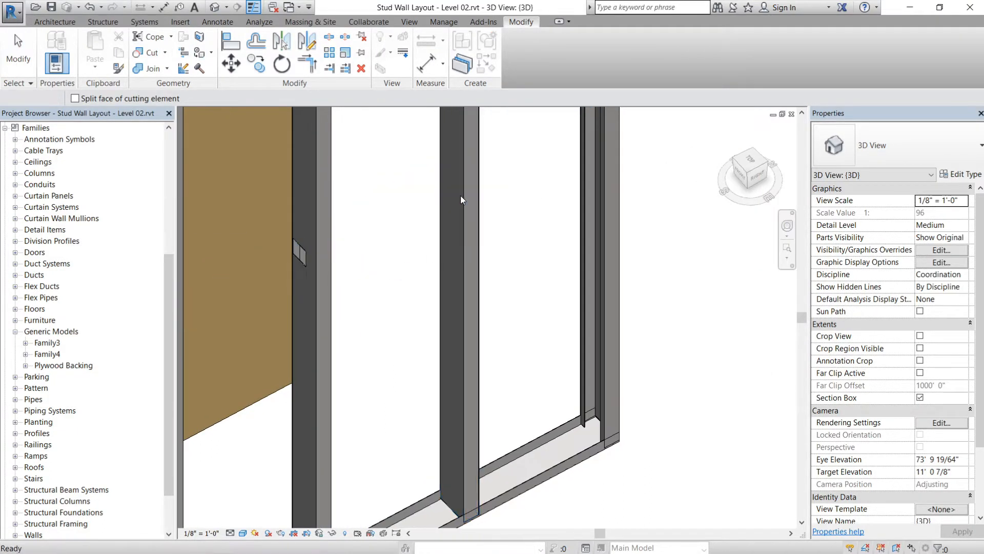
- Cut the last intermediate stud before the wall's far end with the 2" x 2" Opening using Cut Geometry
click(460, 195)
key(Escape)
click(152, 53)
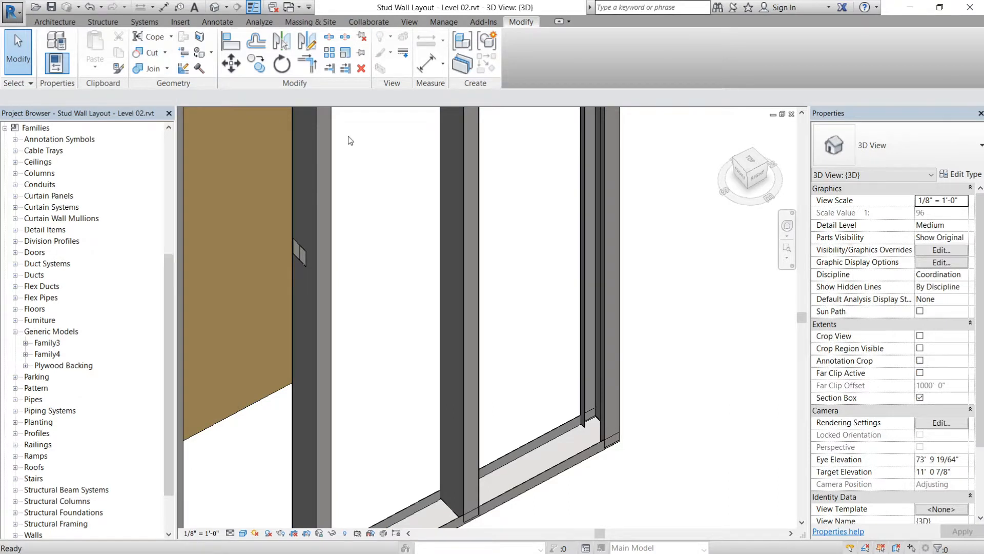
click(454, 205)
click(446, 195)
key(Escape)
scroll(446, 195, down, 5)
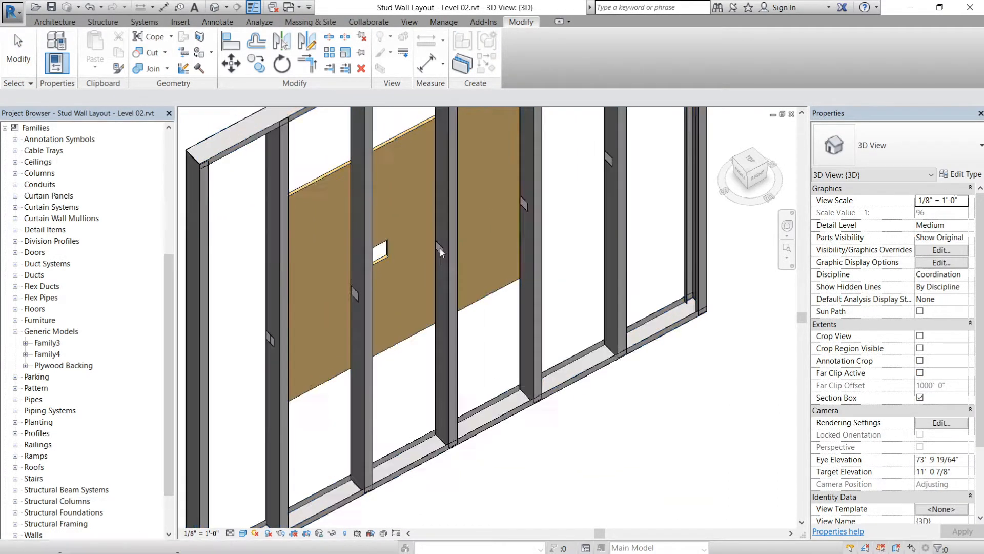
middle_drag(376, 309, 438, 289)
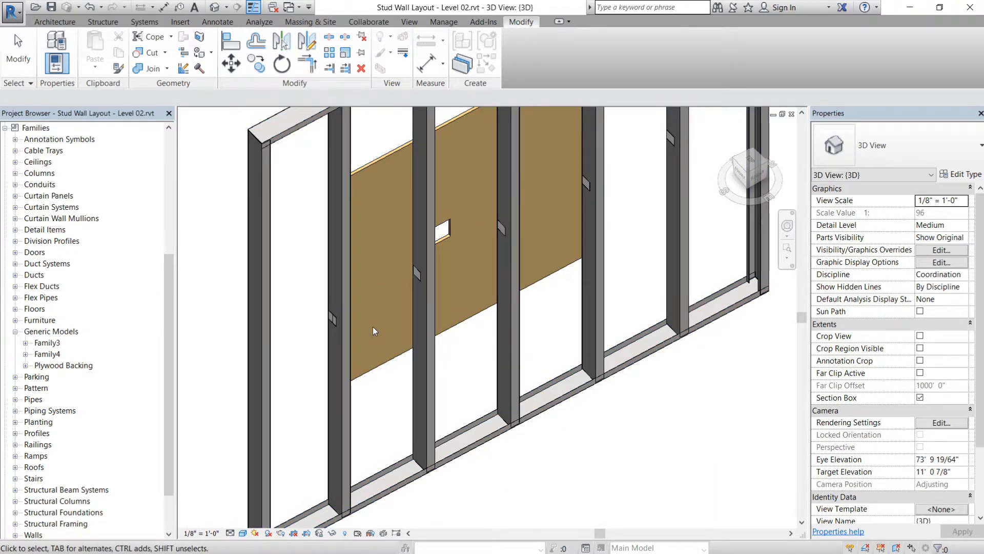
click(402, 288)
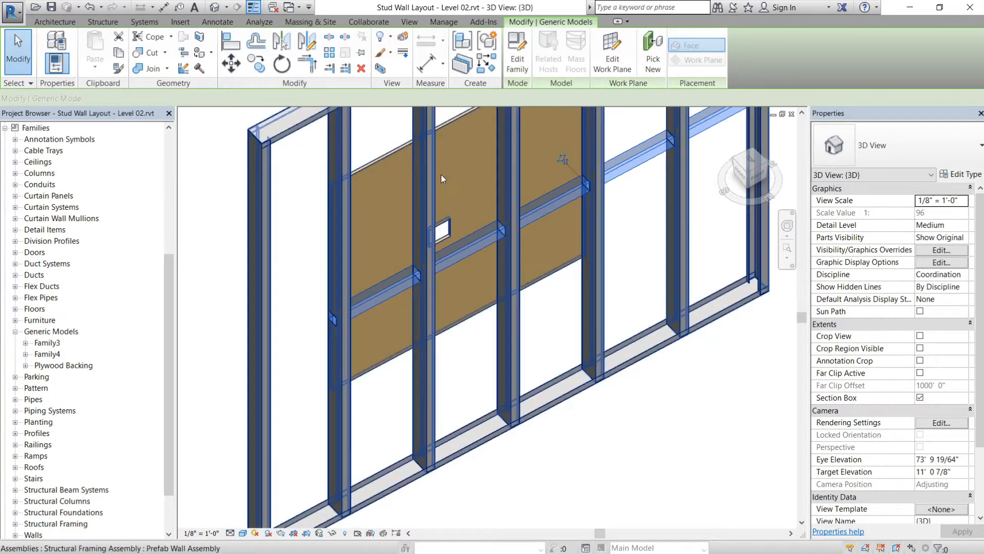
click(408, 277)
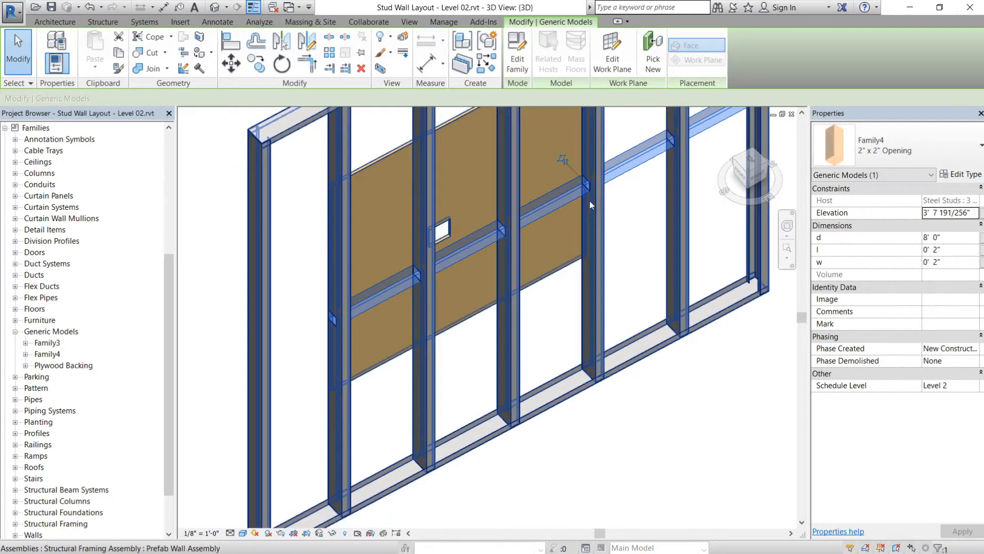
key(Escape)
scroll(426, 261, up, 3)
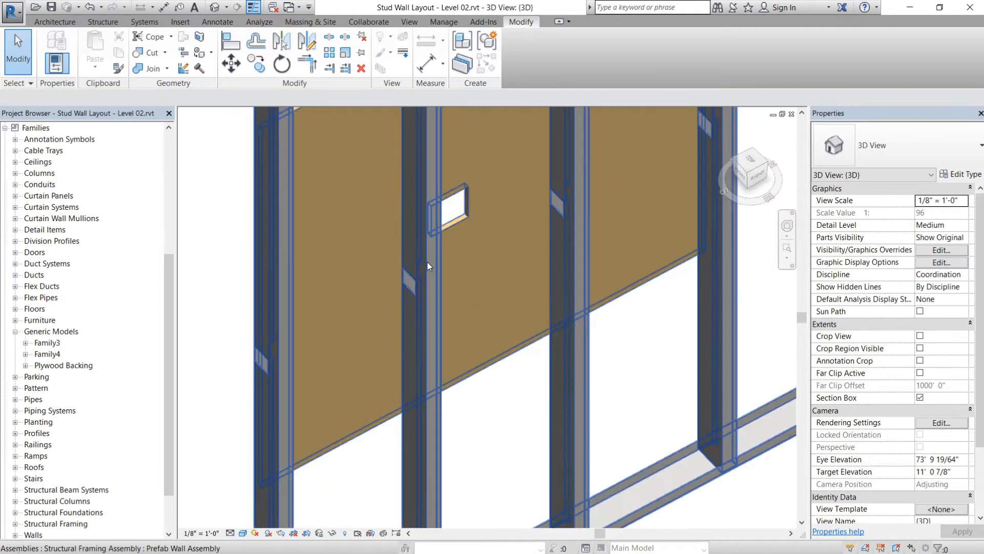
click(156, 62)
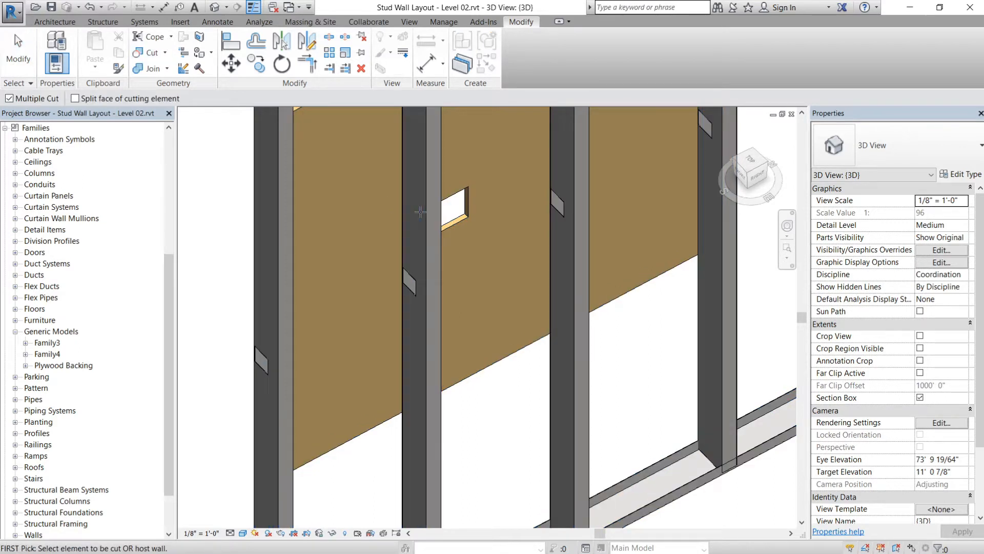
click(411, 312)
key(Escape)
key(Escape)
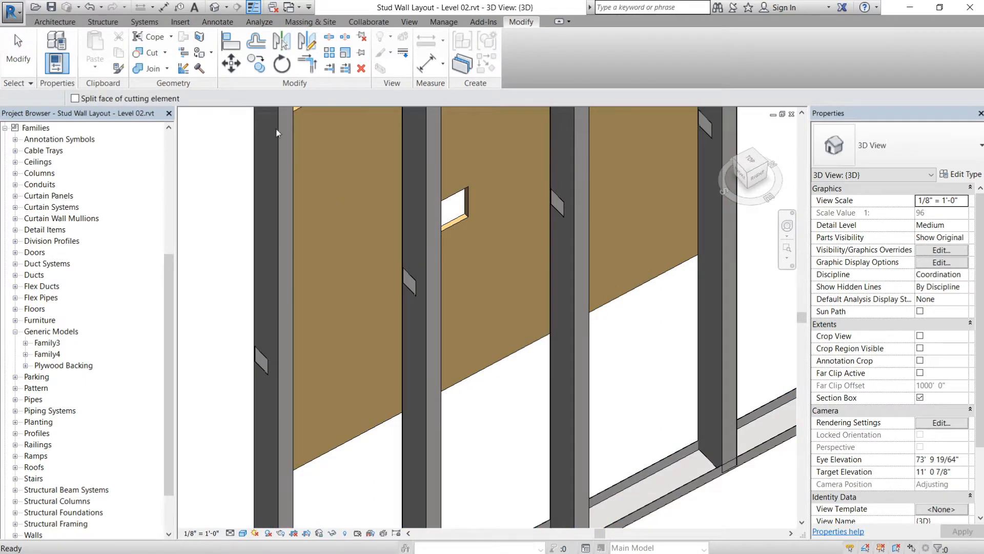
- Remove the void's cut from the stud next to the host stud with Uncut Geometry, then undo the removal
click(164, 53)
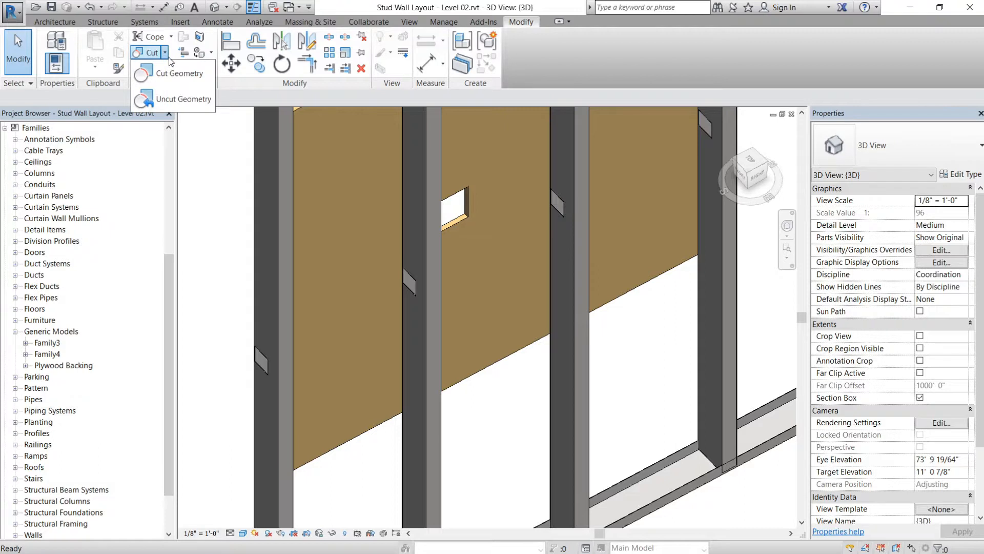
click(181, 98)
click(413, 287)
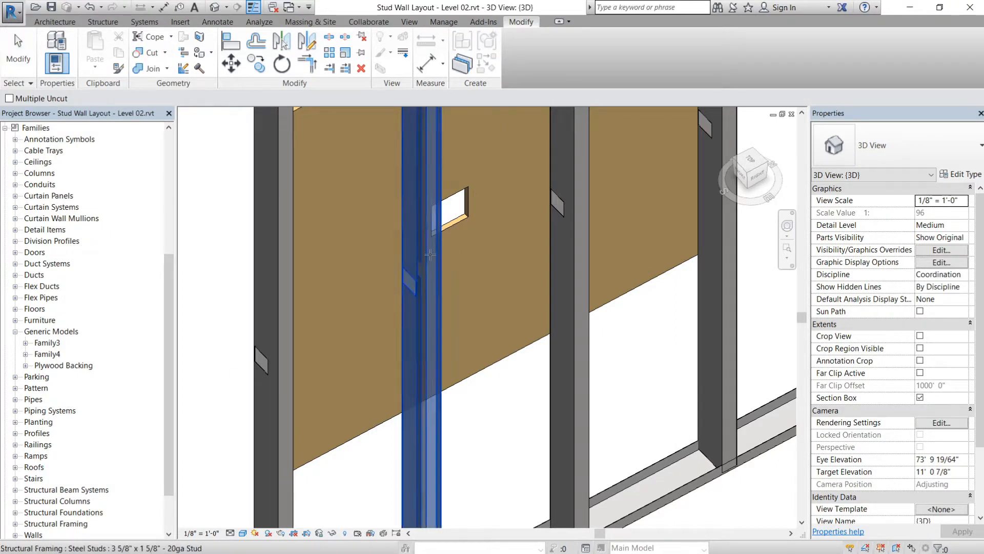
click(411, 283)
key(Escape)
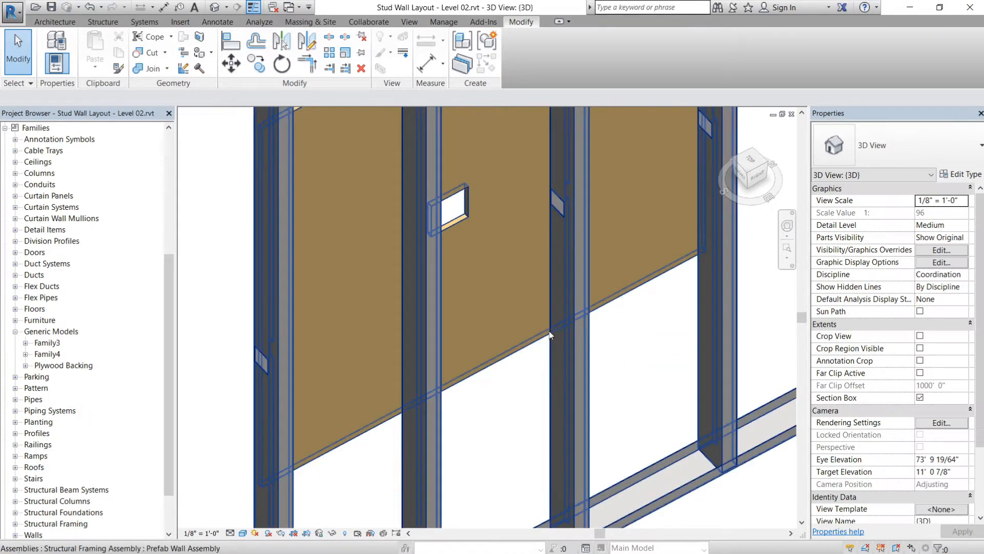
key(Escape)
scroll(524, 323, down, 4)
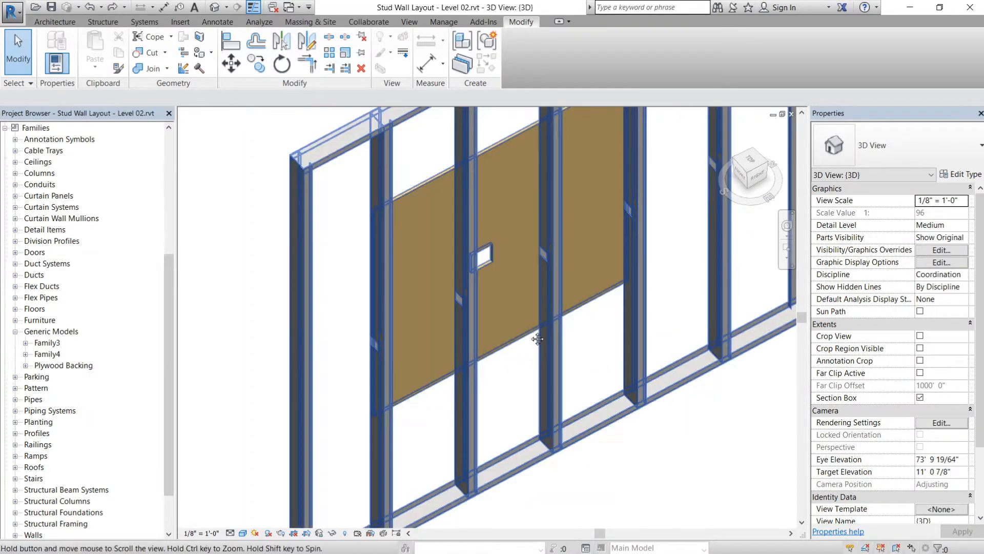
- Move the 2" x 2" Opening down the studs in the 3D view, below the plywood backing, and undo the move
click(320, 265)
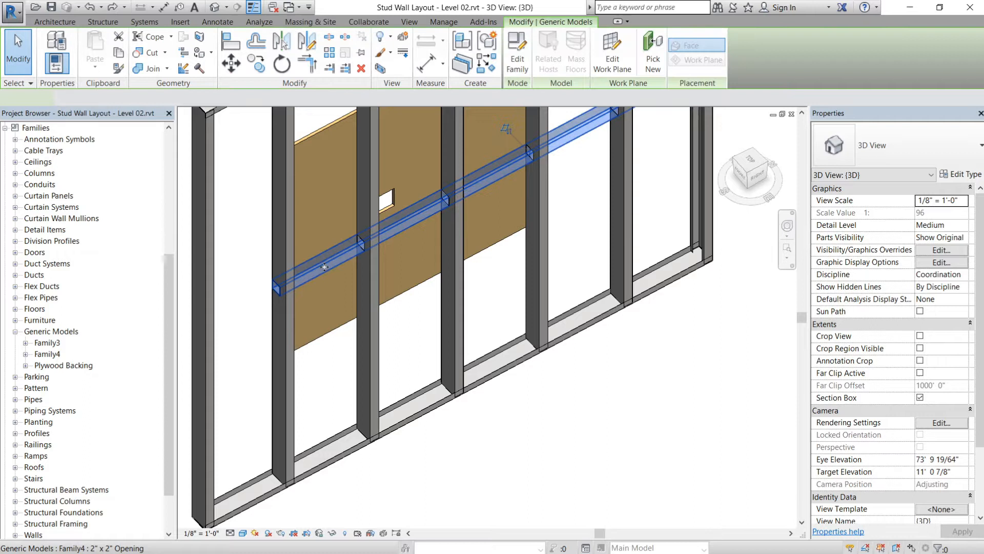
drag(325, 252, 333, 223)
middle_drag(528, 216, 482, 300)
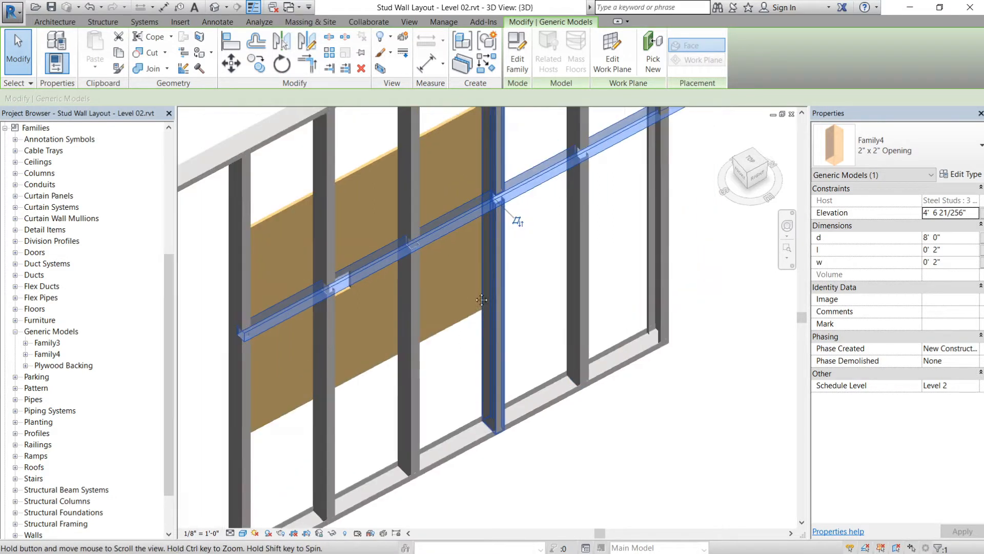
middle_drag(419, 335, 493, 306)
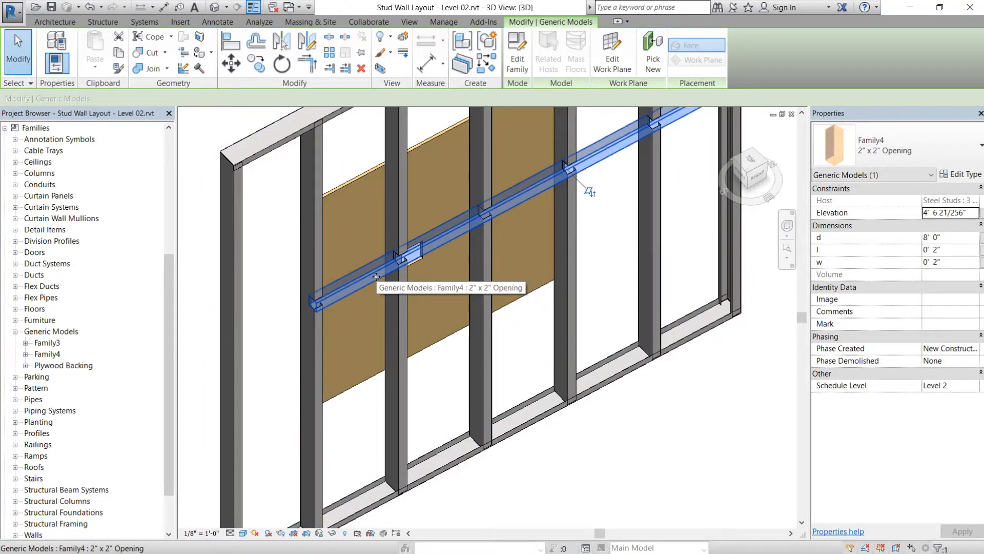
key(Escape)
click(372, 279)
drag(371, 279, 399, 434)
key(Escape)
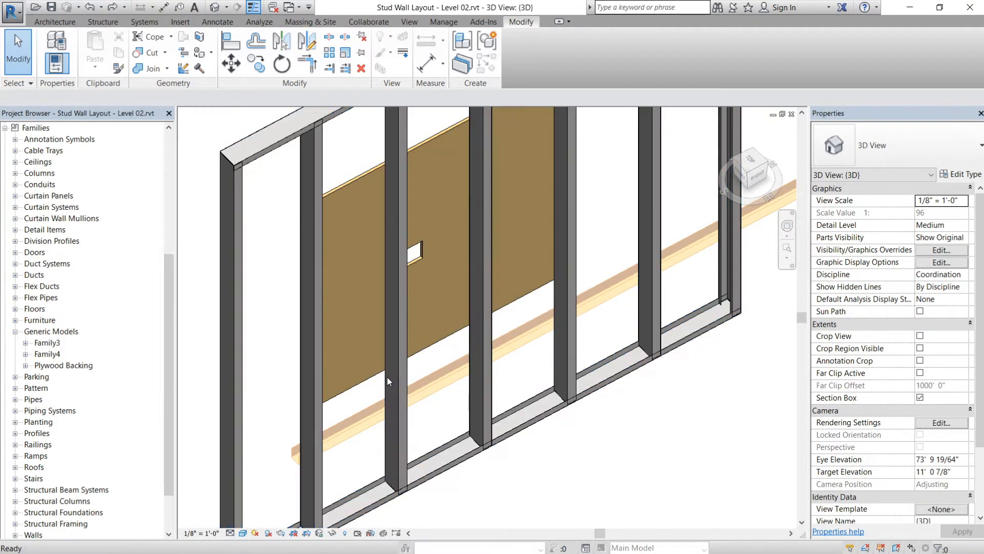
key(ctrl+z)
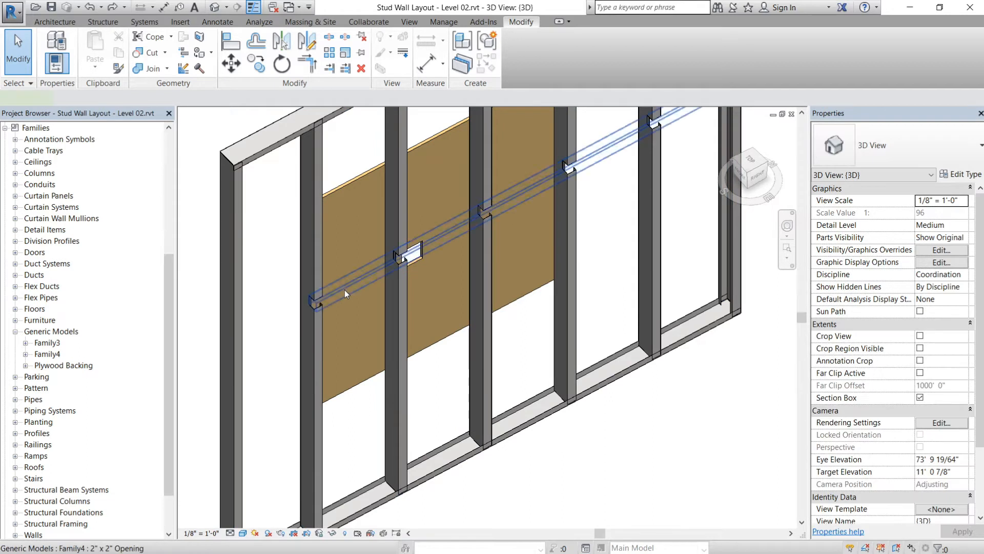
- Lower the opening void to about 1' 3 107/128" elevation while viewing the wall face-on, and undo the move
click(344, 290)
shift+middle_drag(402, 309, 369, 168)
drag(382, 175, 371, 385)
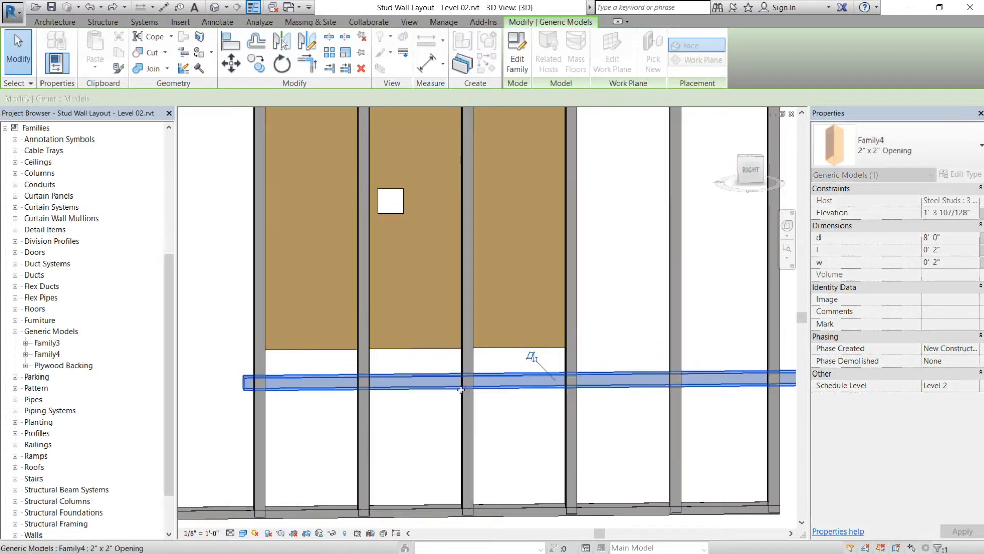
key(Escape)
key(ctrl+z)
scroll(431, 264, down, 1)
shift+middle_drag(450, 257, 495, 258)
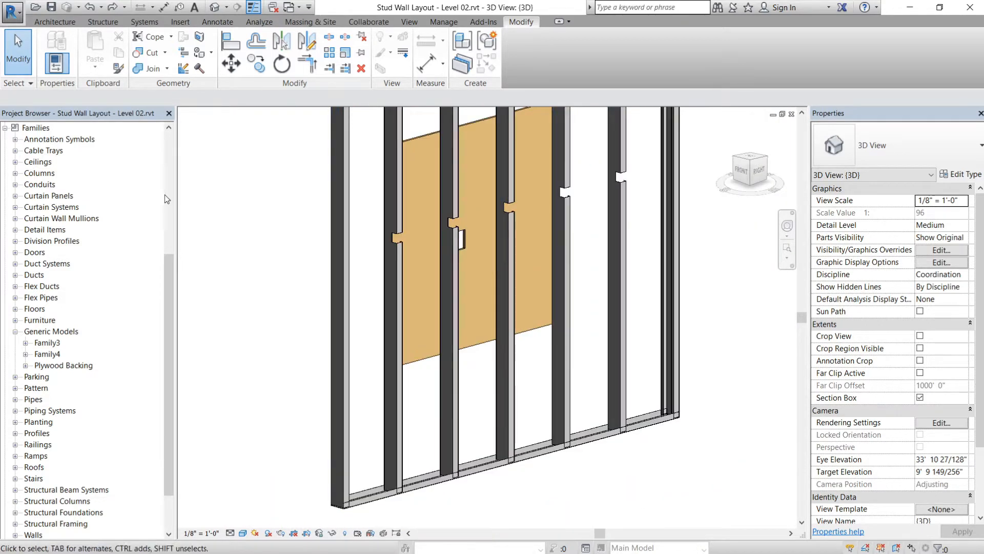
- Open Section 3 from the Level 2 plan and lower the 2" x 2" Opening to an elevation of 1' 7"
scroll(143, 207, up, 6)
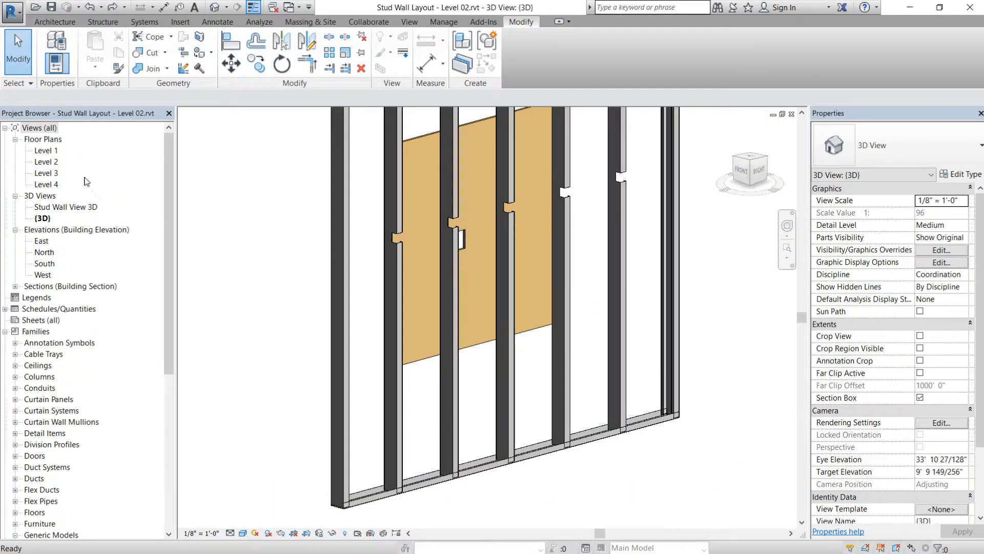
double_click(52, 163)
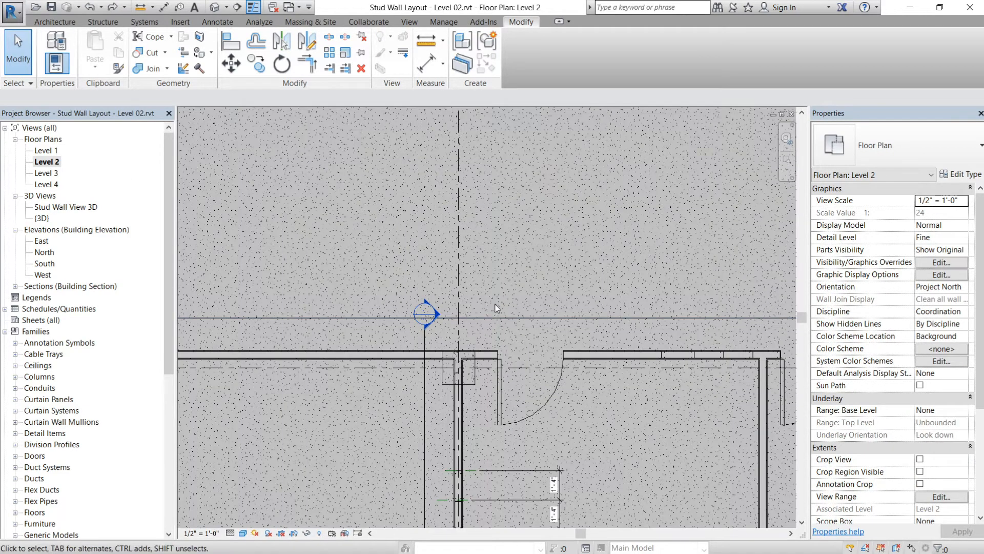
double_click(435, 315)
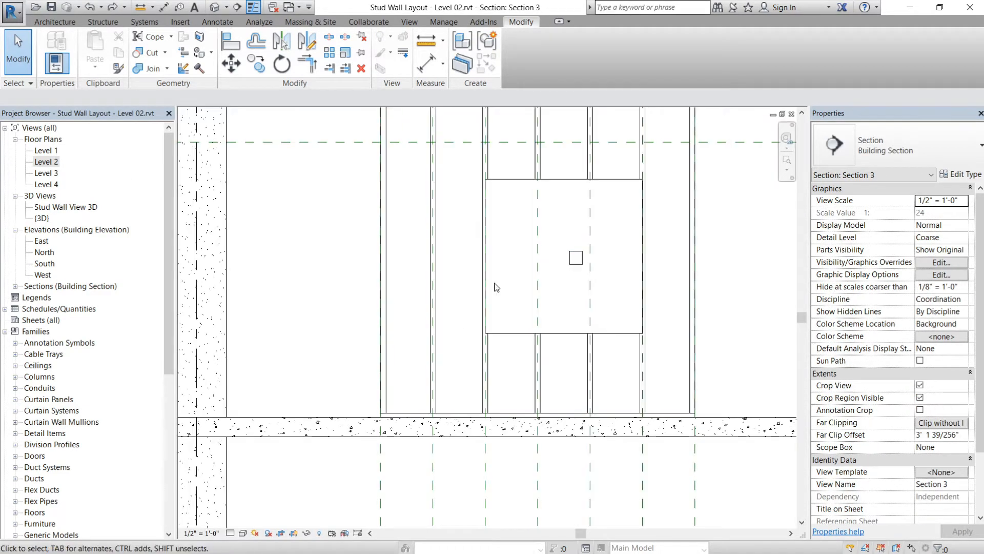
drag(450, 250, 459, 361)
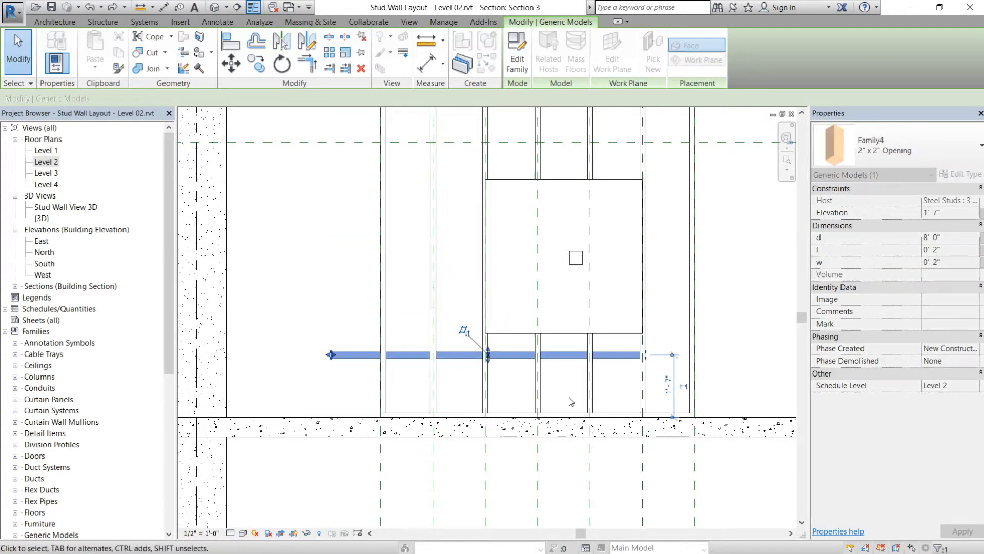
click(574, 396)
- Shorten the void by pulling in its free end beyond the end stud, making d about 7' 5 57/128"
middle_drag(580, 381, 507, 356)
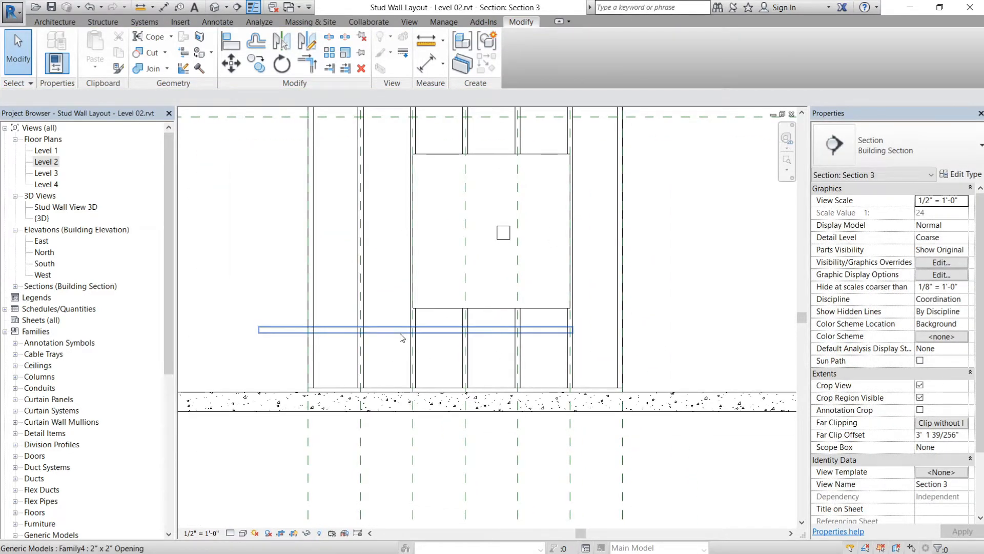
click(402, 331)
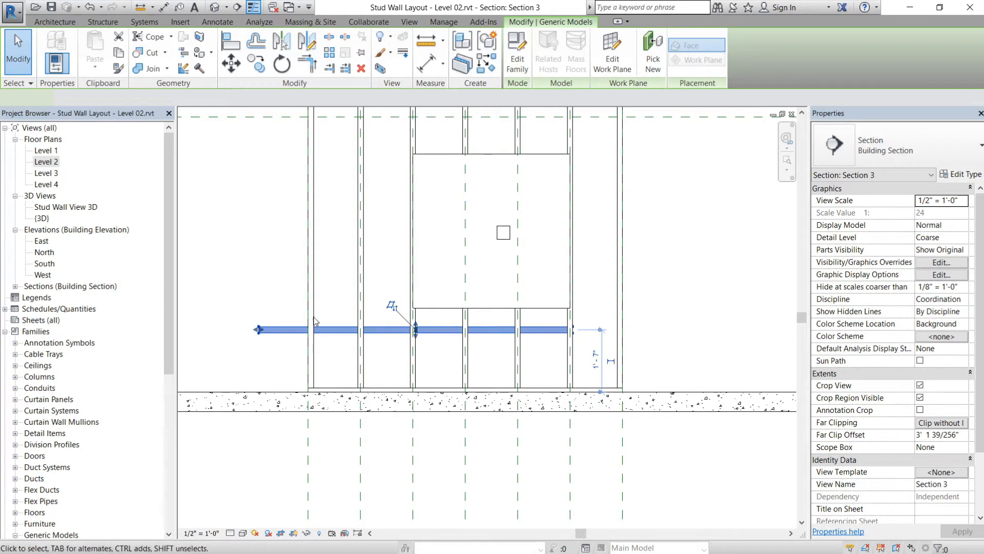
drag(259, 331, 308, 337)
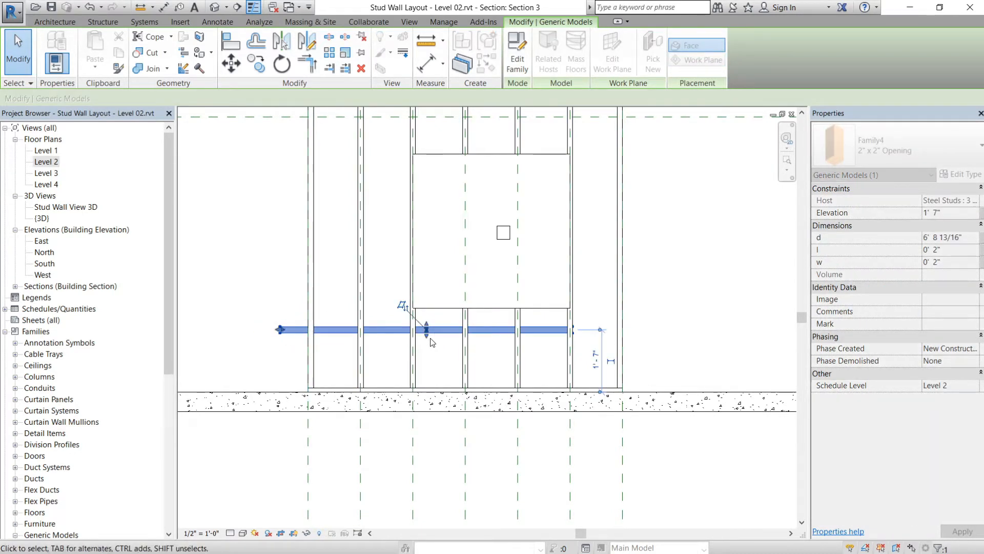
- Shift the 2" x 2" Opening in the section to an elevation of 1' 8" with the Move command
key(m)
key(v)
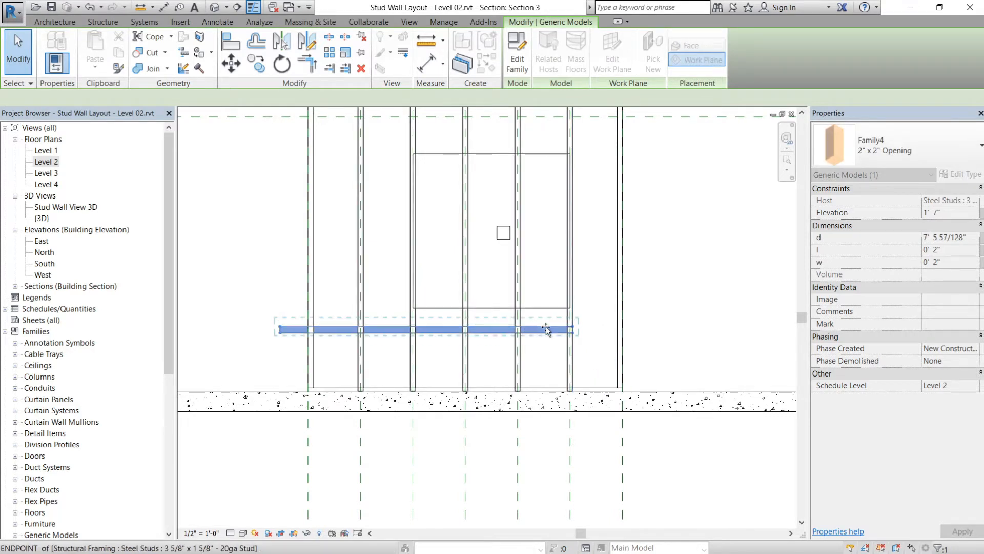
drag(549, 330, 551, 328)
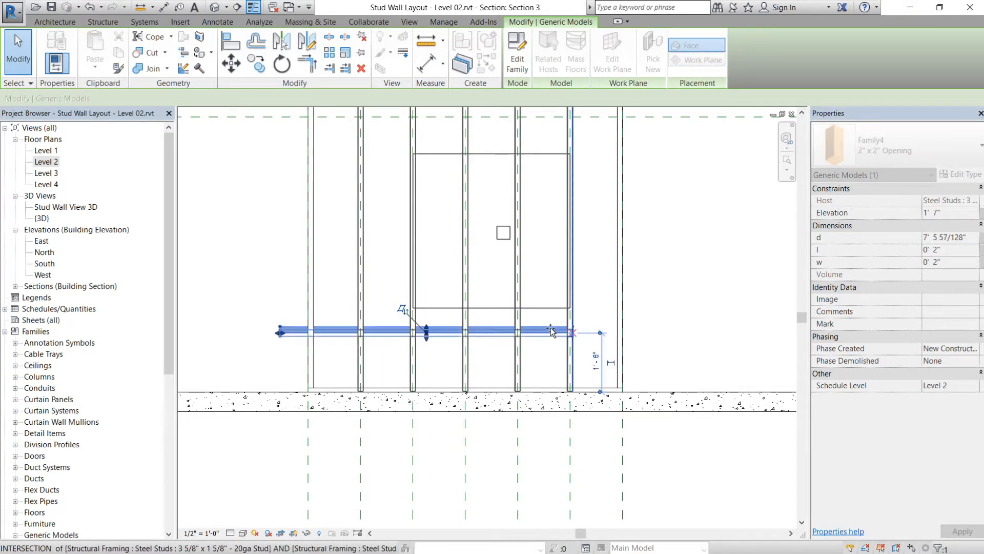
click(594, 344)
scroll(594, 344, up, 3)
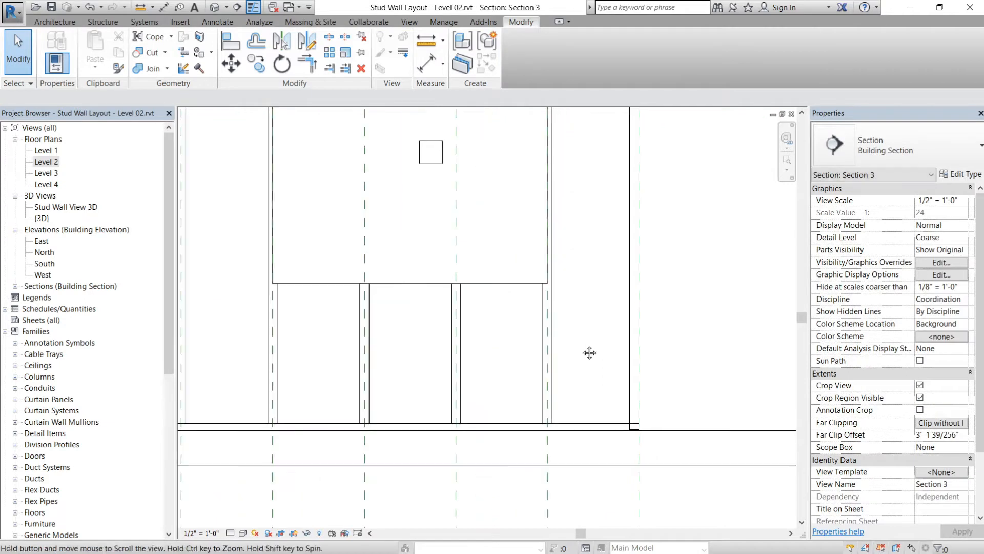
click(533, 313)
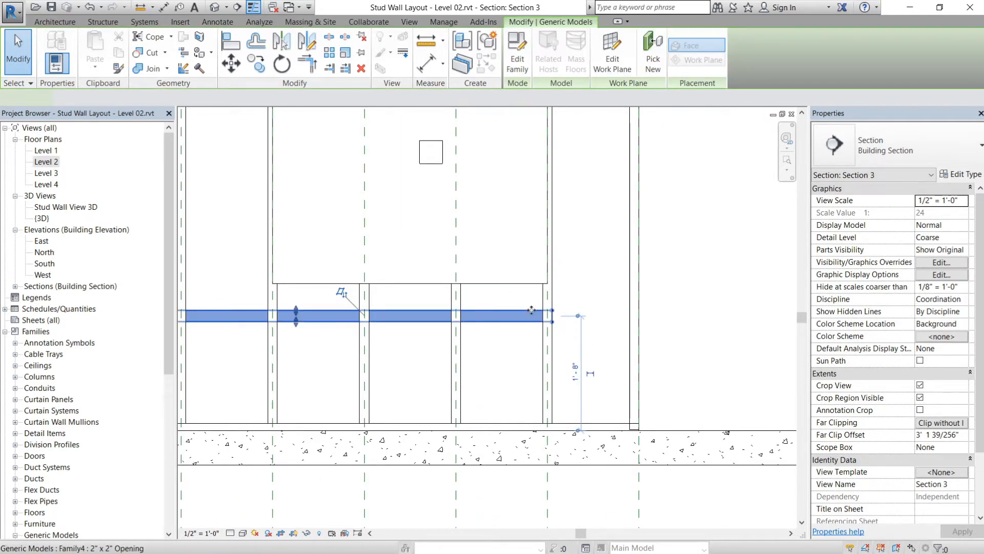
click(516, 313)
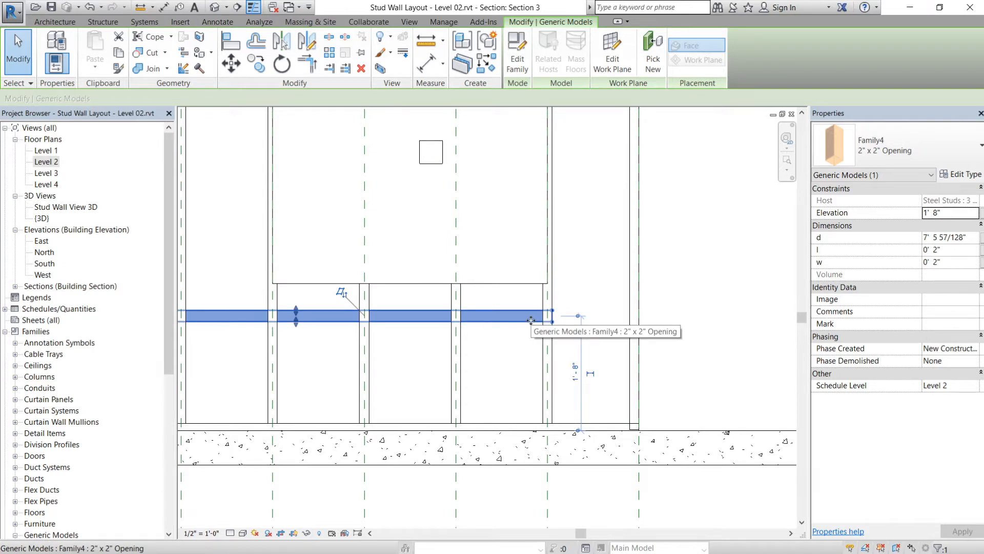
- Open Family4 for editing, examine the reference planes that control d in the Front elevation, and return to Section 3
double_click(502, 311)
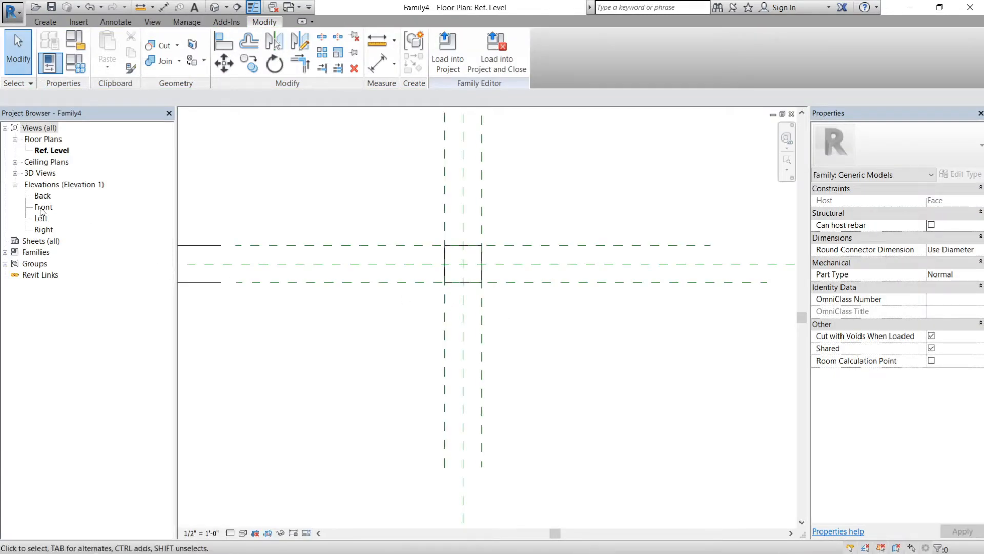
double_click(43, 207)
middle_drag(480, 252, 466, 303)
scroll(382, 272, down, 2)
middle_drag(327, 282, 473, 304)
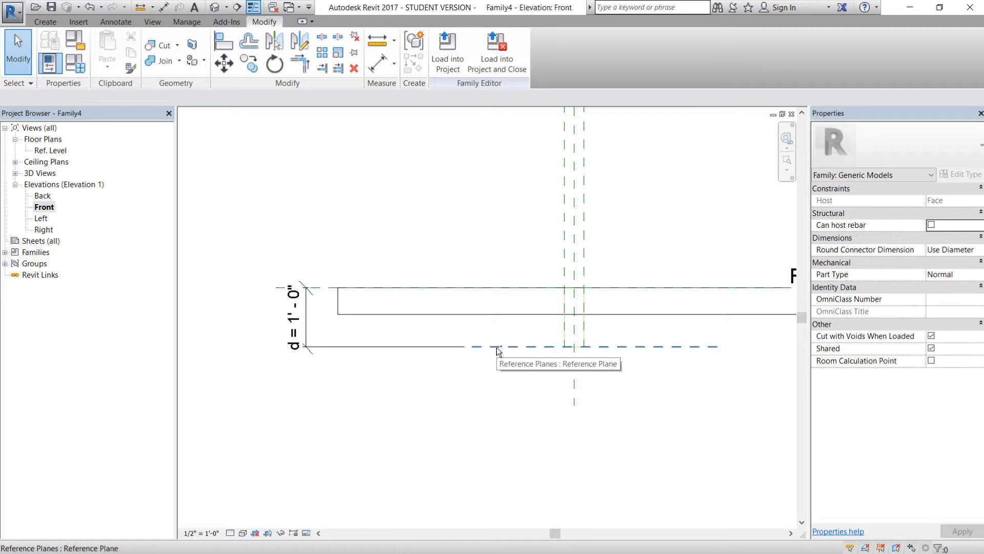
key(ctrl+Tab)
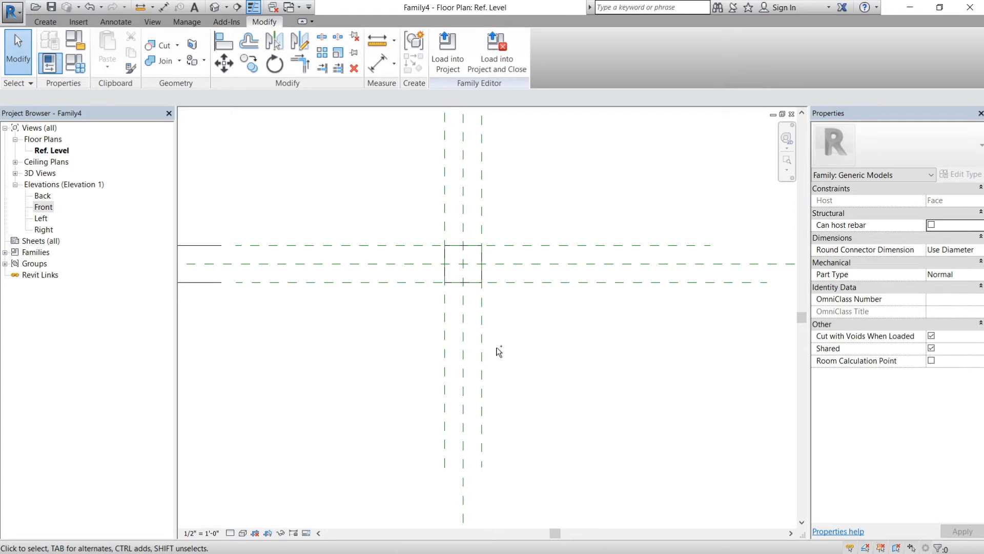
key(ctrl+Tab)
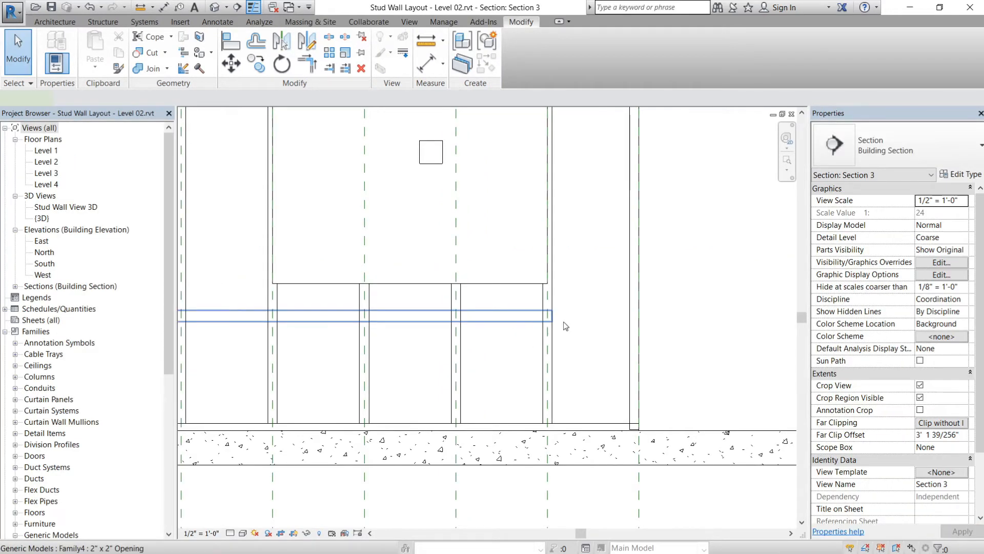
- Try to stretch the void's hosted end across the last bay to the wall's end stud
click(564, 322)
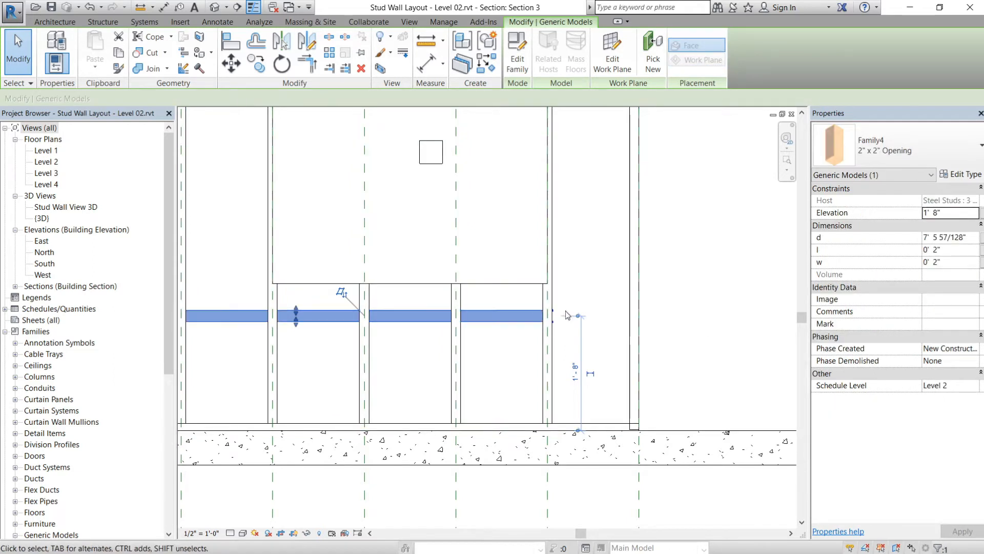
mouse_move(578, 314)
mouse_down()
mouse_move(509, 314)
mouse_move(628, 319)
mouse_up()
key(Escape)
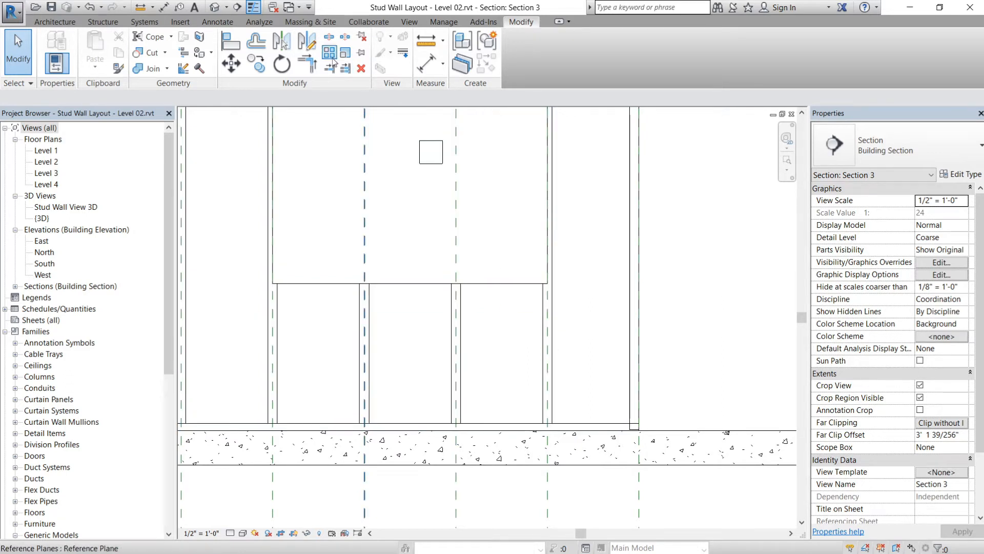
click(282, 64)
key(Escape)
- Try to rehost the 2" x 2" Opening on the end stud beyond its current host using Pick New
click(490, 321)
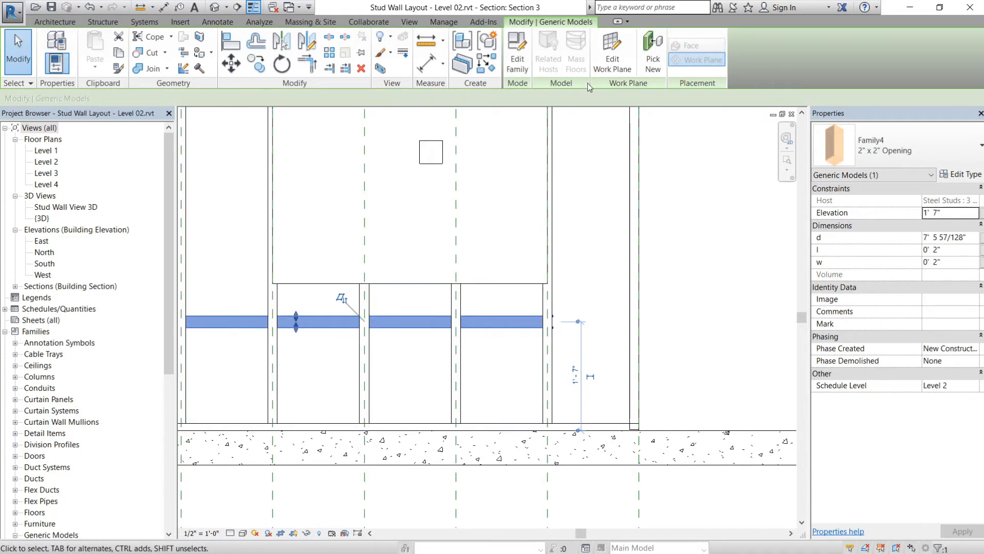
click(653, 52)
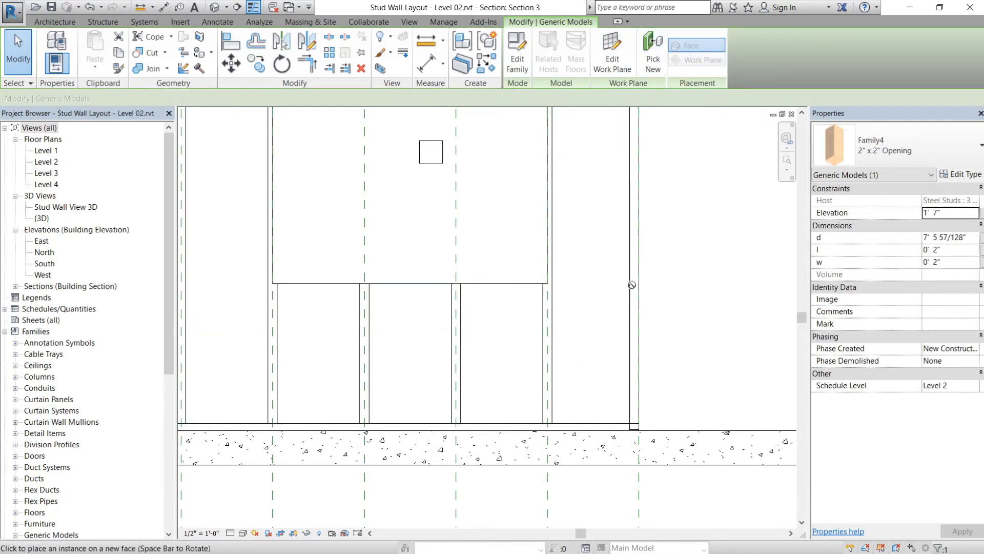
click(639, 317)
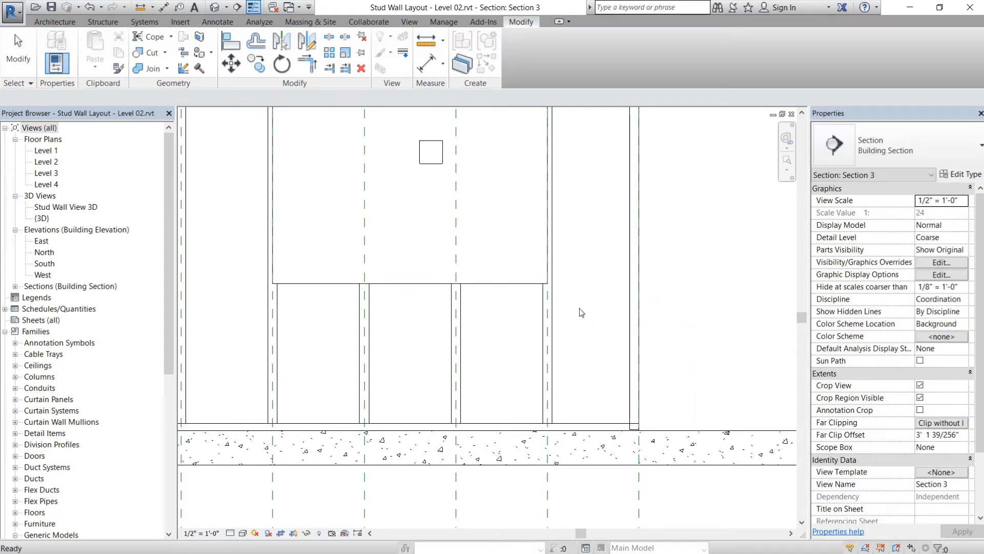
- Align the void's free end with the reference plane at the opposite end stud and lock it there
middle_drag(419, 314, 600, 330)
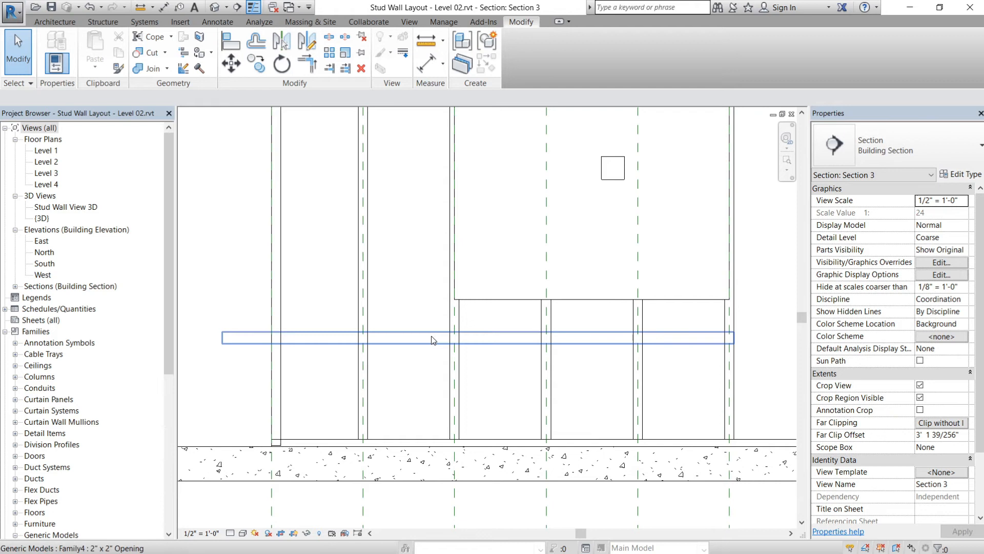
click(325, 339)
drag(222, 338, 272, 338)
click(328, 385)
click(314, 337)
mouse_move(271, 340)
mouse_down()
mouse_move(256, 339)
mouse_move(271, 338)
mouse_up()
click(288, 333)
- Test the lock by moving the end stud's reference plane outward, check the void's extent, and undo the move
middle_drag(307, 443, 327, 346)
key(Escape)
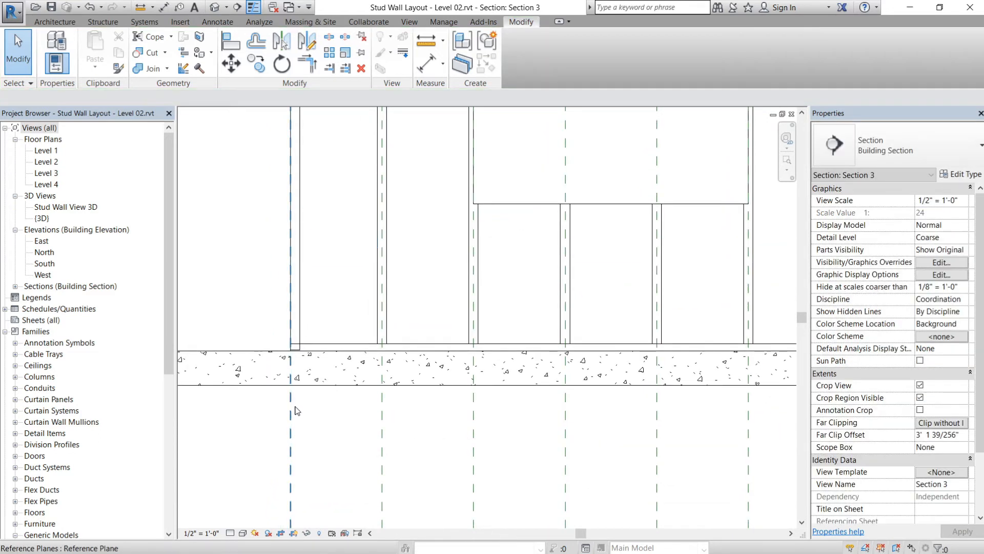
click(291, 407)
drag(258, 411, 257, 412)
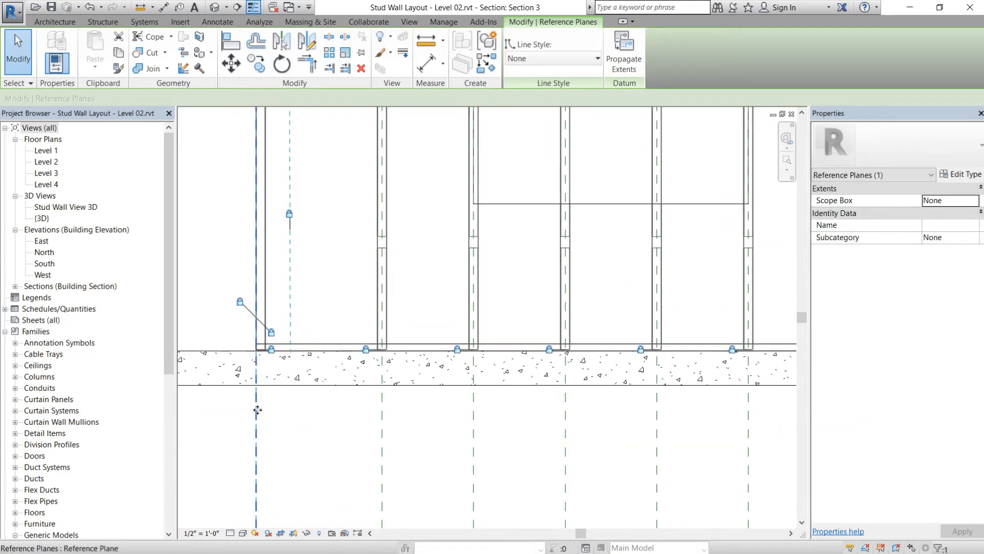
key(Escape)
click(358, 251)
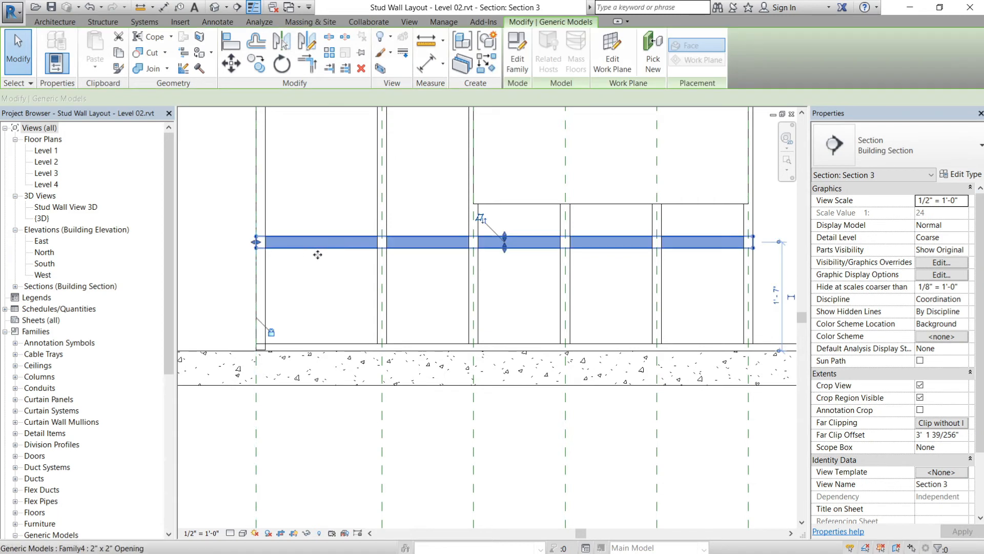
key(Escape)
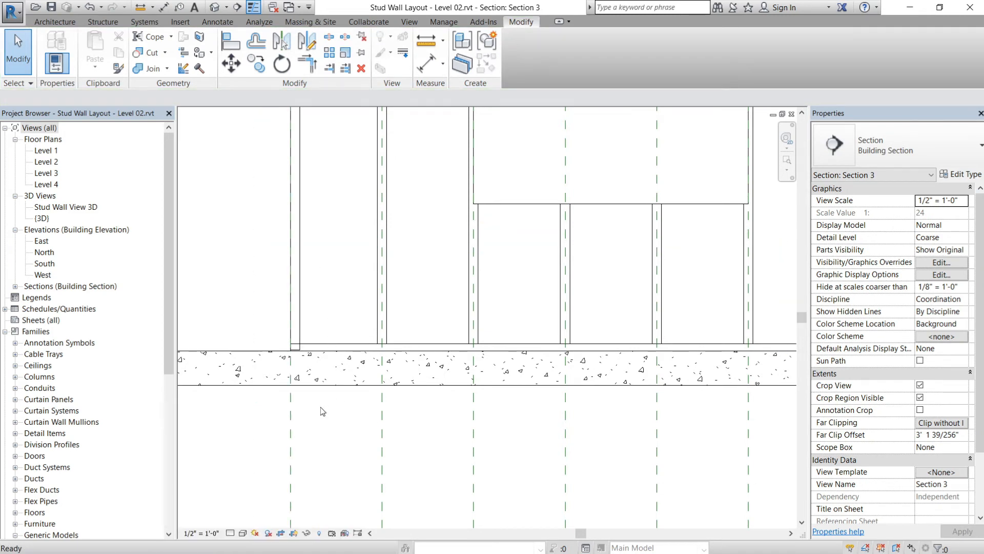
scroll(552, 295, down, 3)
middle_drag(551, 296, 489, 356)
scroll(489, 356, up, 1)
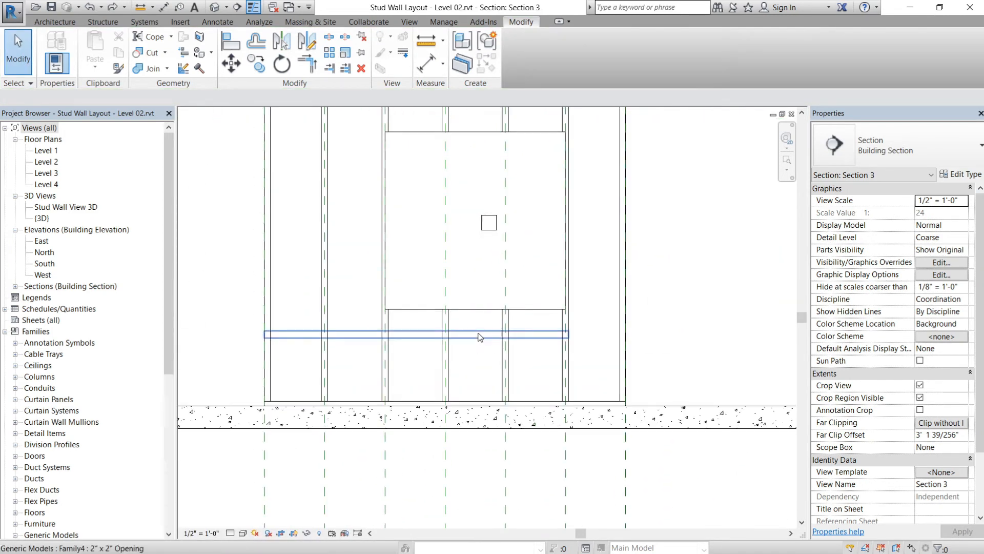
click(482, 334)
key(Escape)
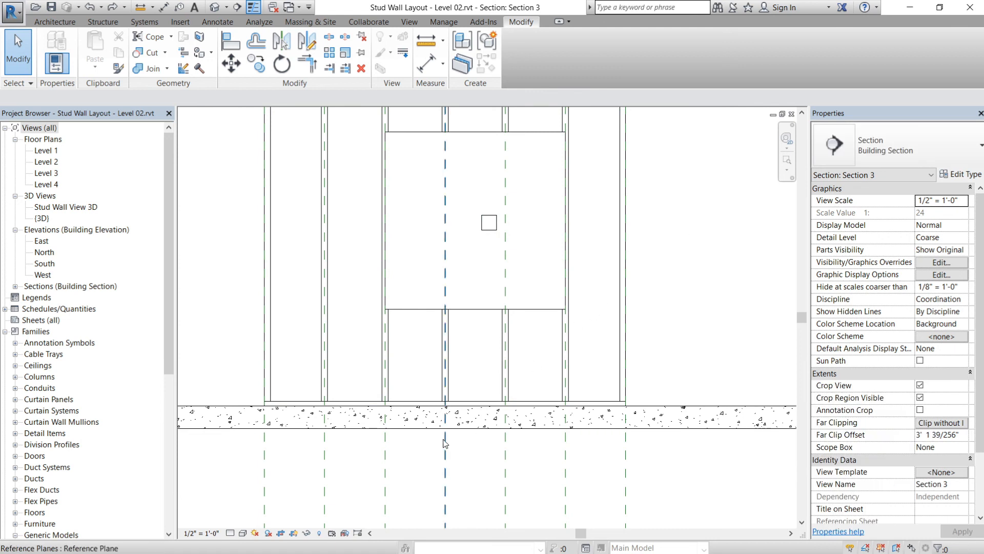
click(678, 295)
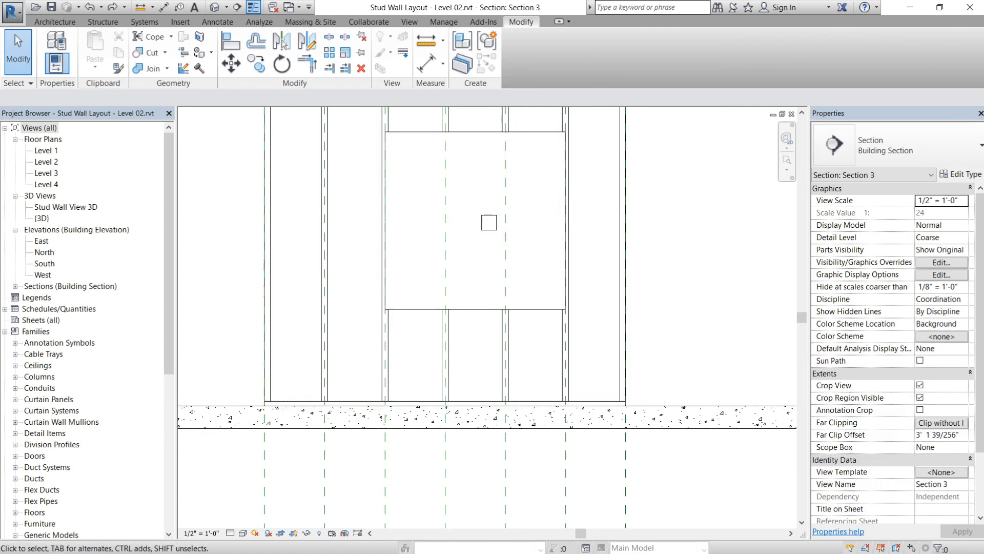